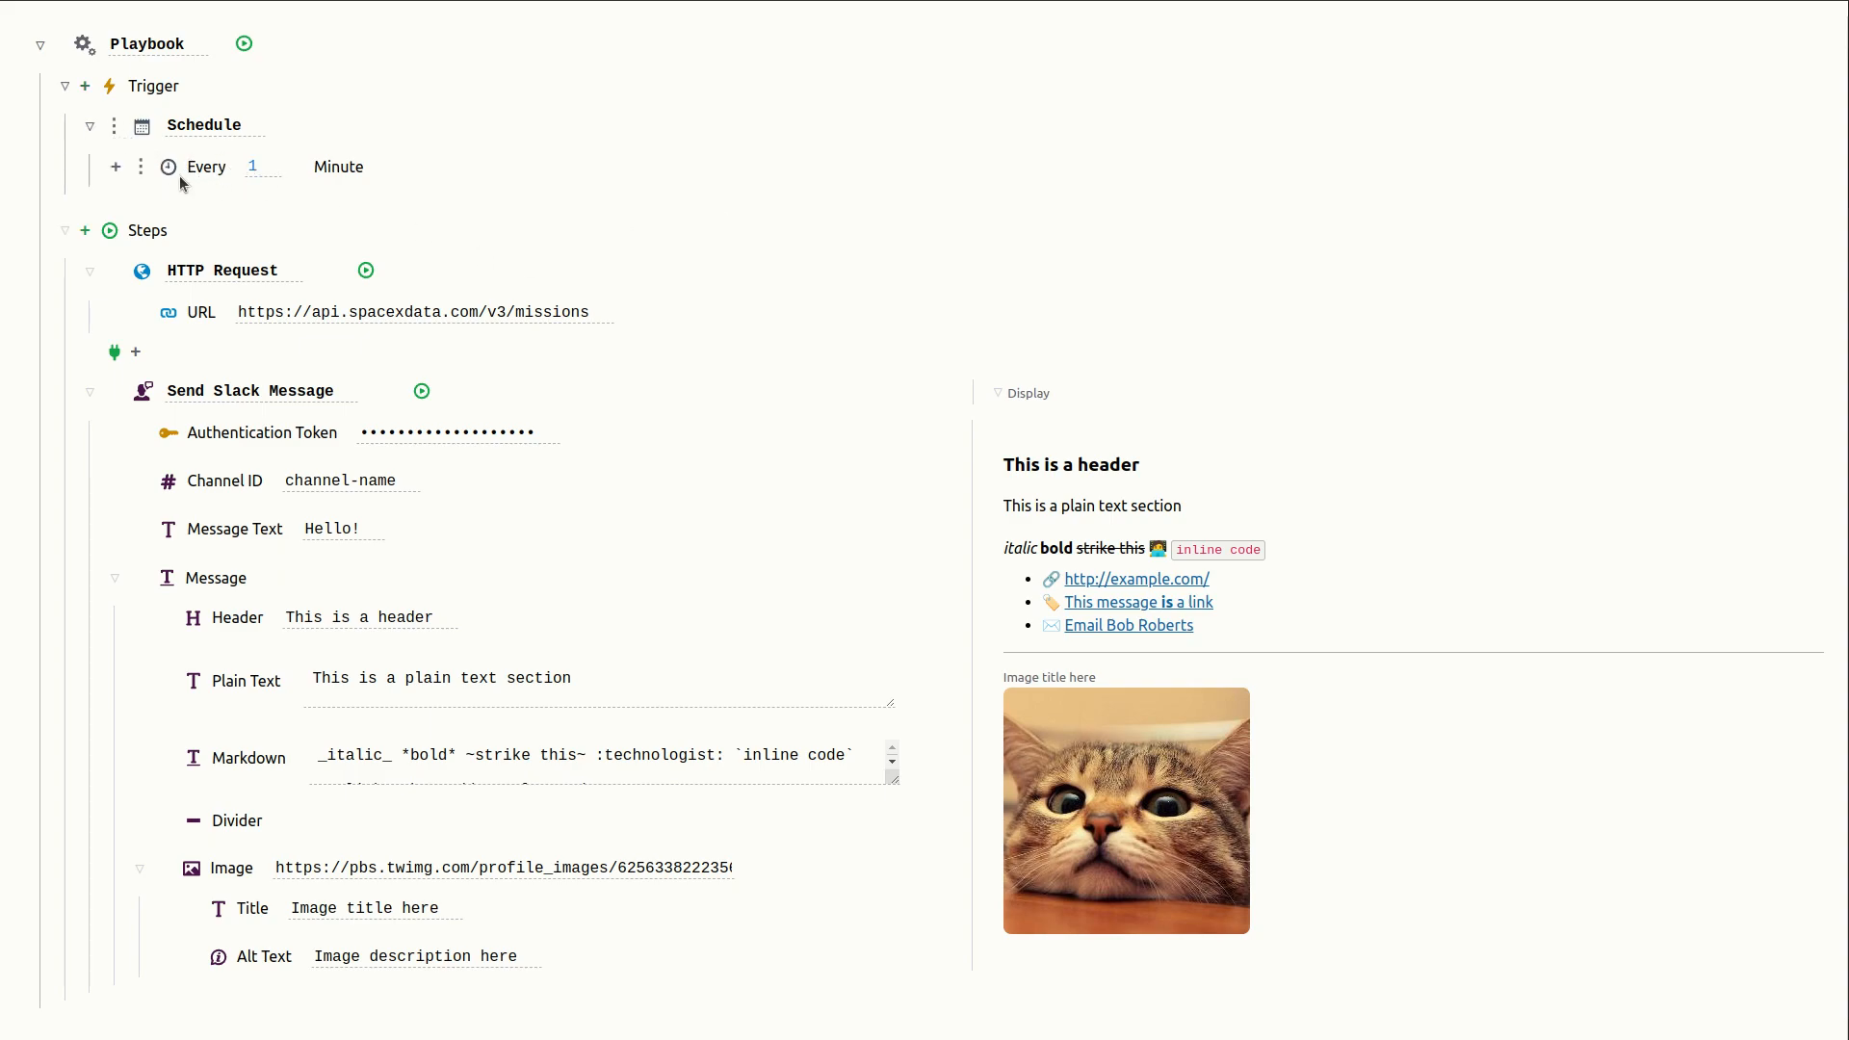
left_click(113, 129)
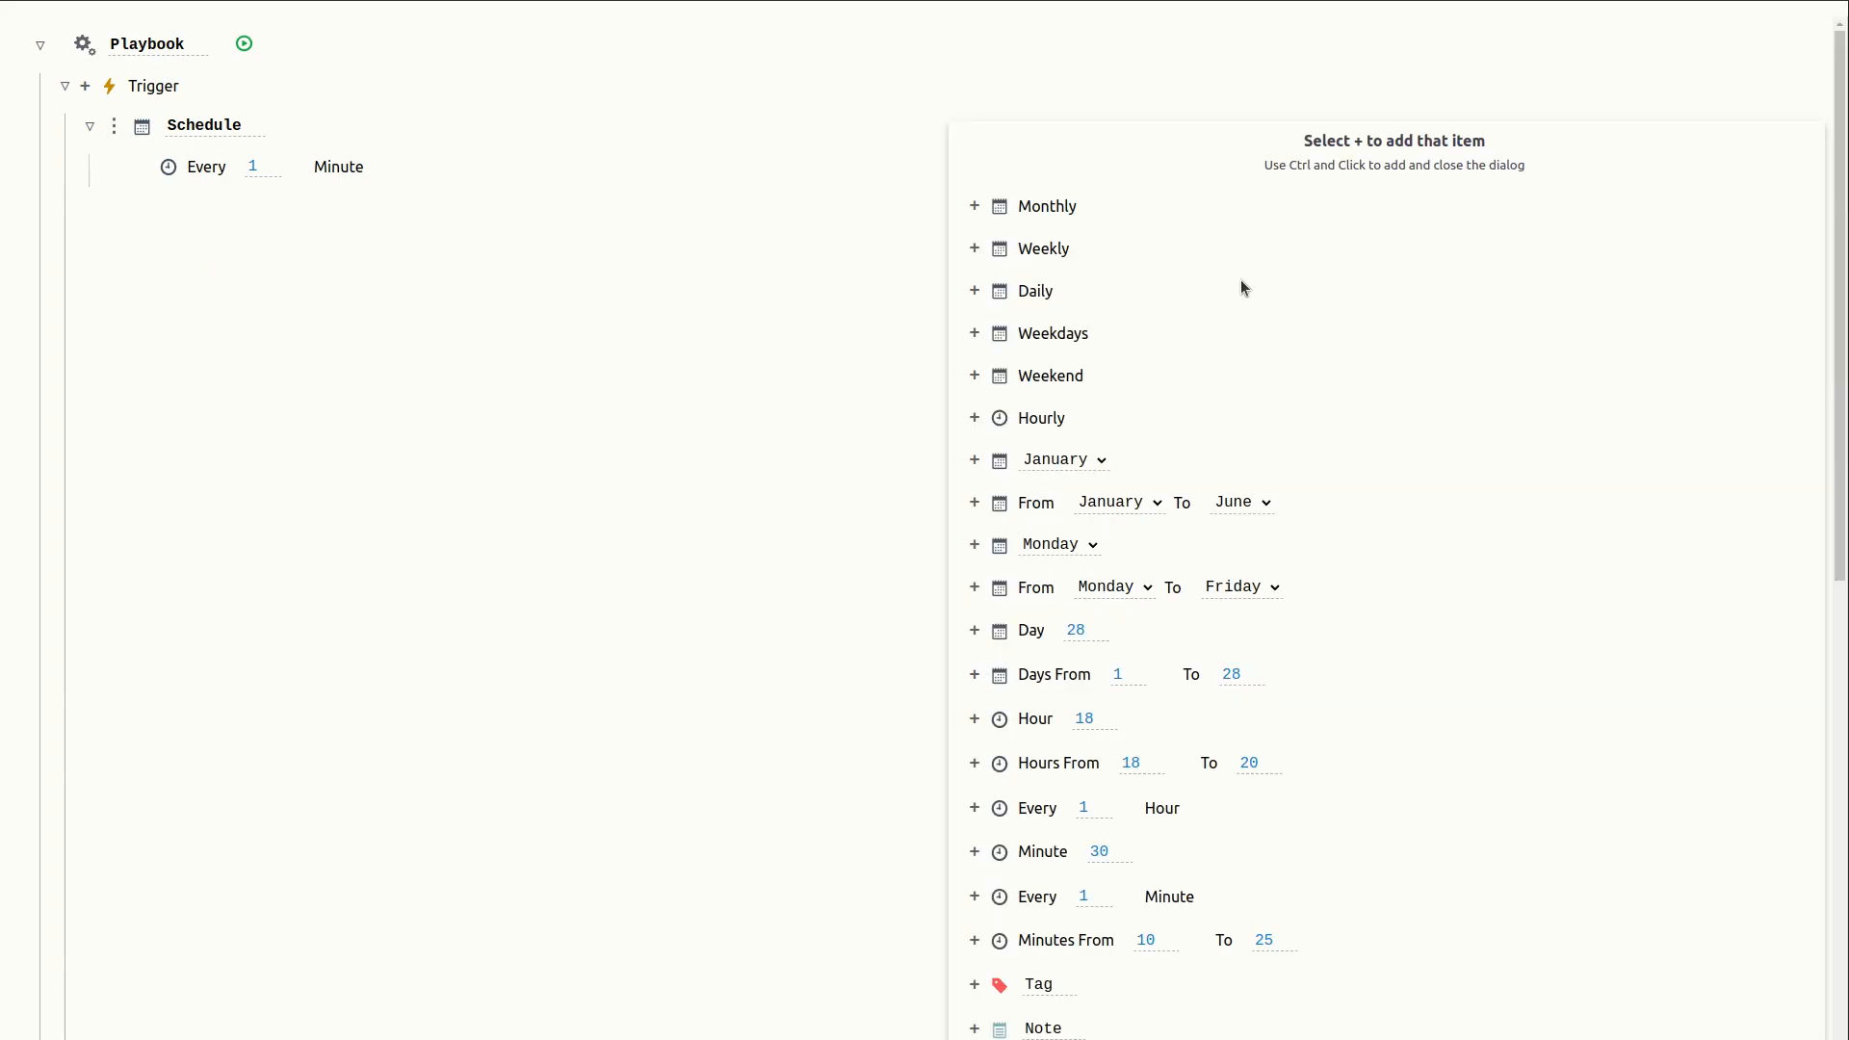
scroll(1406, 539, "down", 2)
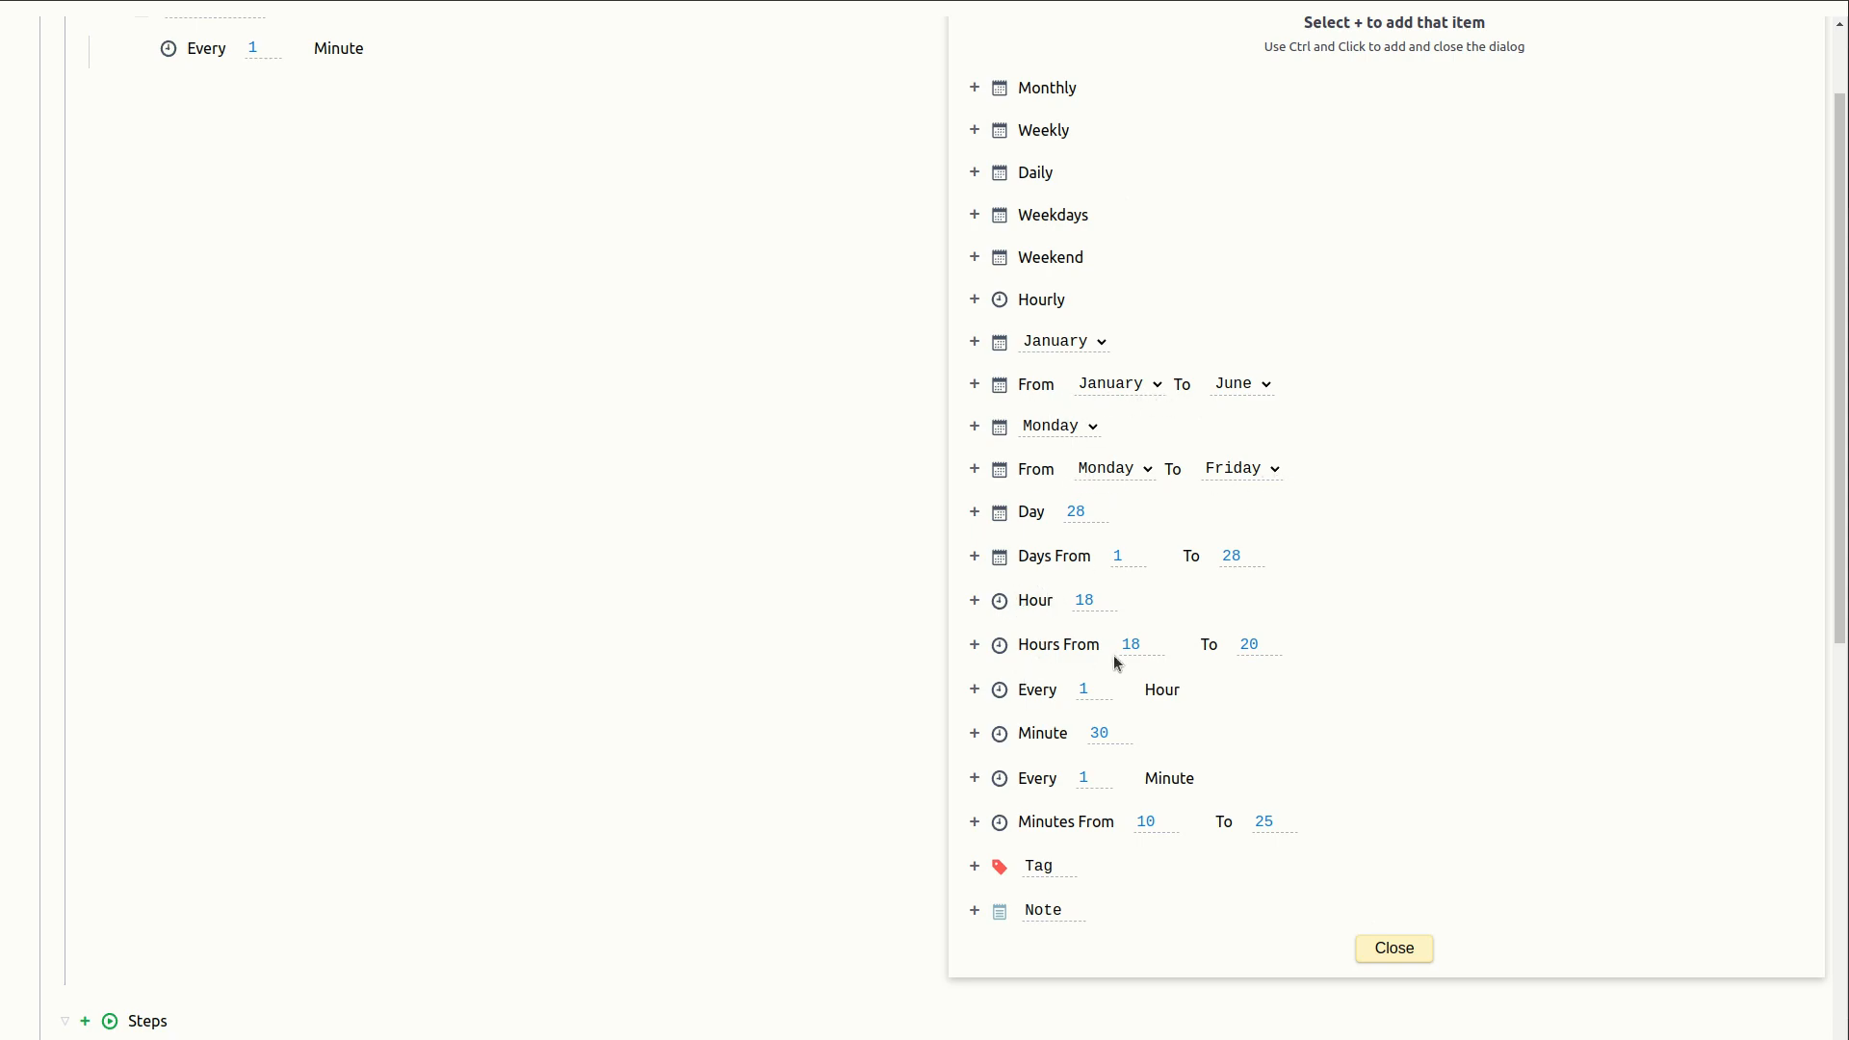
left_click(1394, 949)
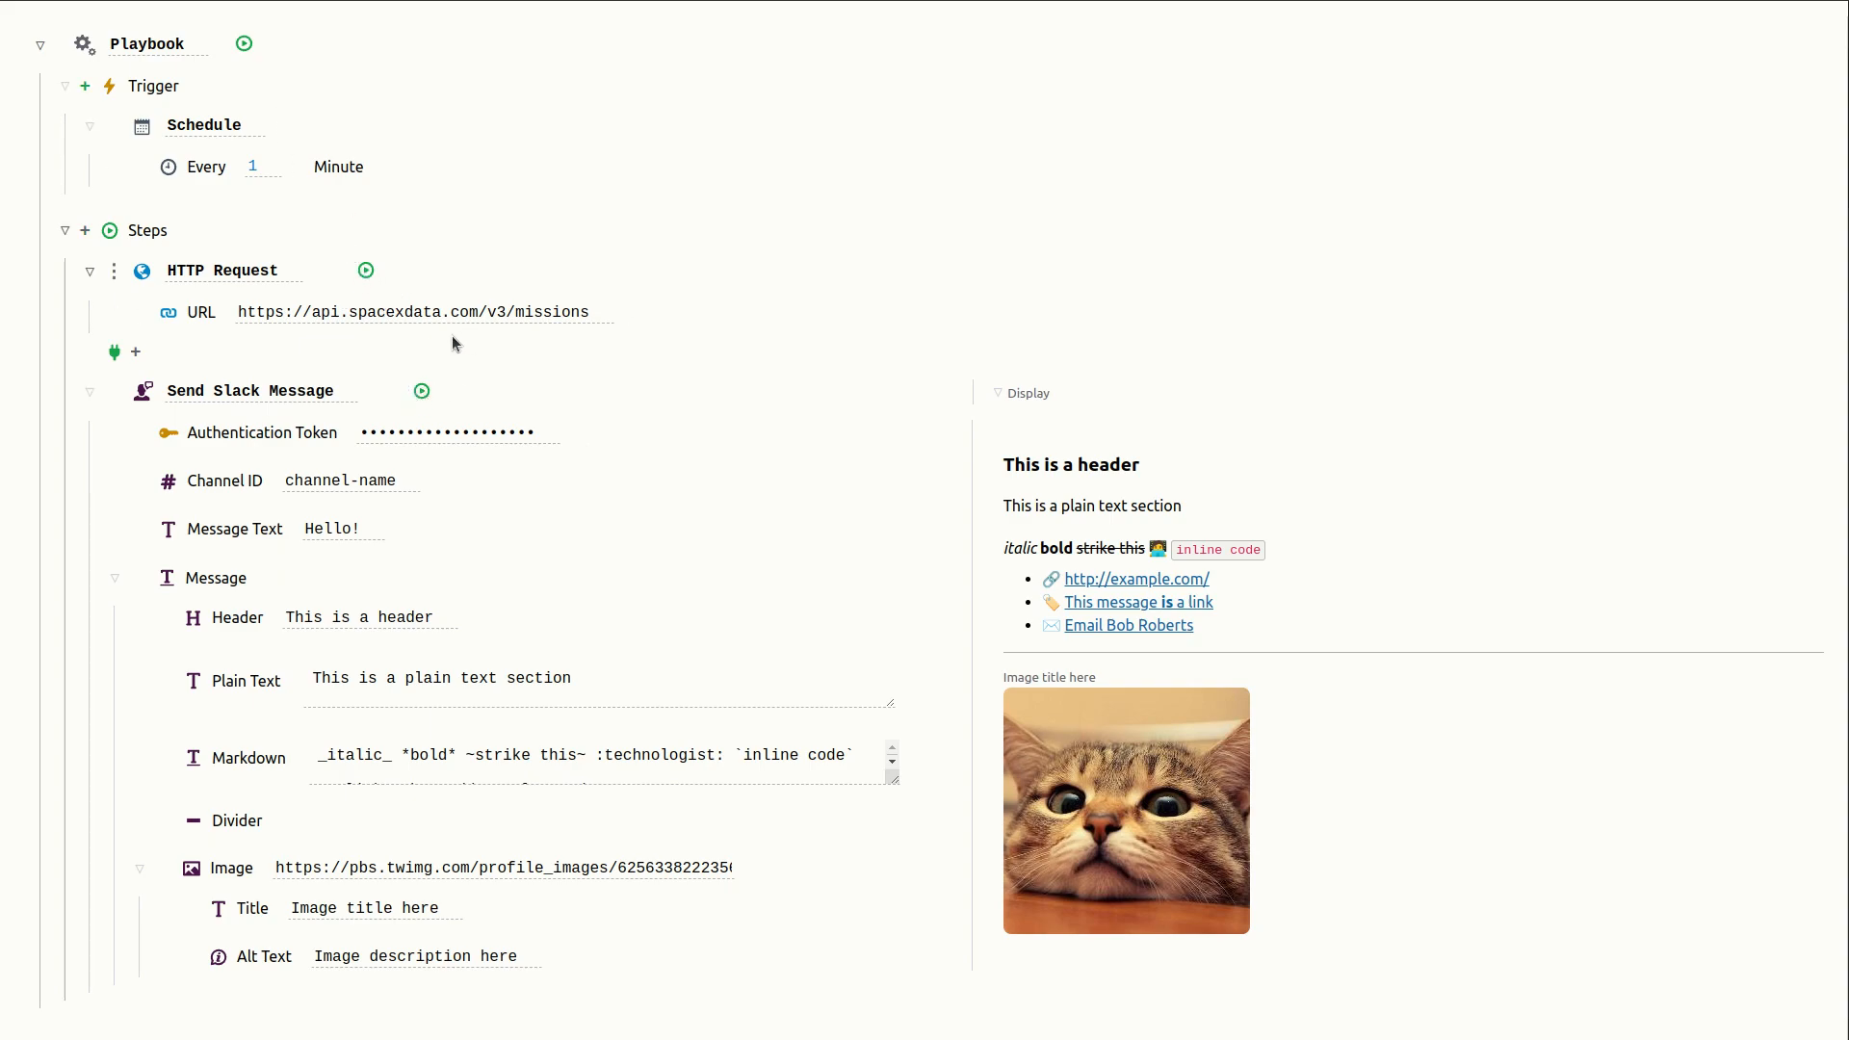
- Run the HTTP Request step and inspect the JSON list of missions it returns
left_click(367, 271)
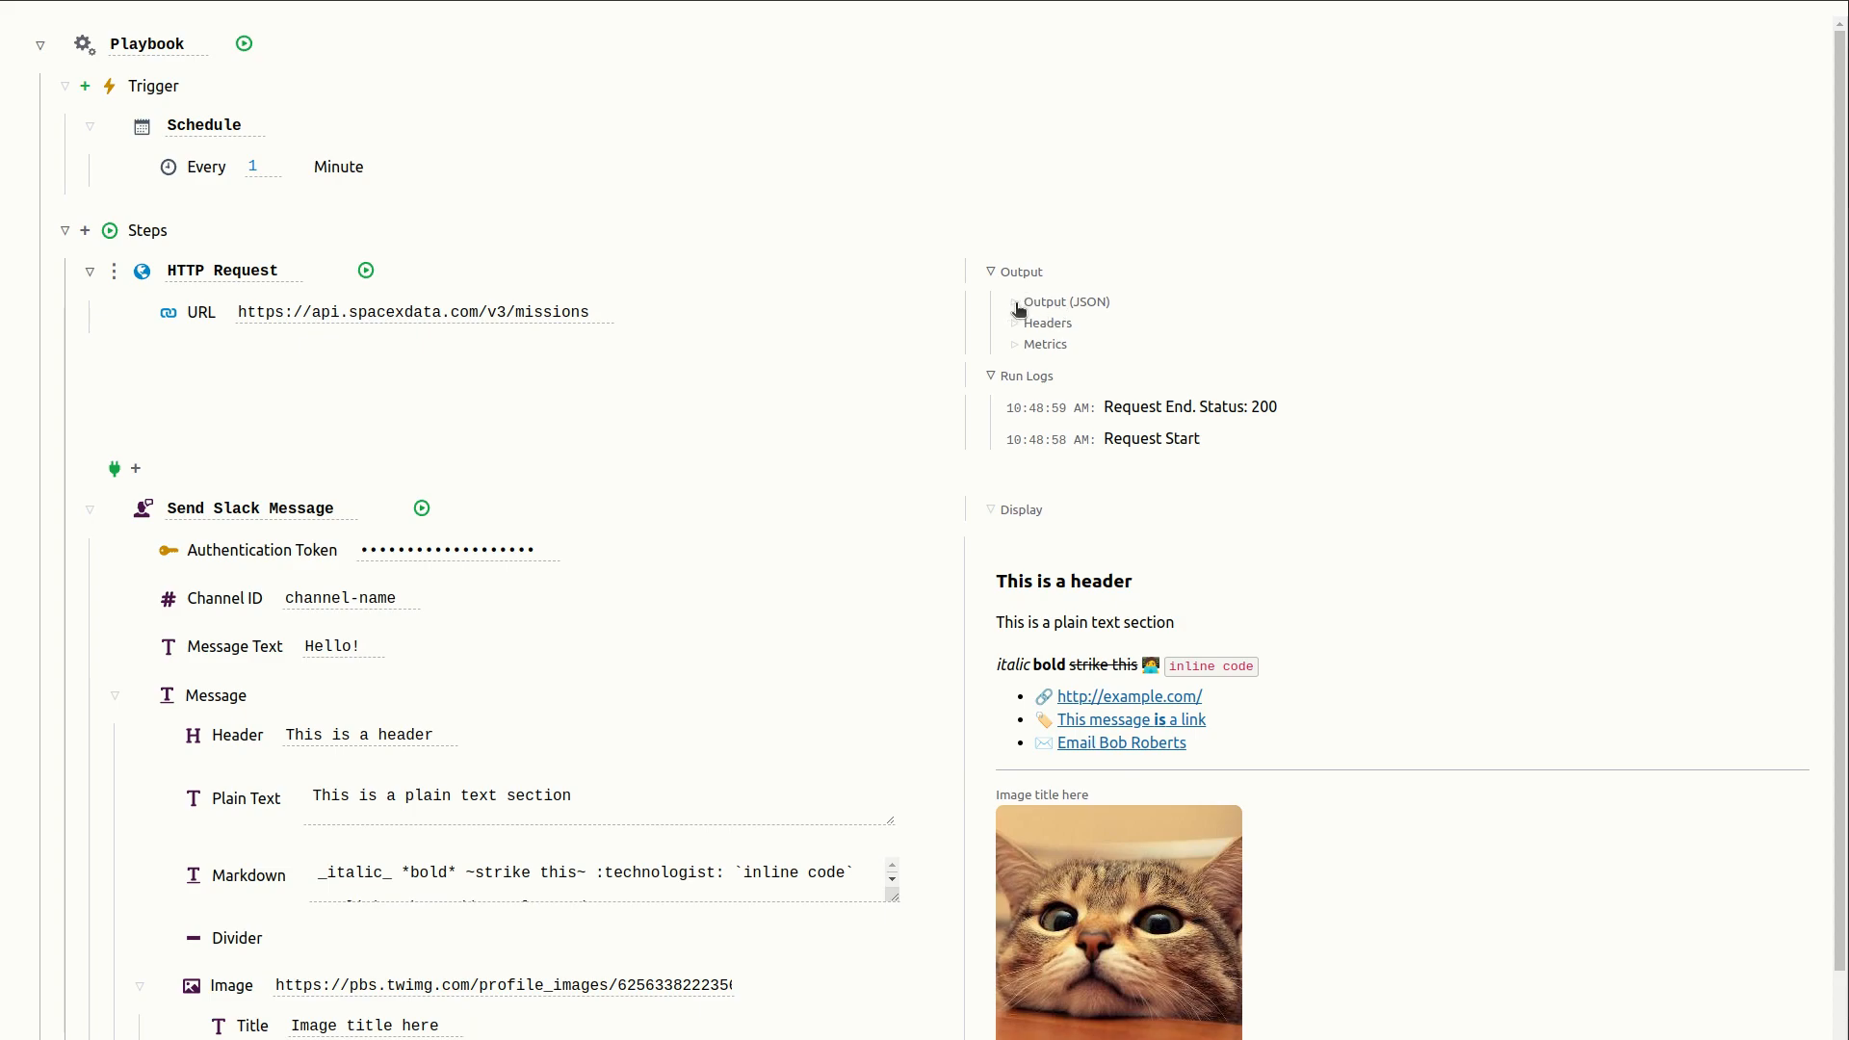
left_click(1017, 305)
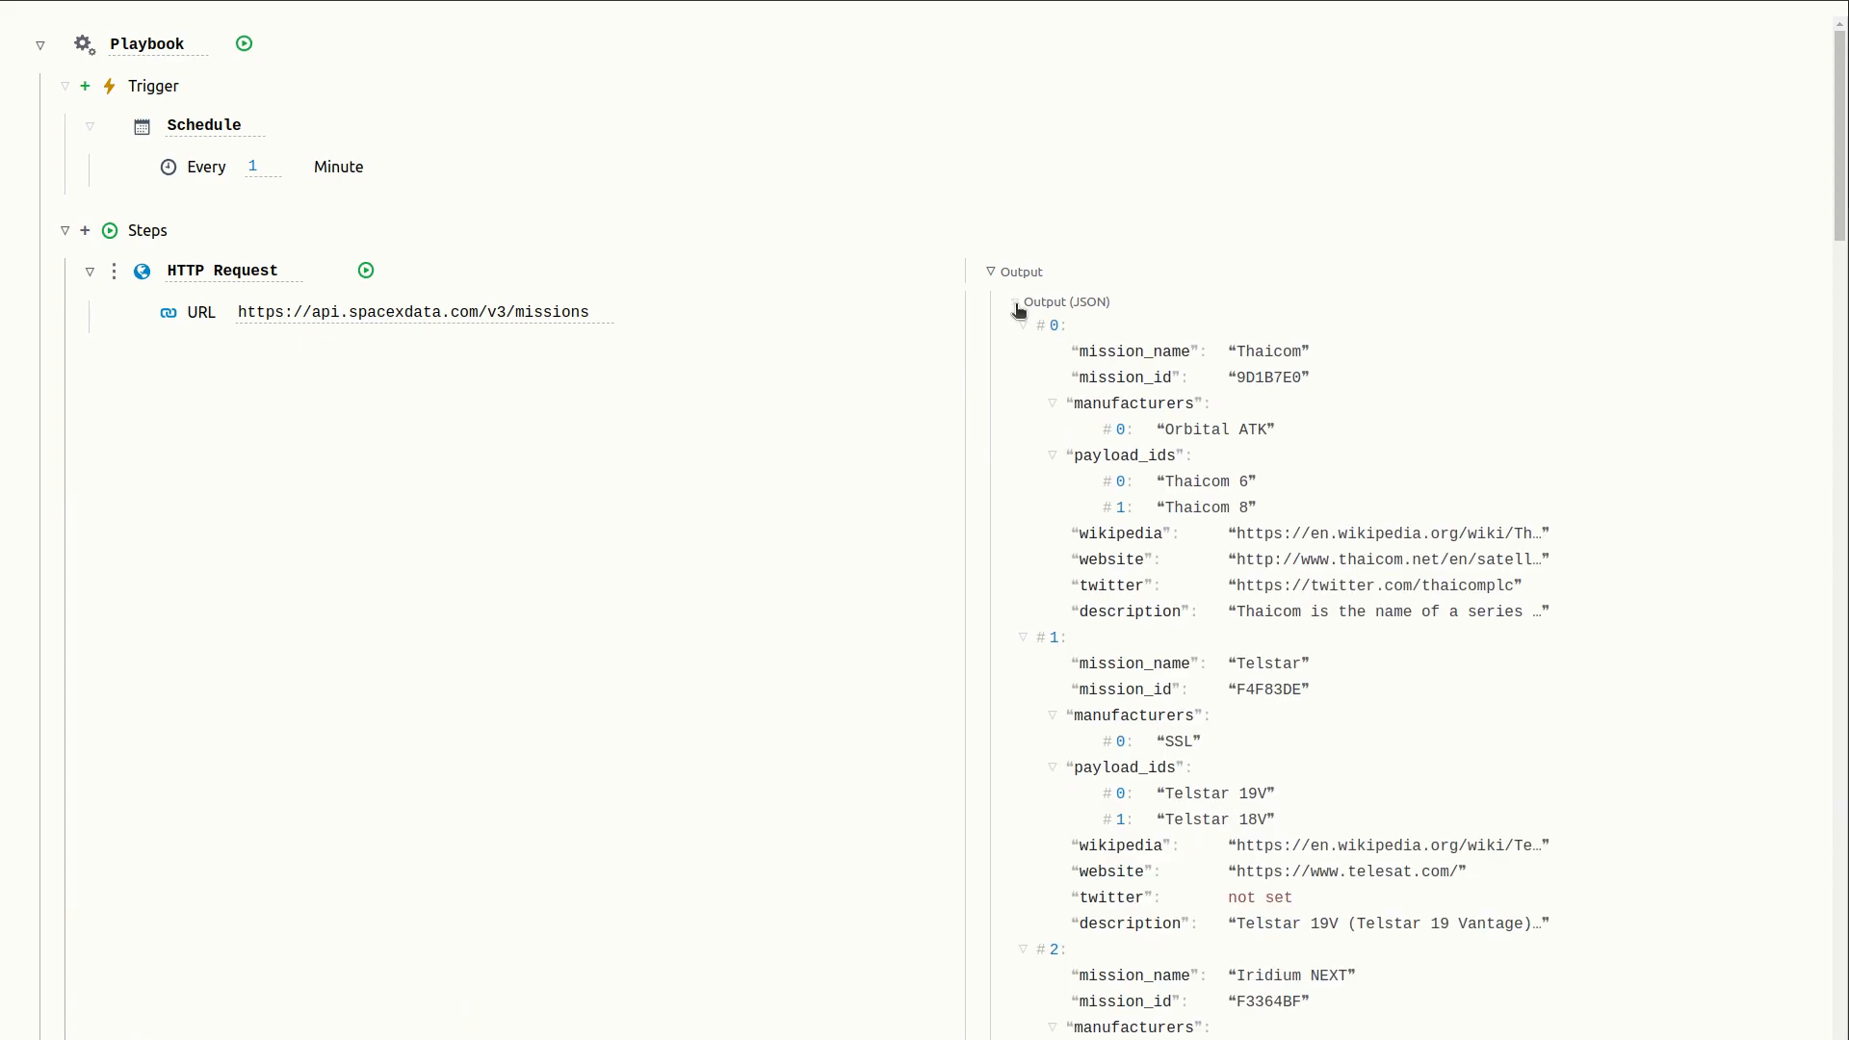
left_click(1053, 404)
left_click(1052, 404)
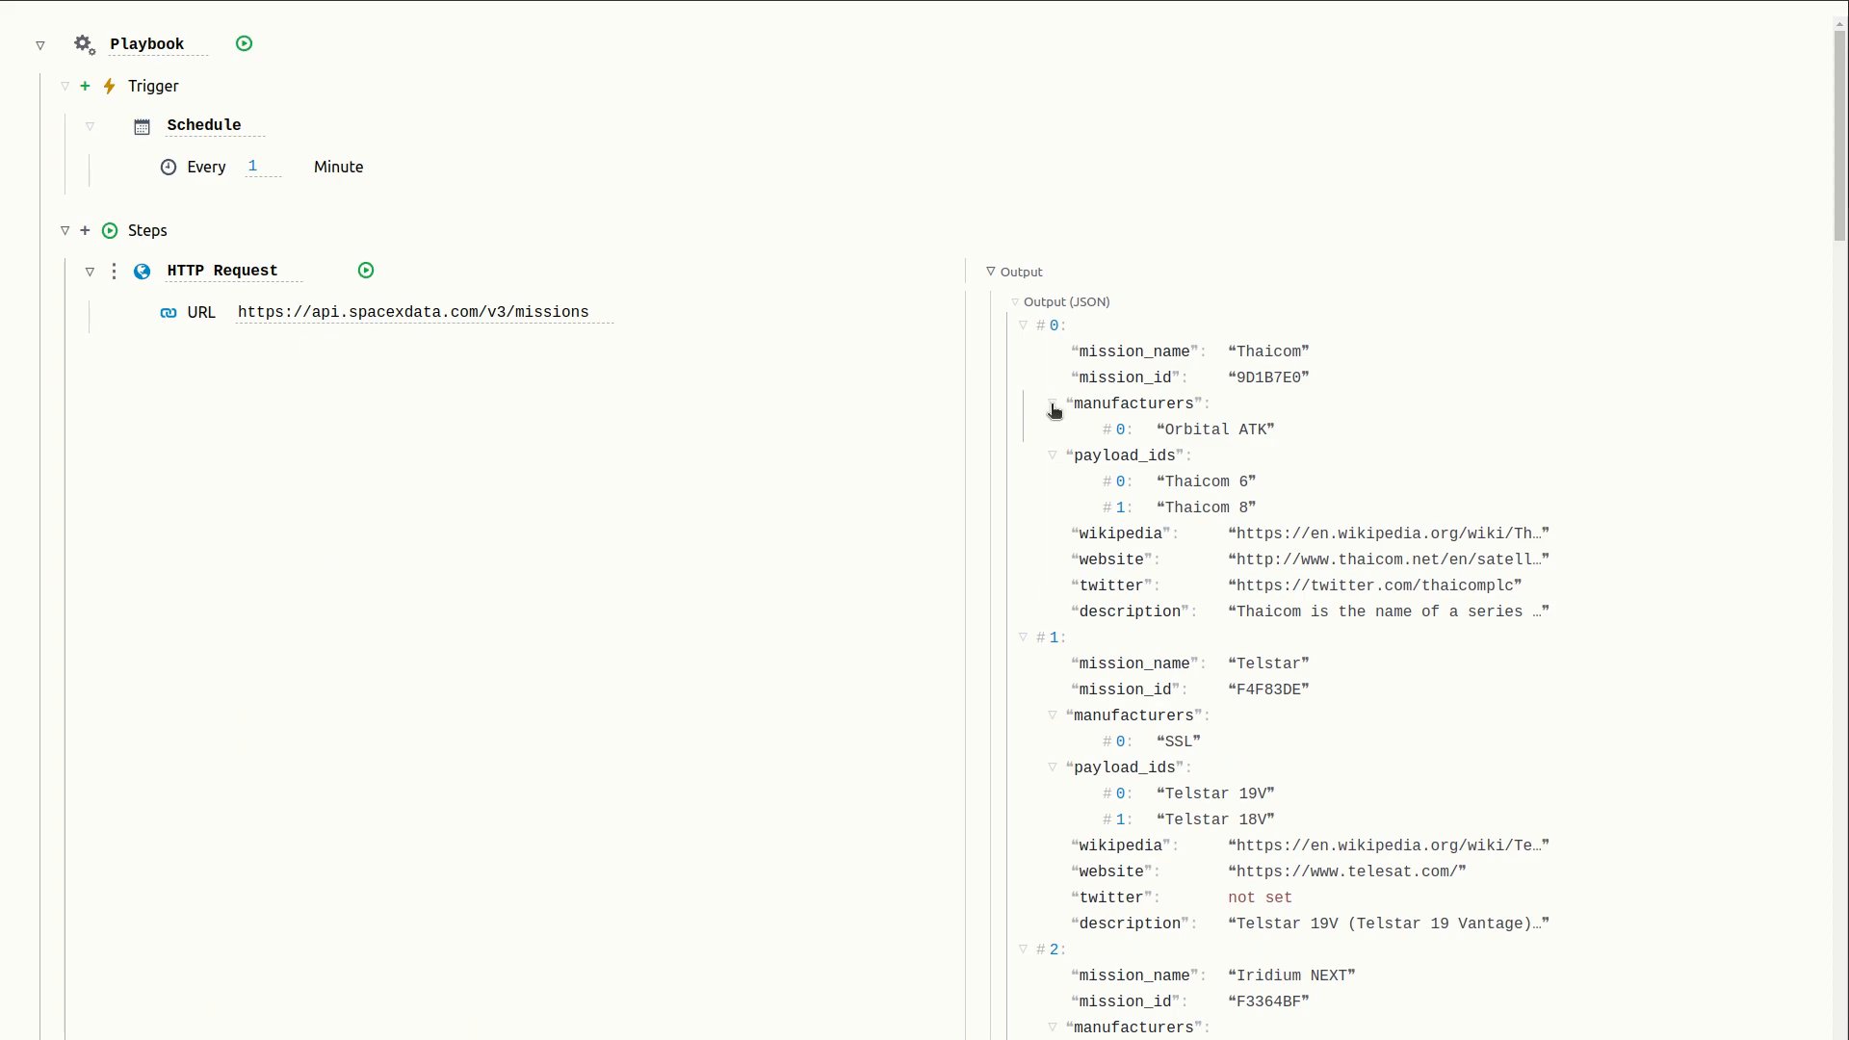
left_click(1052, 404, "ctrl")
left_click(1026, 333, "ctrl")
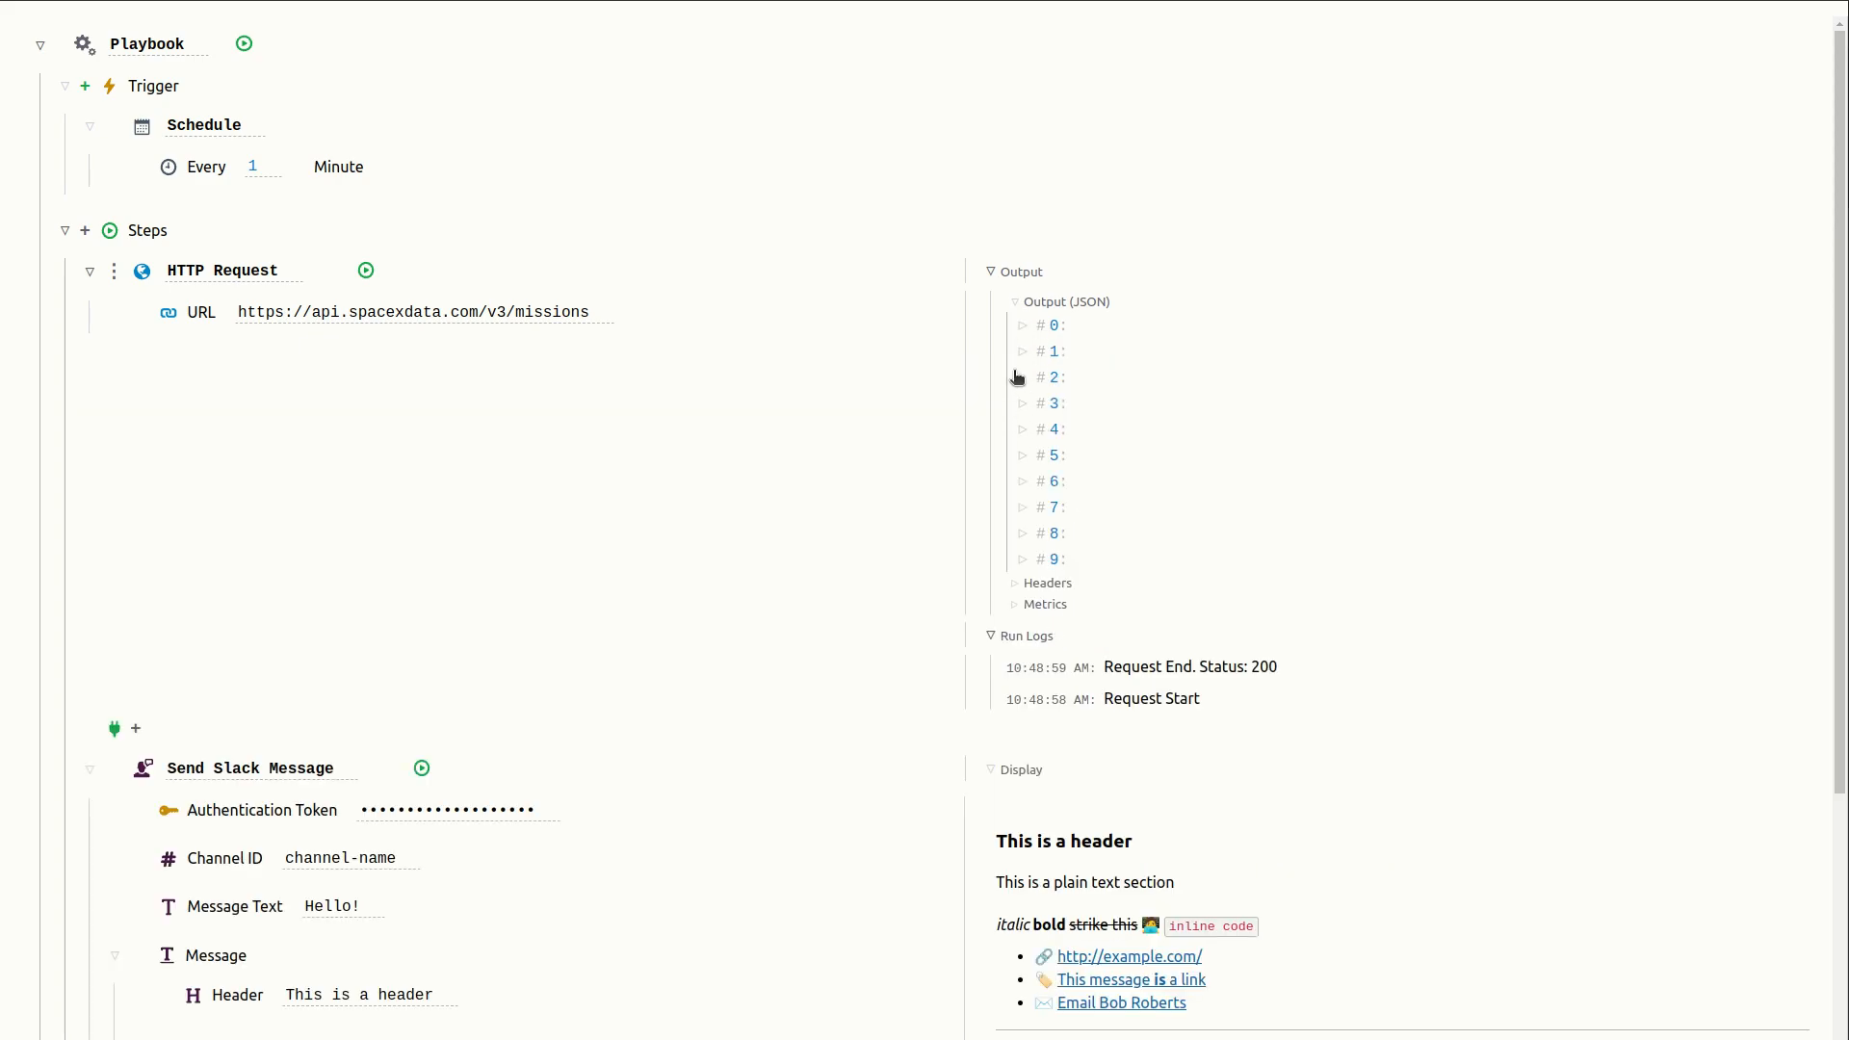
left_click(1025, 330)
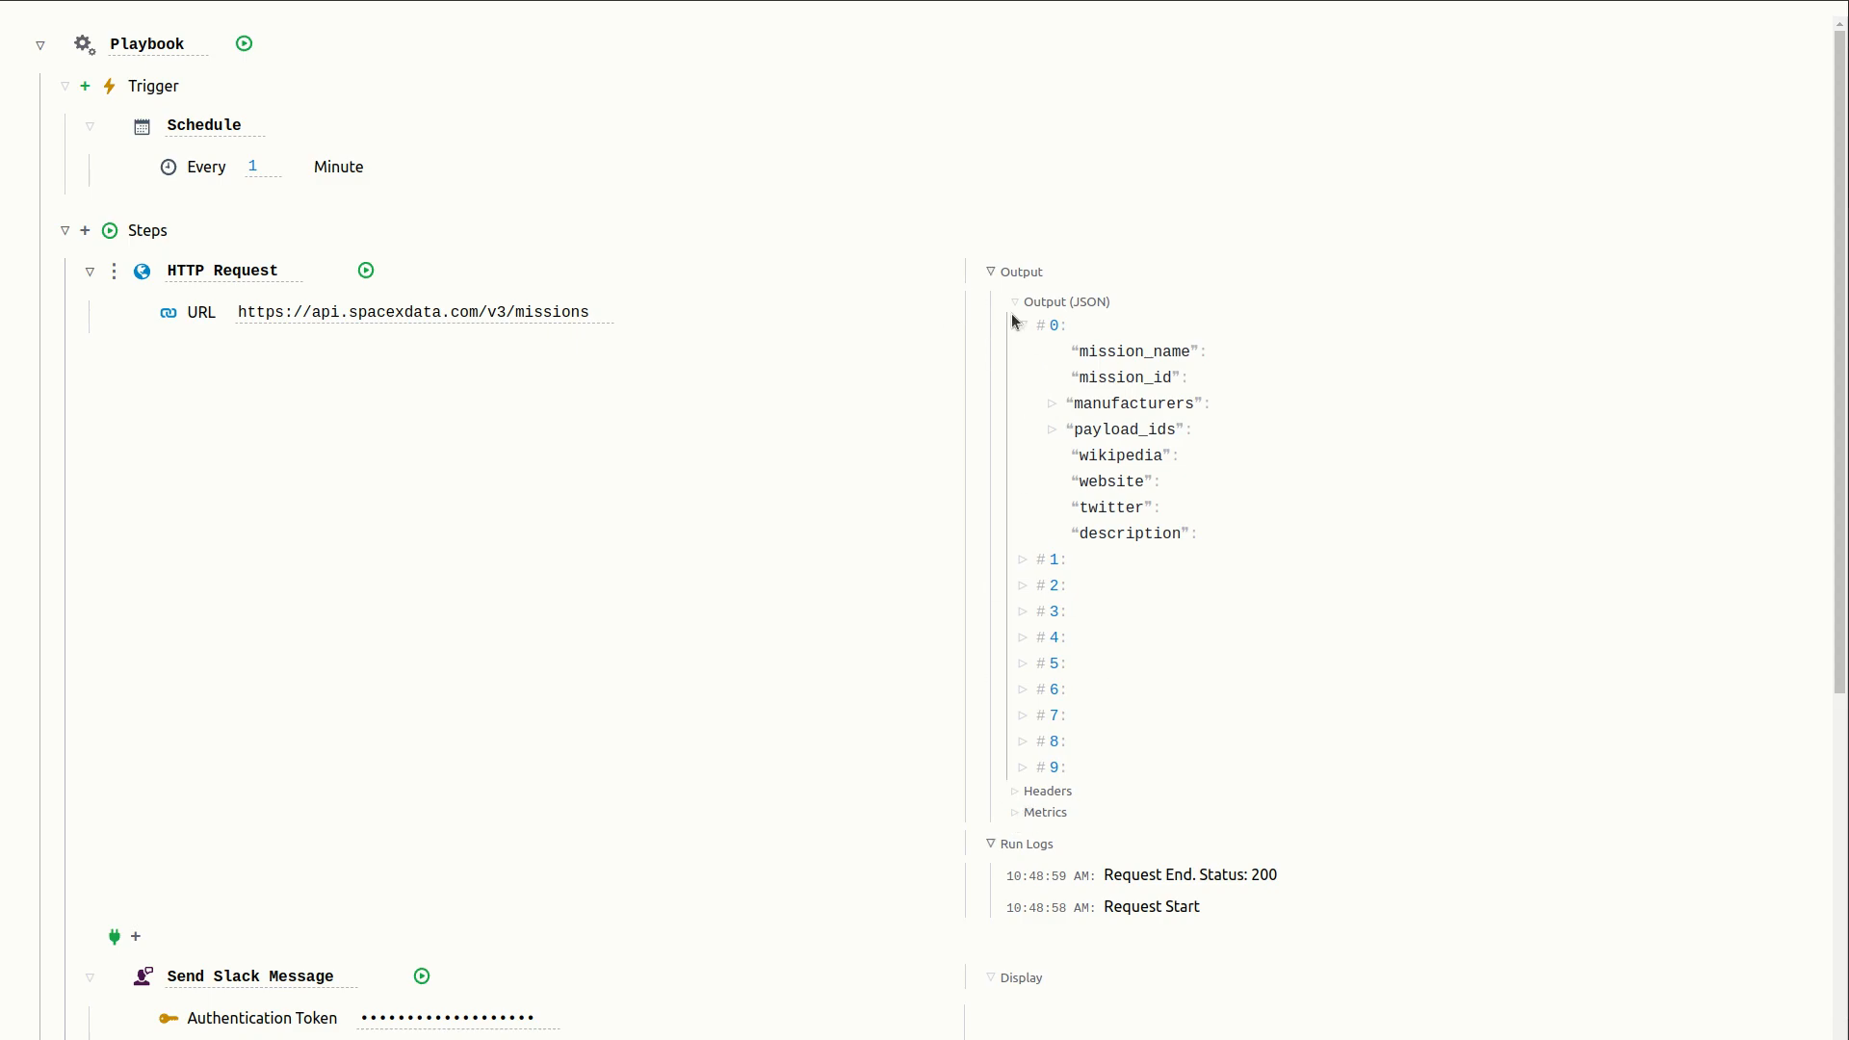
- Inspect the HTTP request's response headers and metrics, then collapse the output and run log panels
left_click(1014, 302)
left_click(1017, 326)
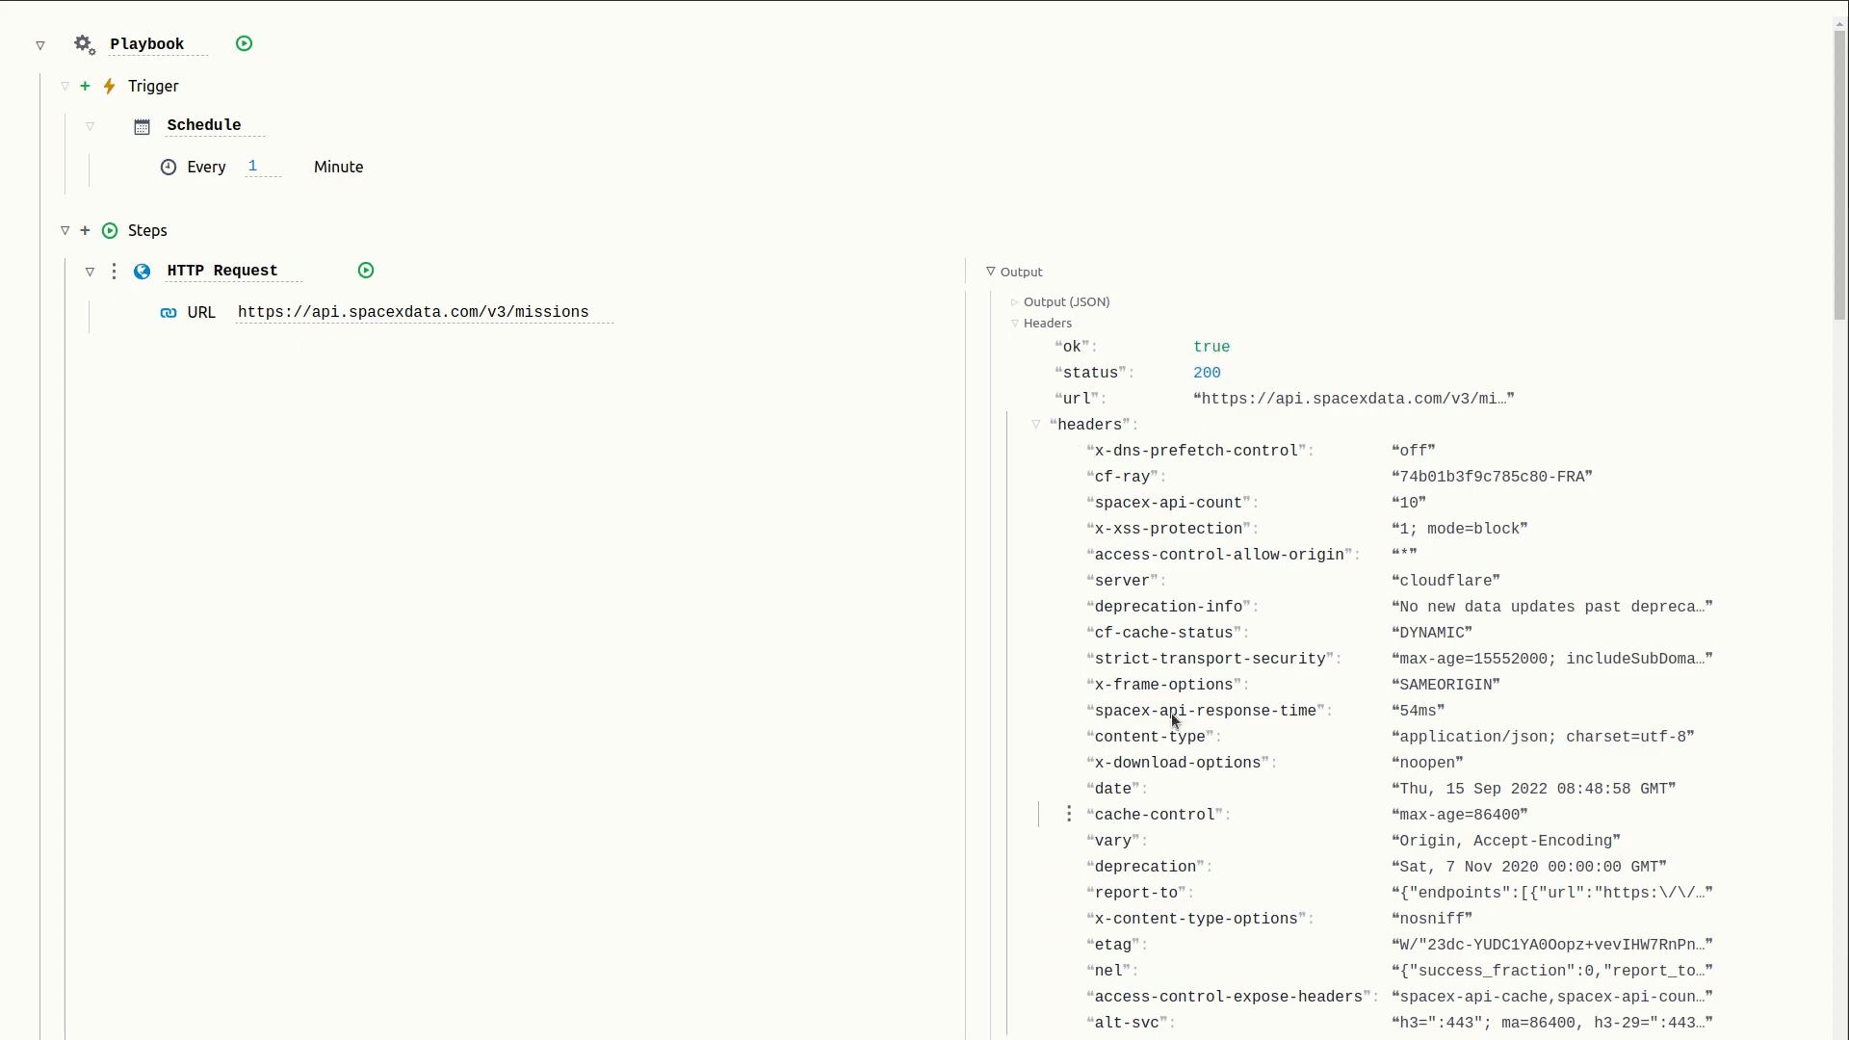
left_click(1037, 425)
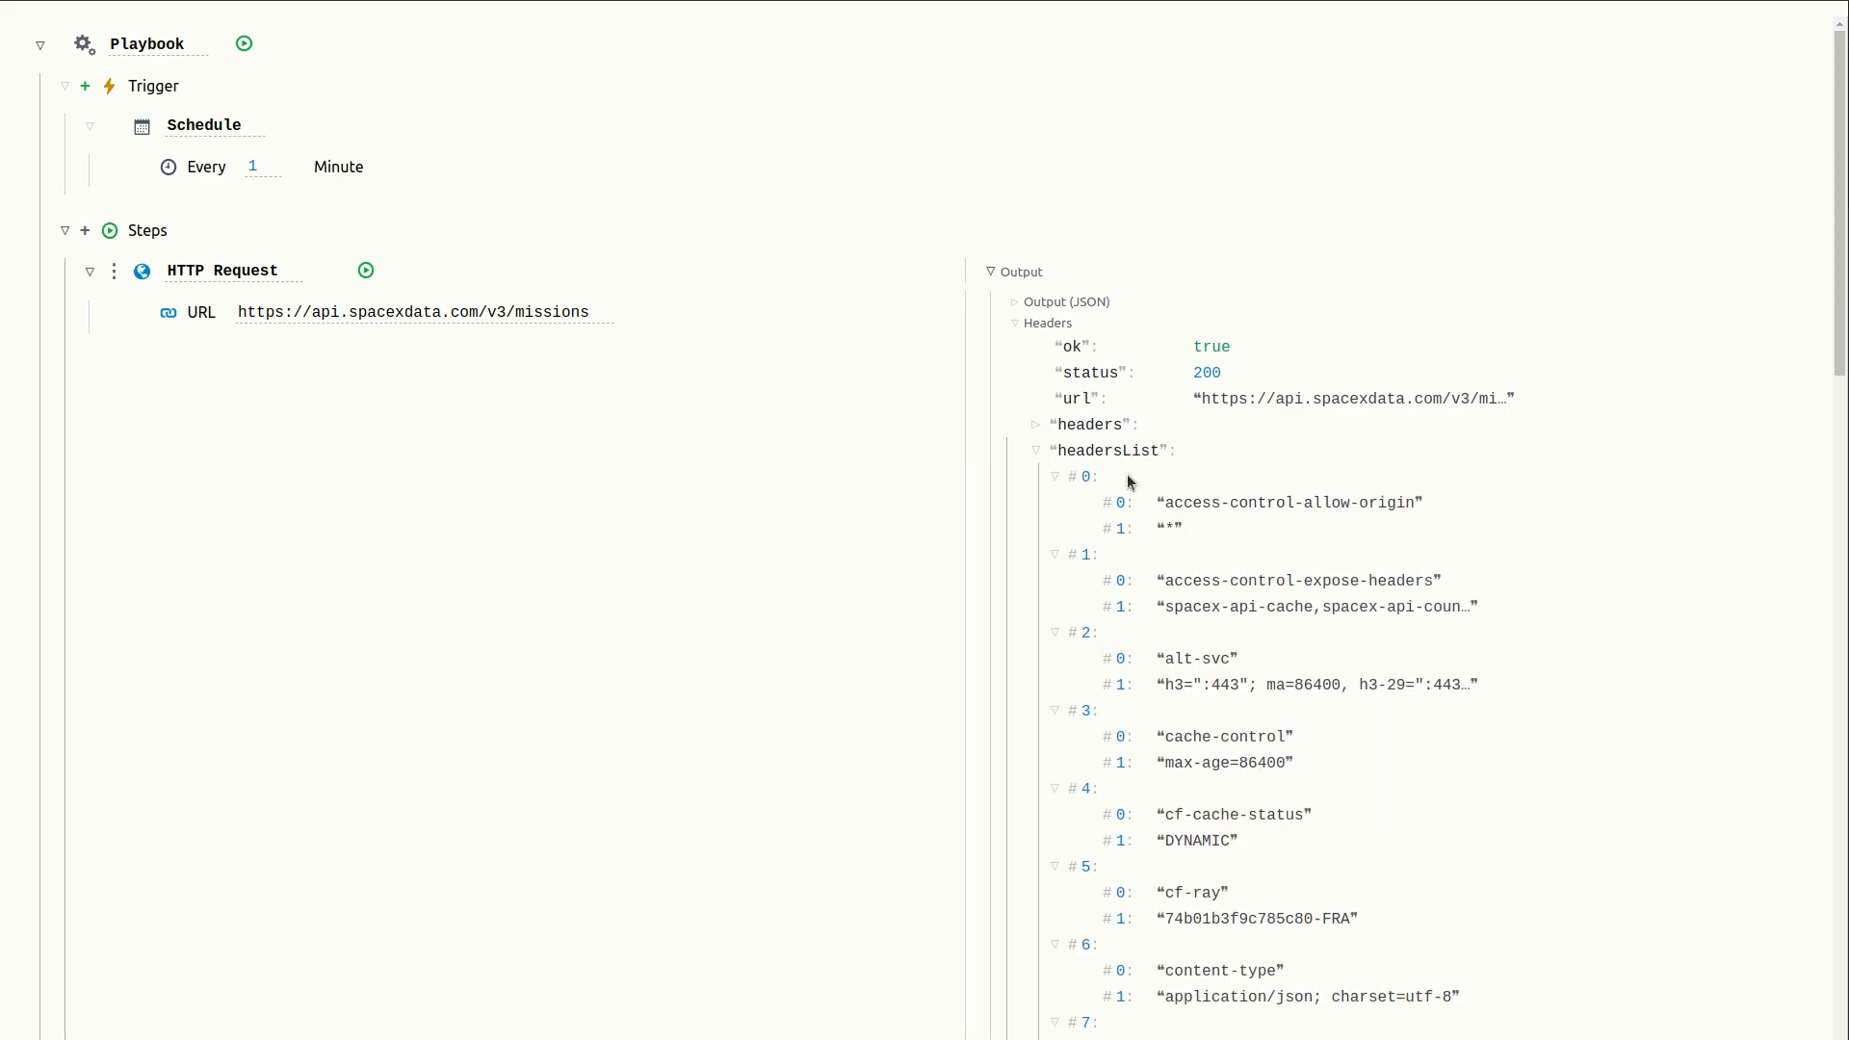
left_click(1038, 450)
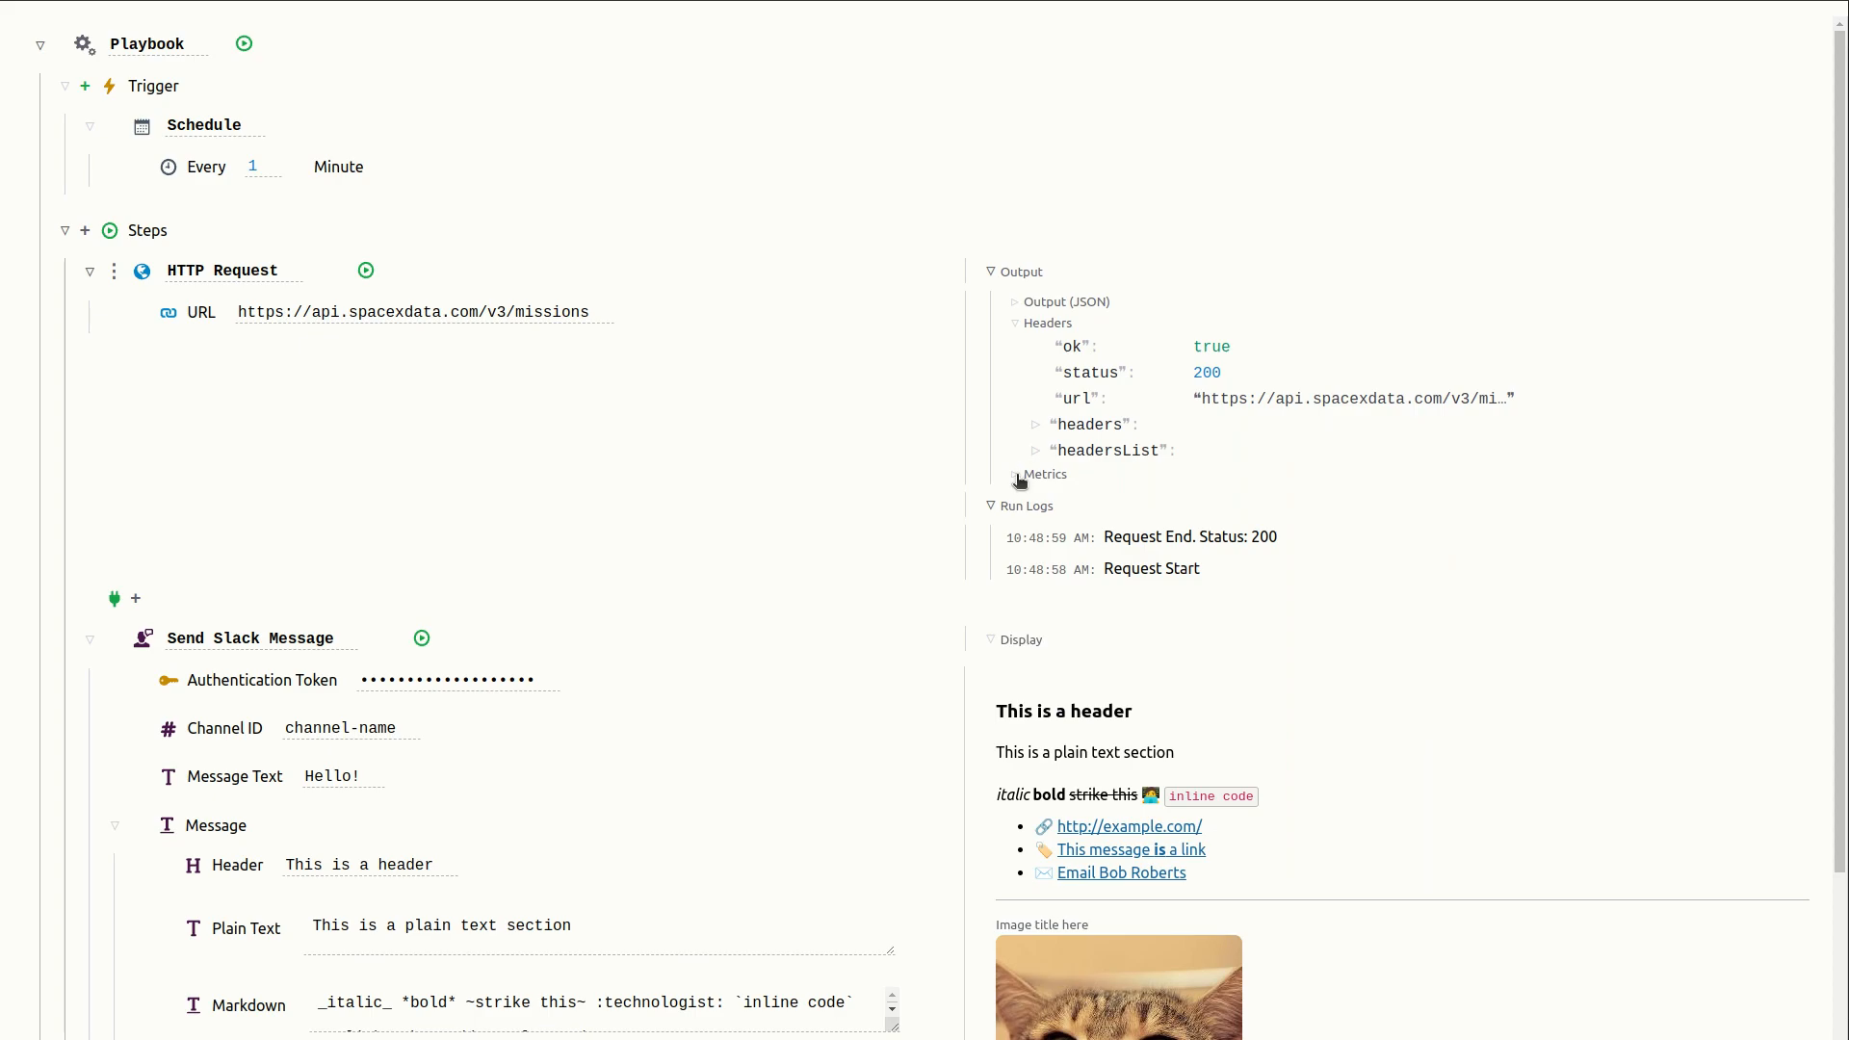
left_click(1015, 325)
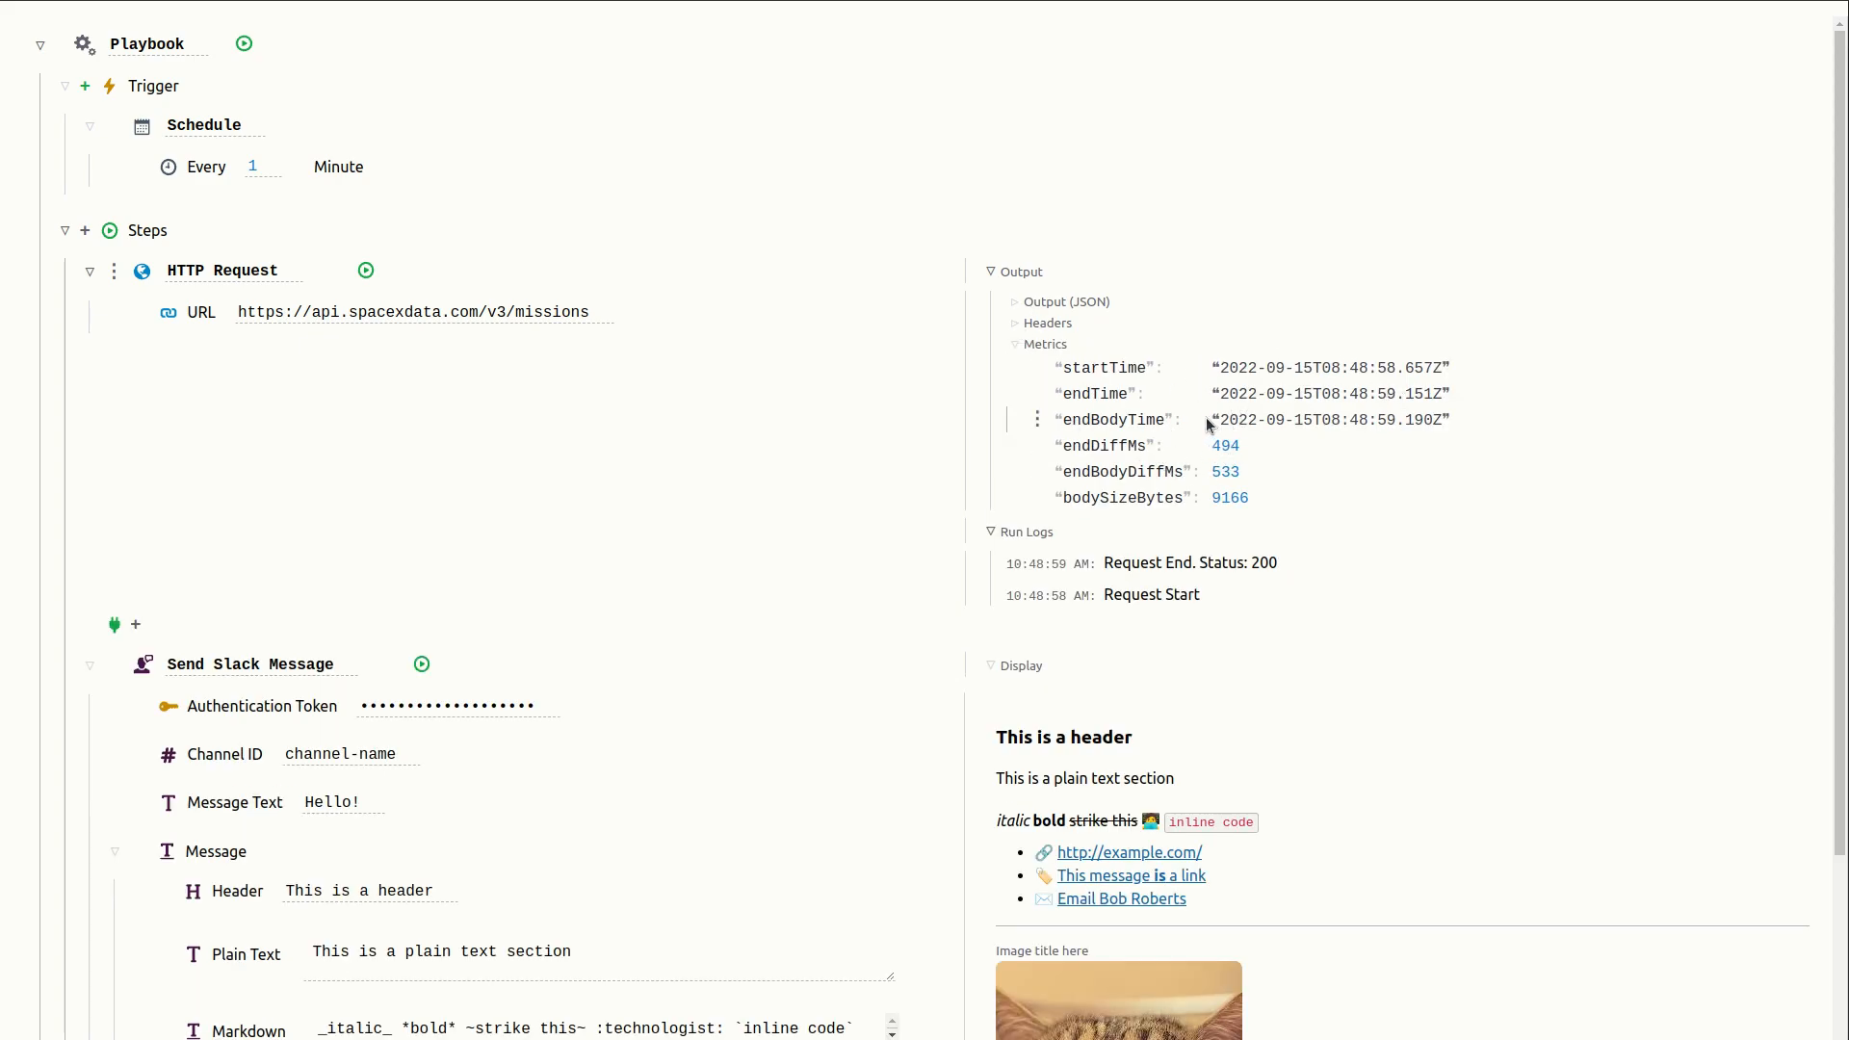
left_click(1017, 347)
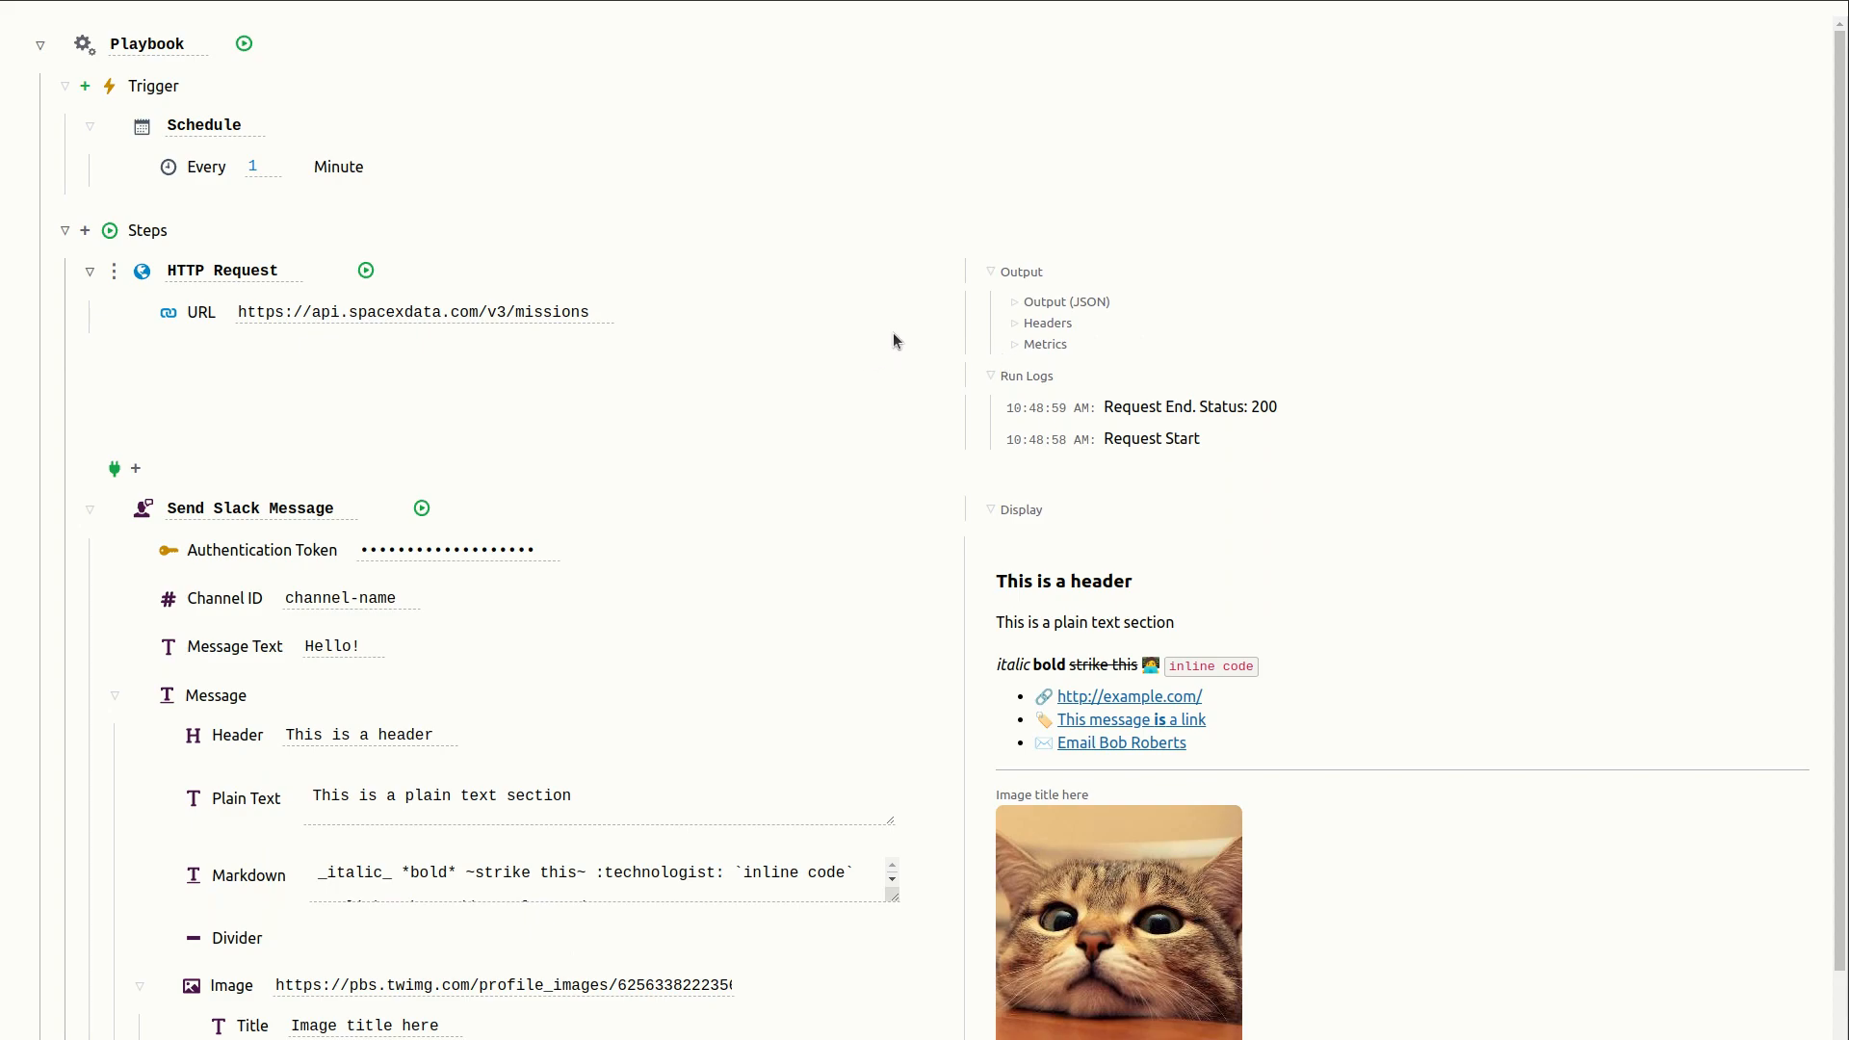
left_click(990, 273)
left_click(992, 304)
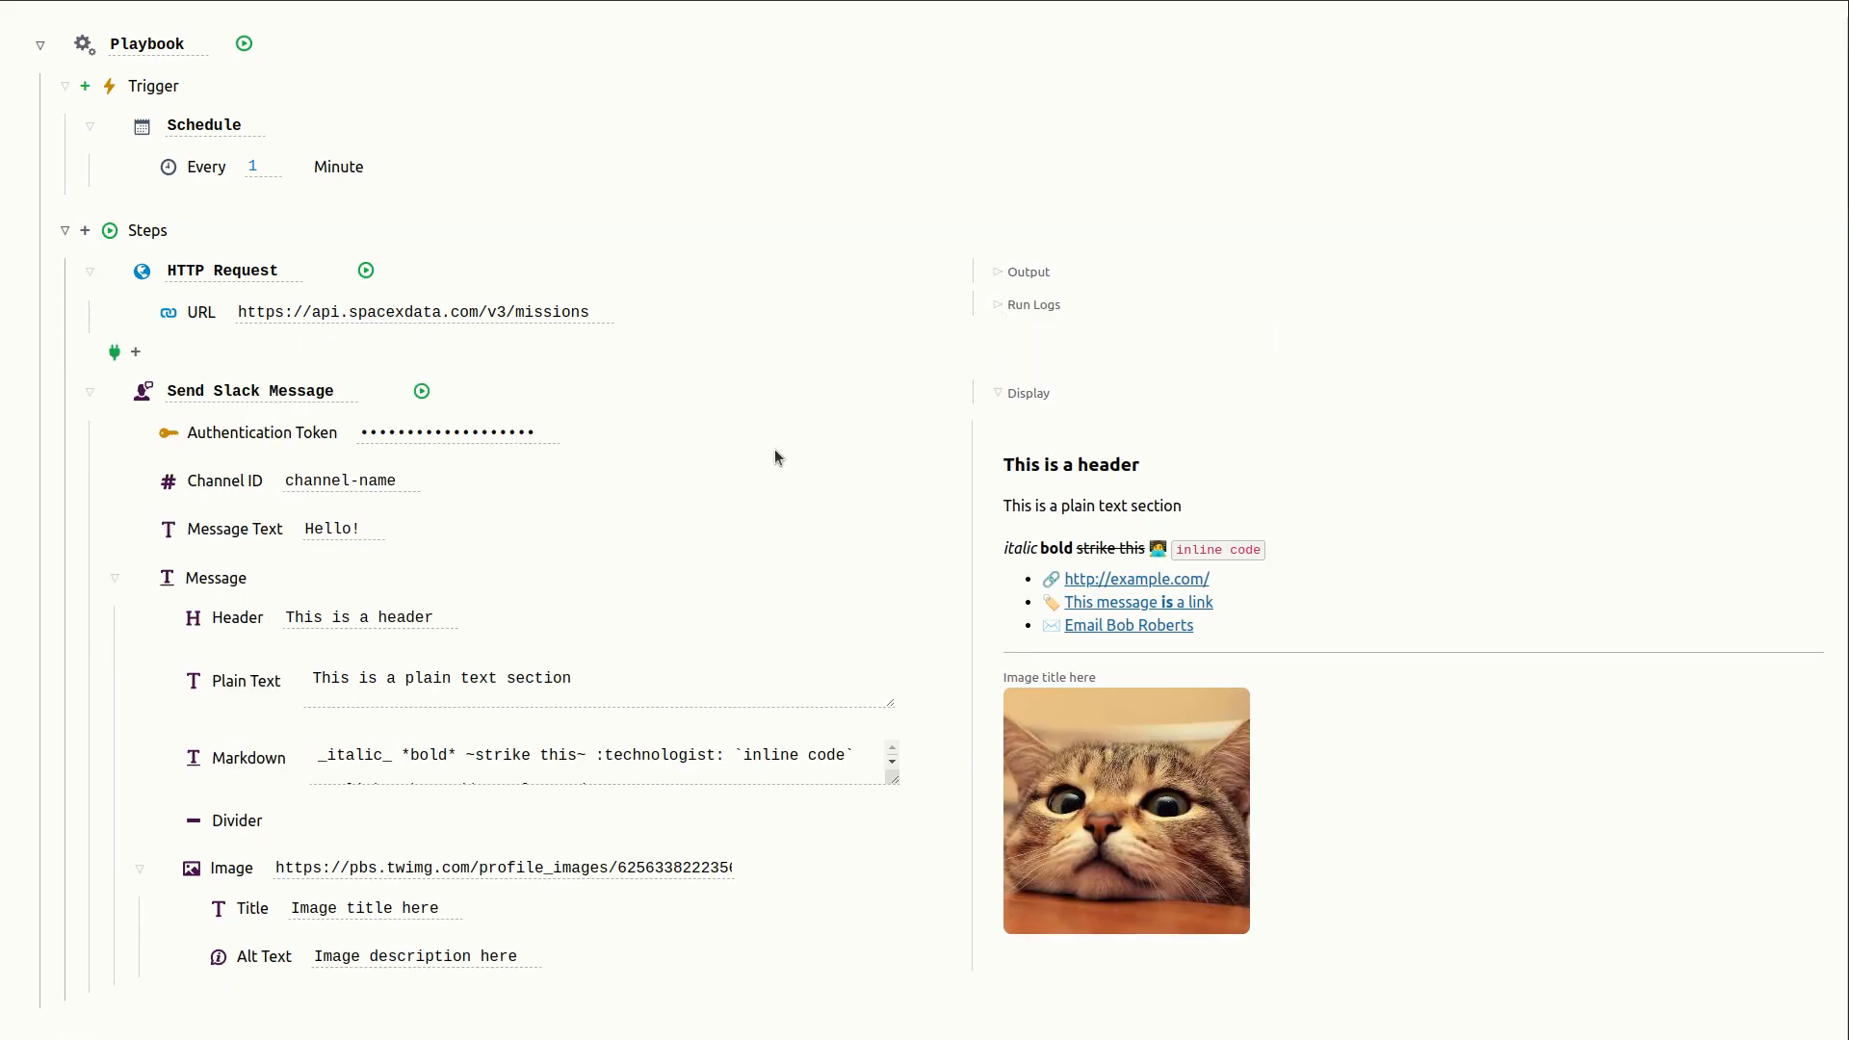
- Run the Send Slack Message step and inspect its output error in the run logs
left_click(422, 392)
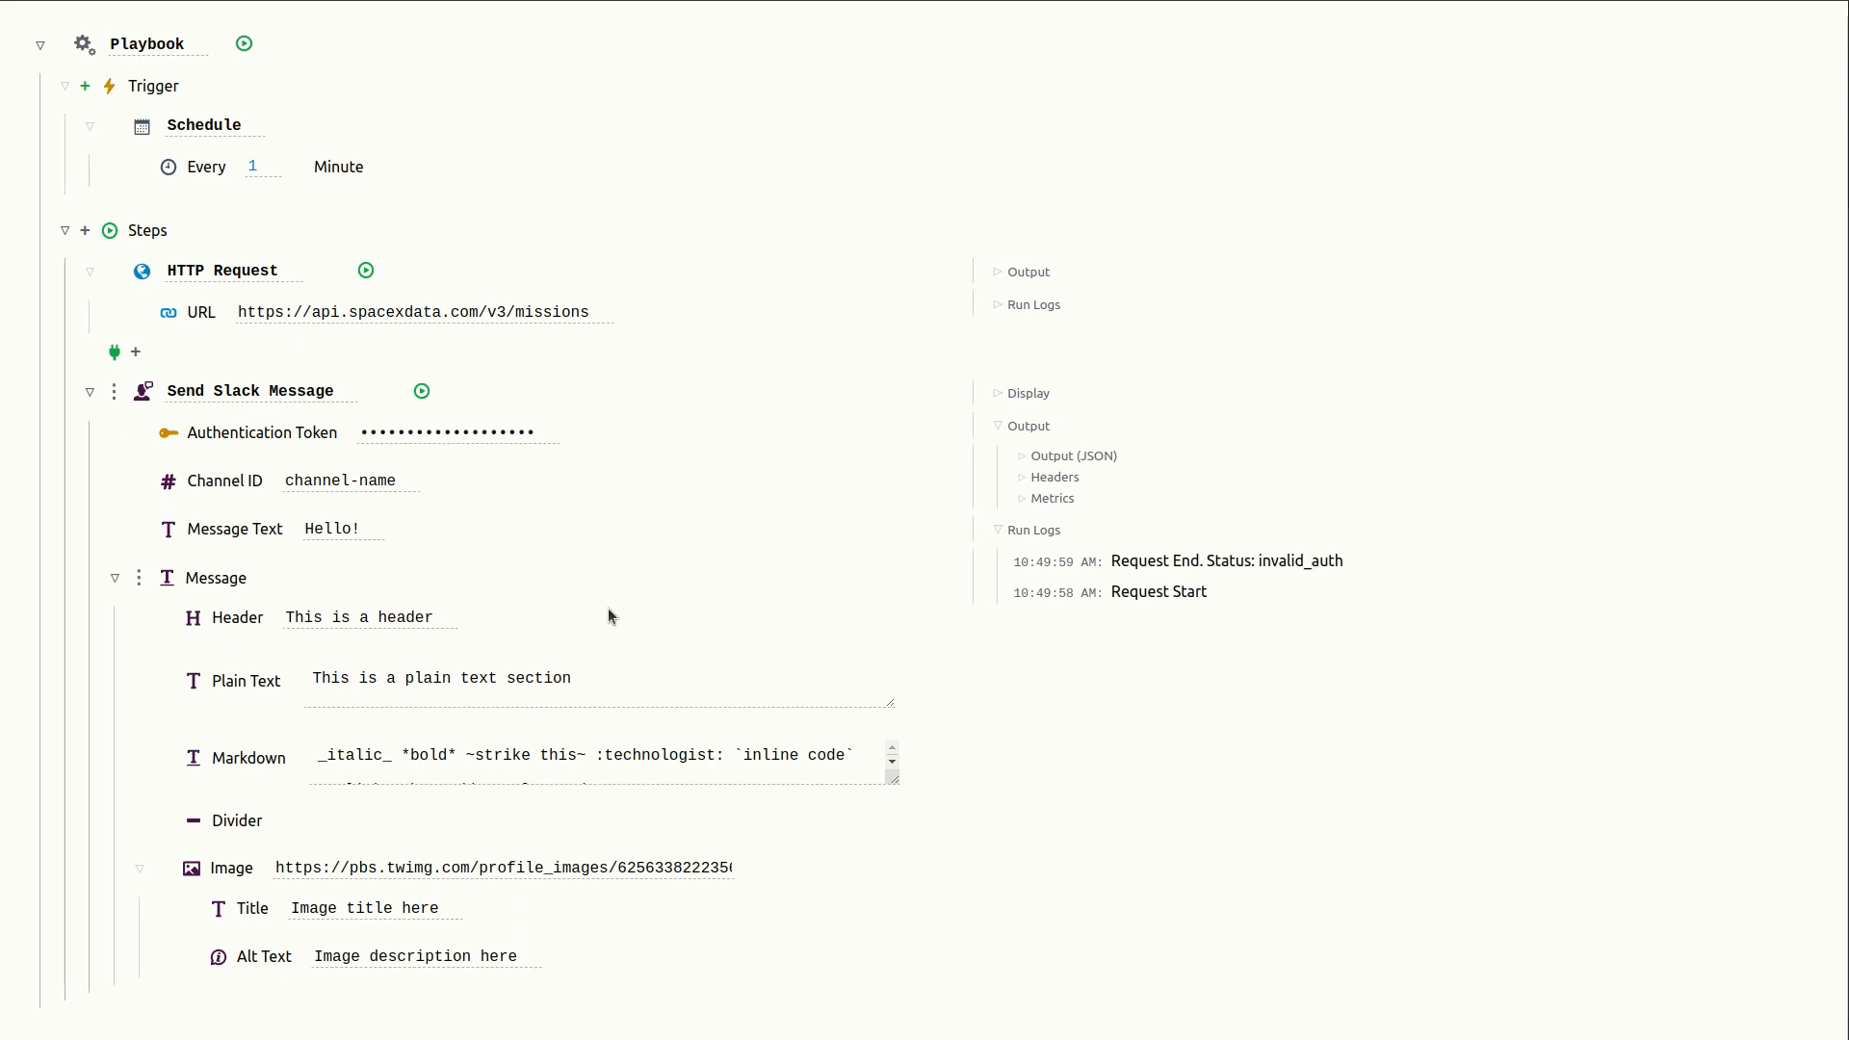
double_click(1325, 562)
left_click(1194, 556)
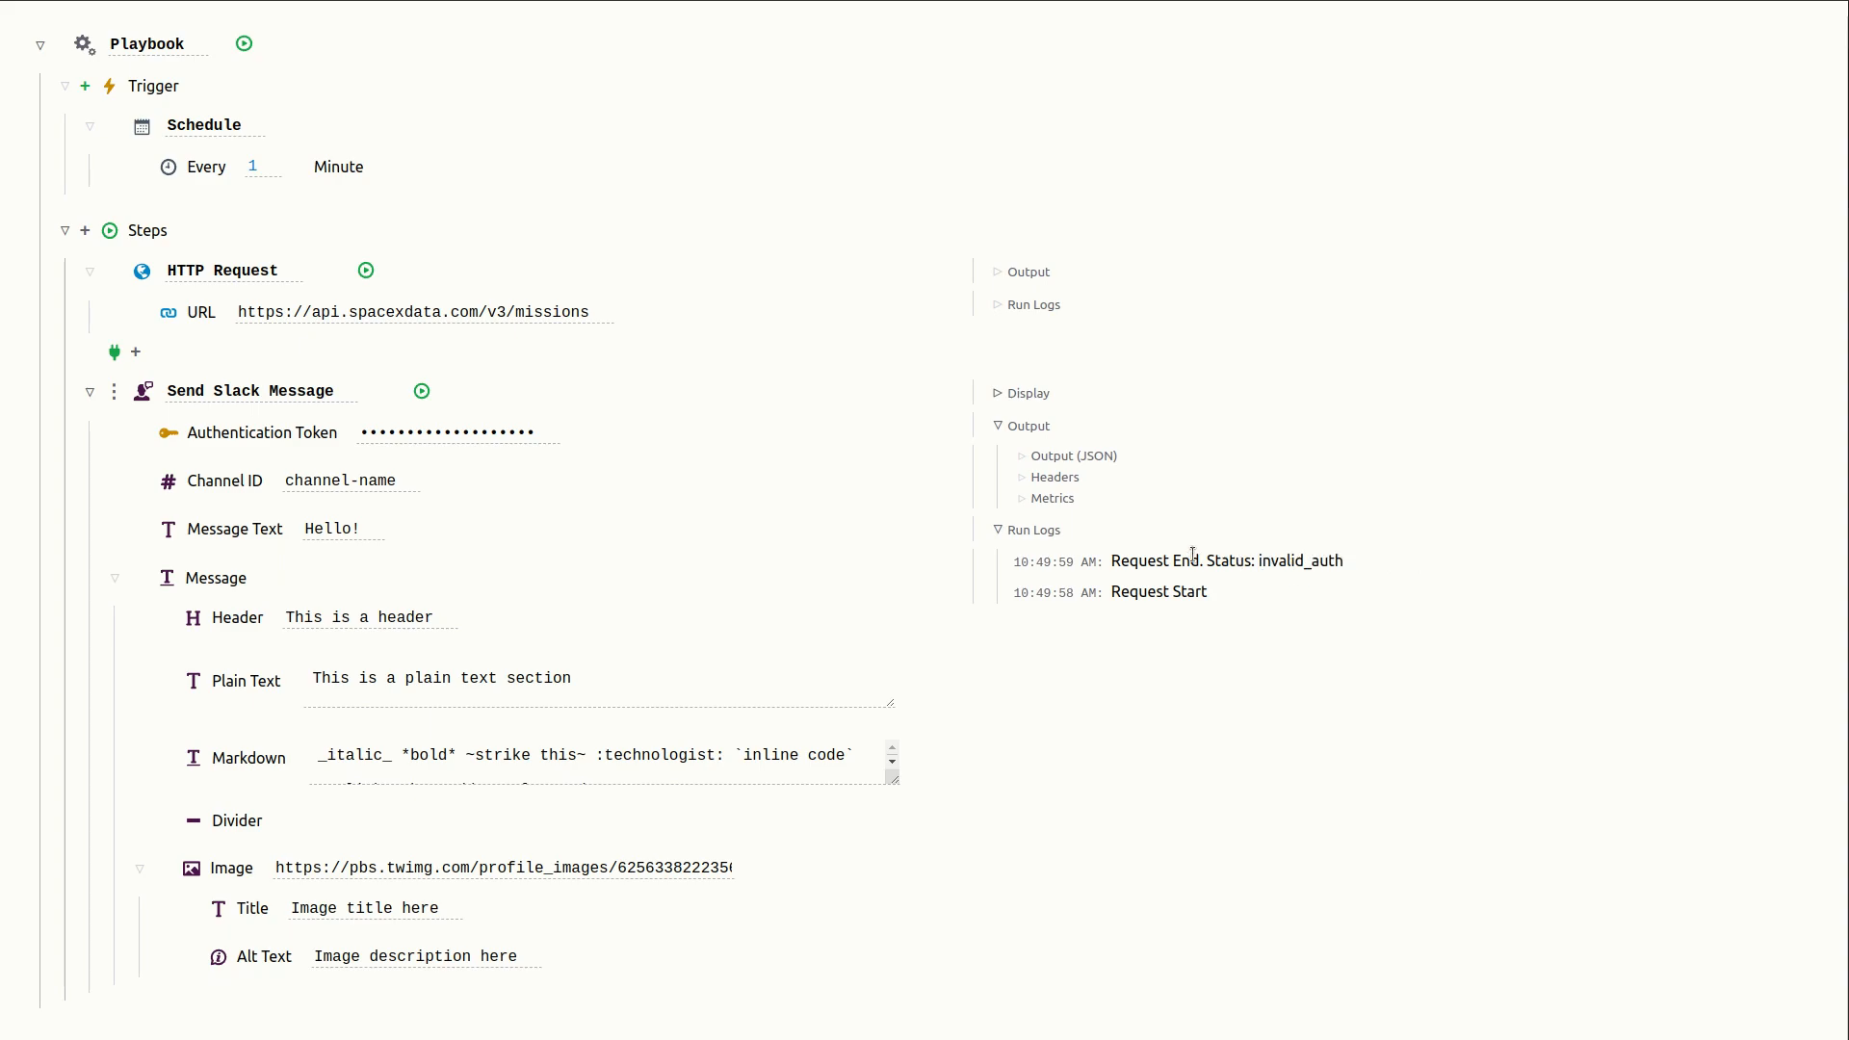
left_click(1025, 460)
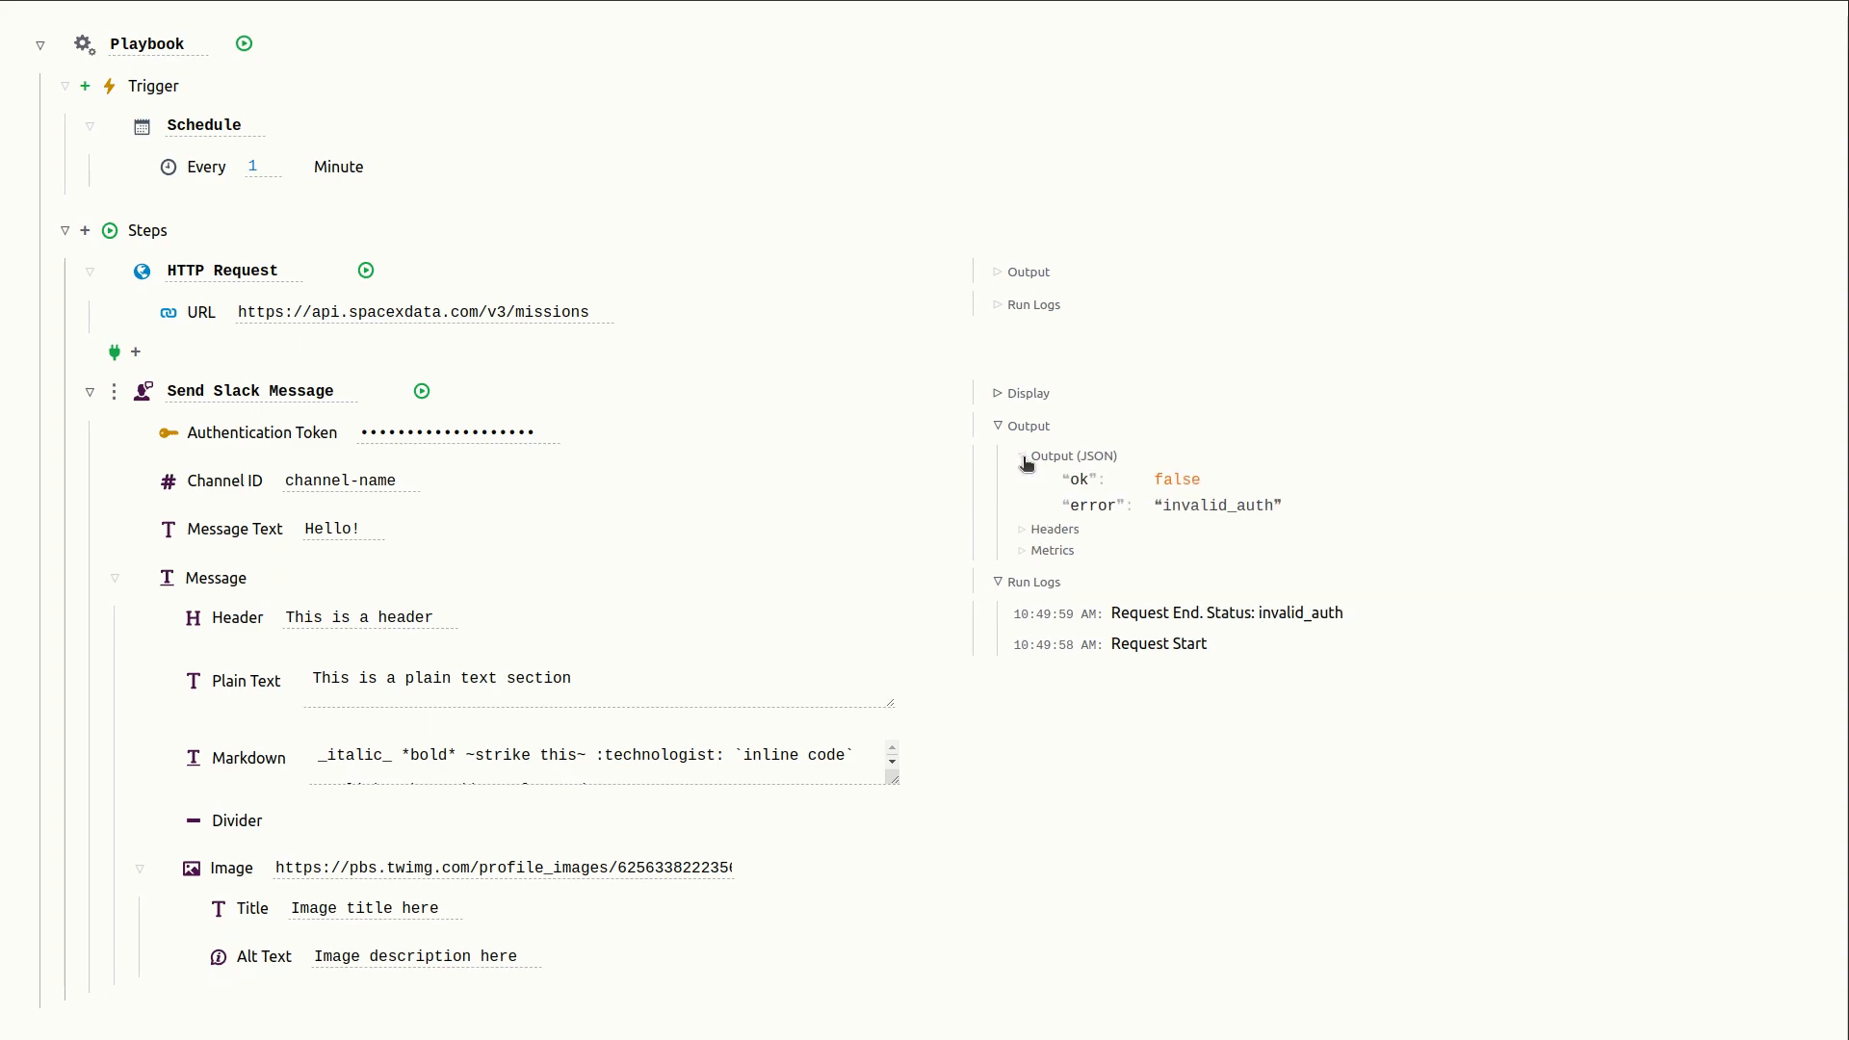
left_click(1025, 459)
- Paste the Slack bot token into the Authentication Token field and rerun the Slack message step
double_click(469, 429)
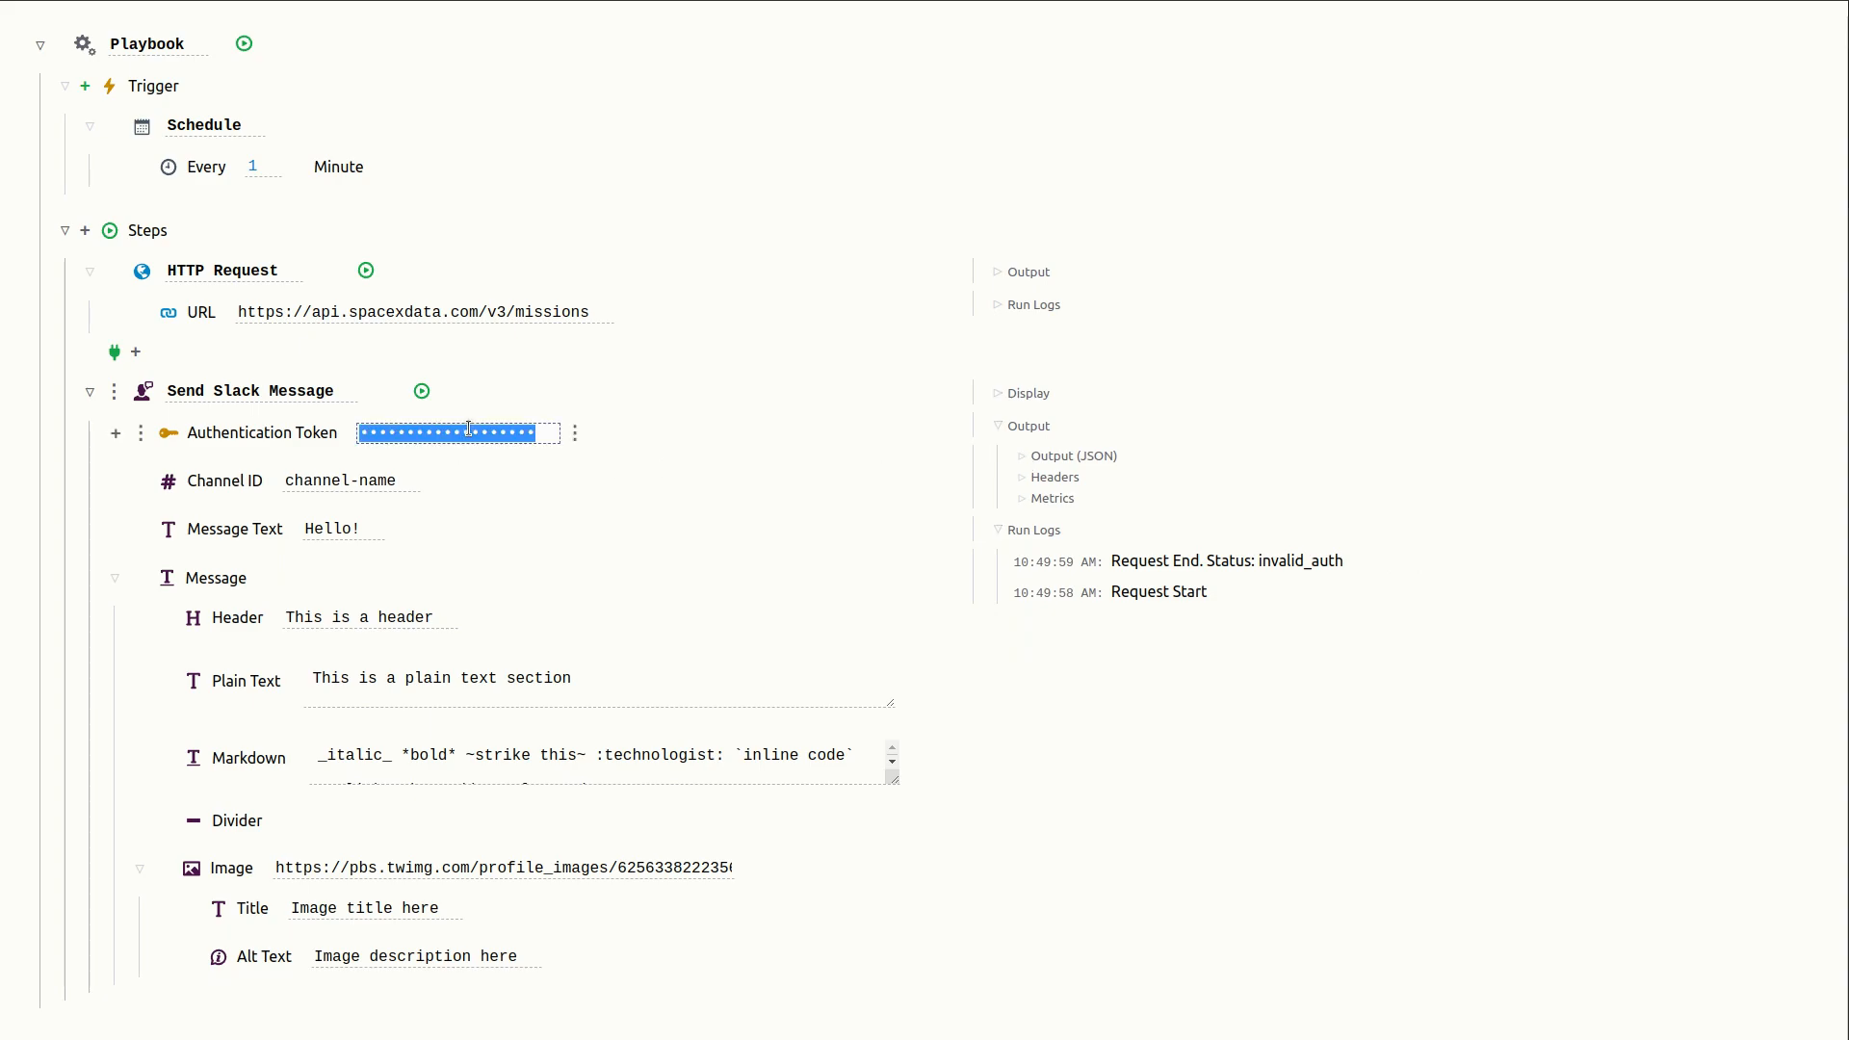
key("ctrl+v")
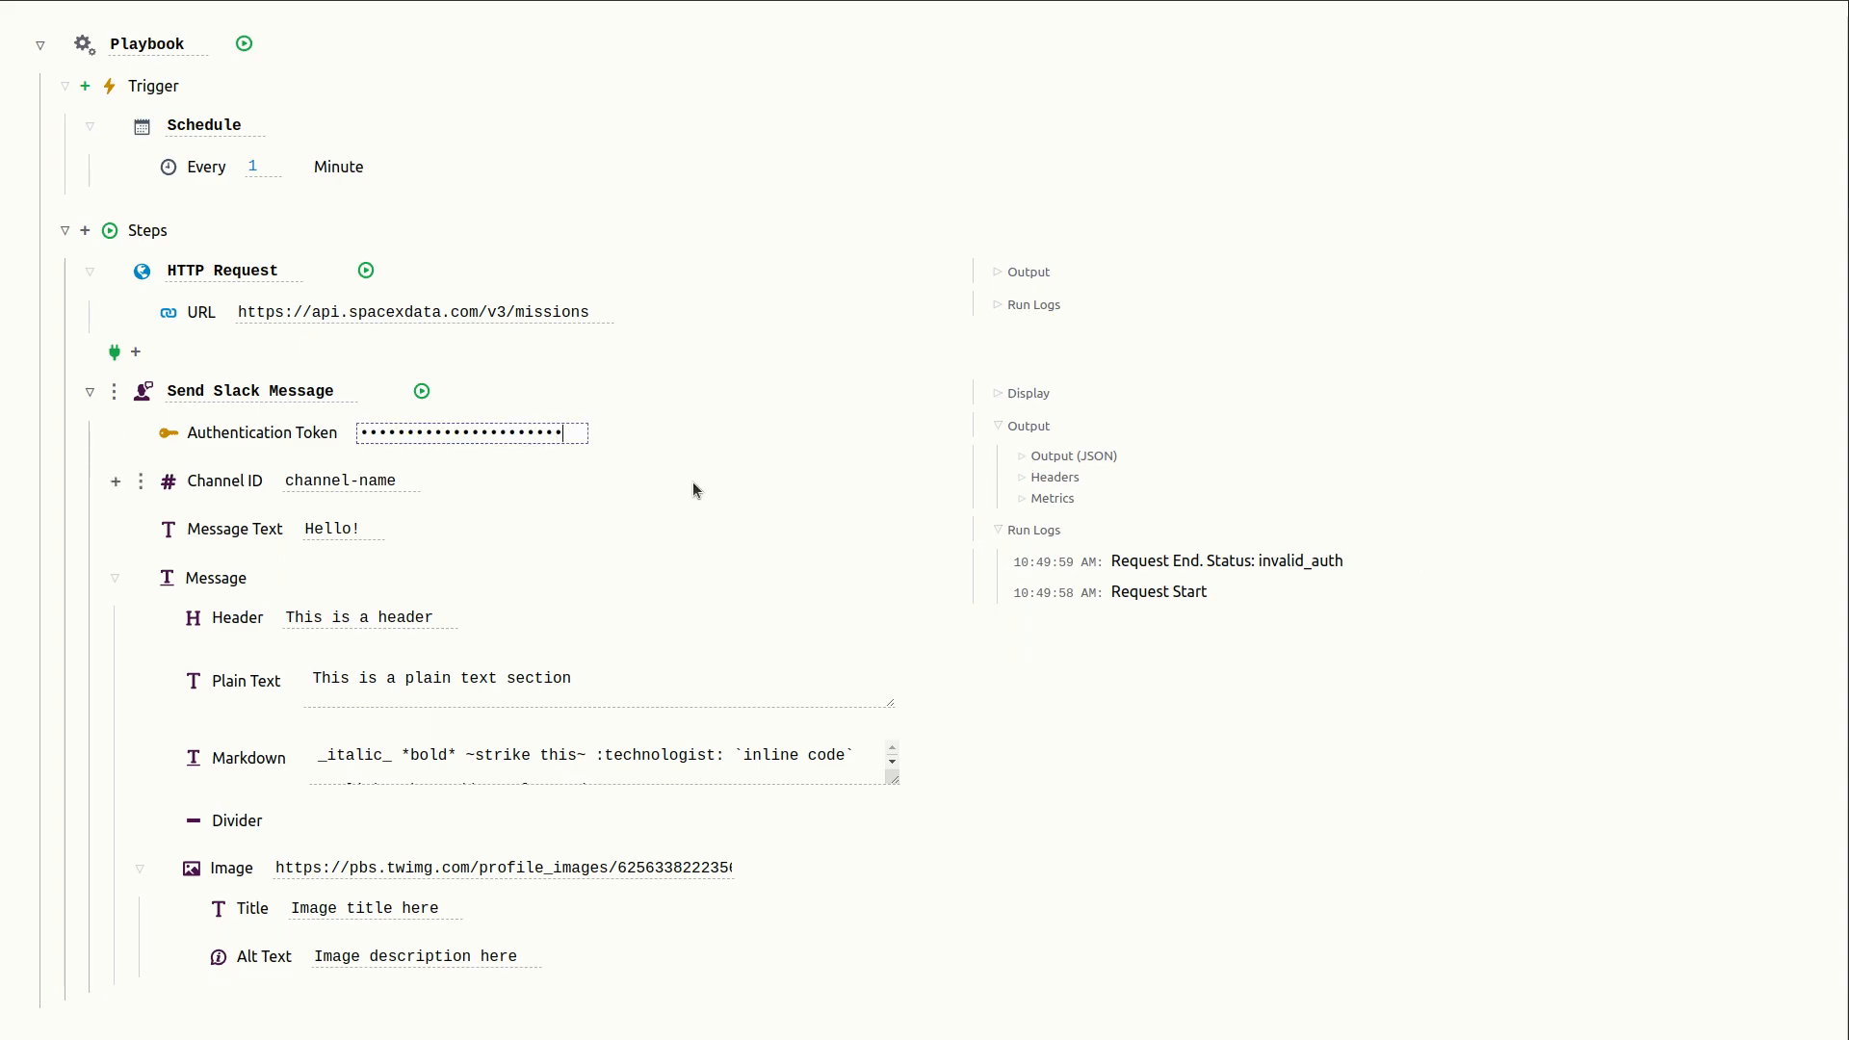
key("ctrl+v")
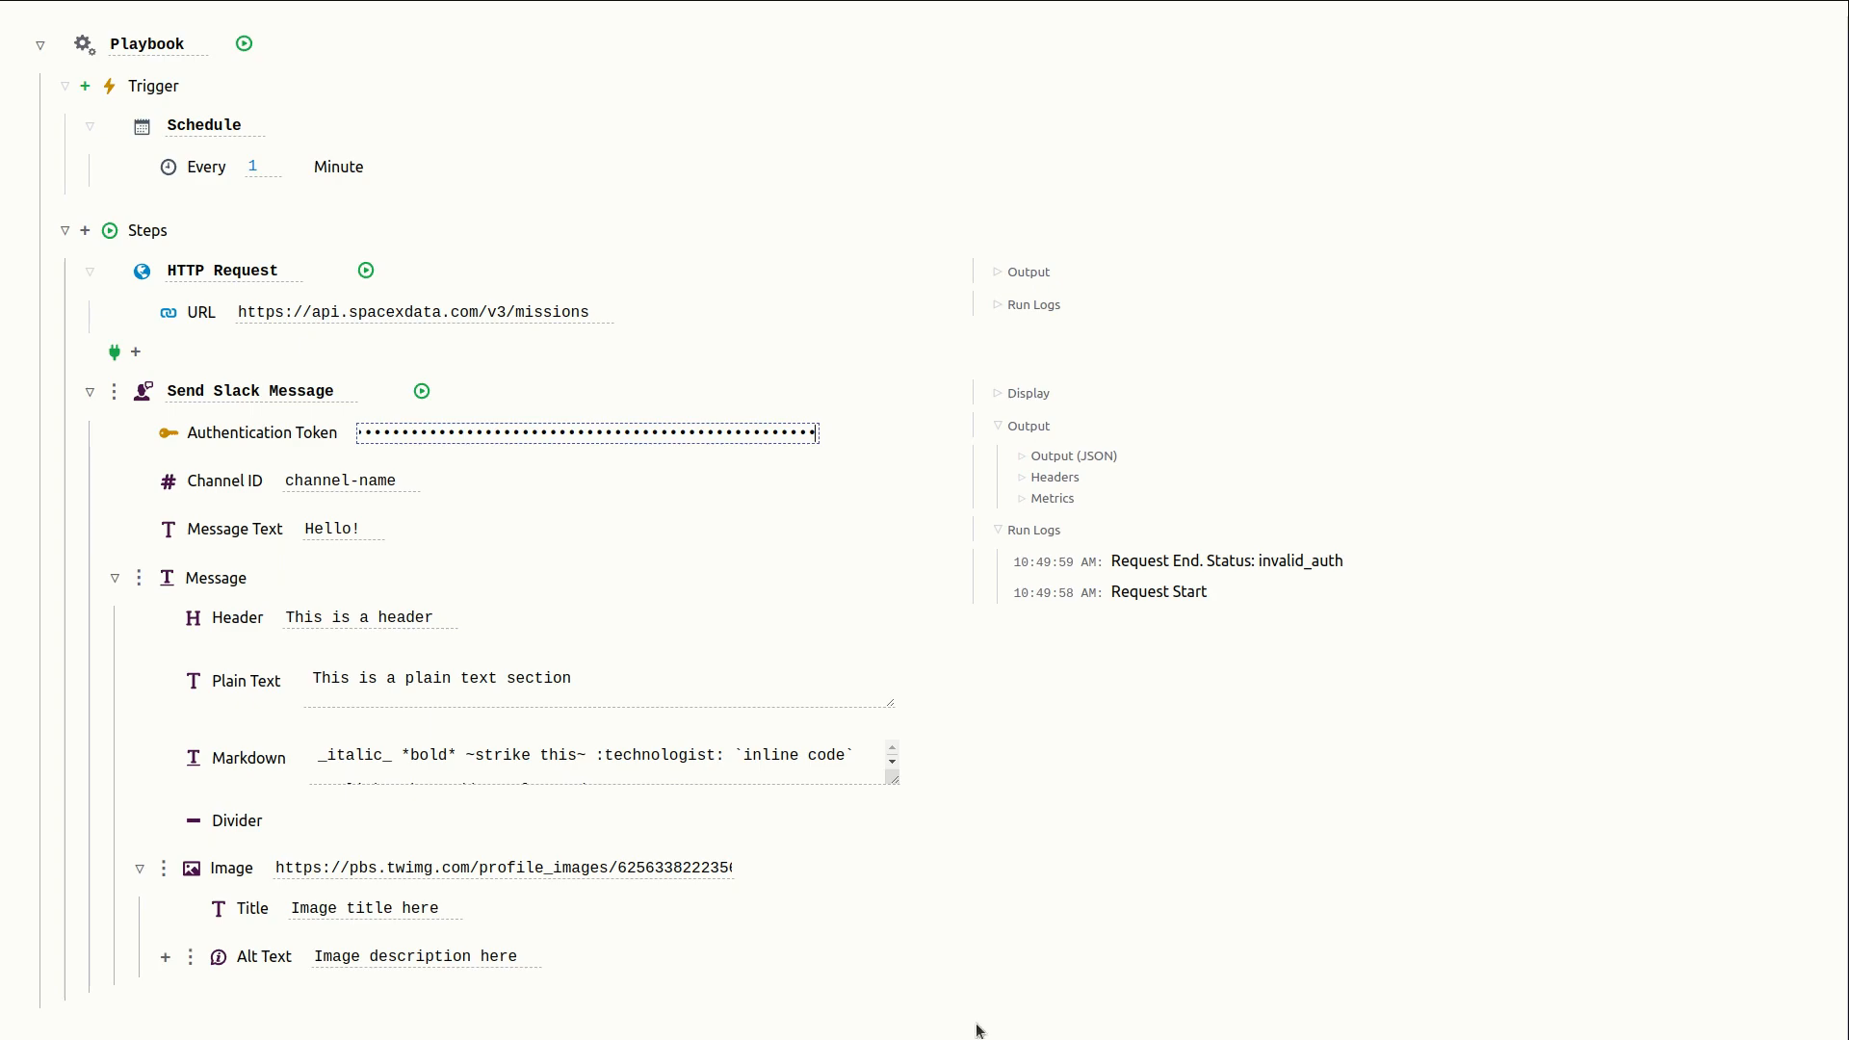
left_click(795, 515)
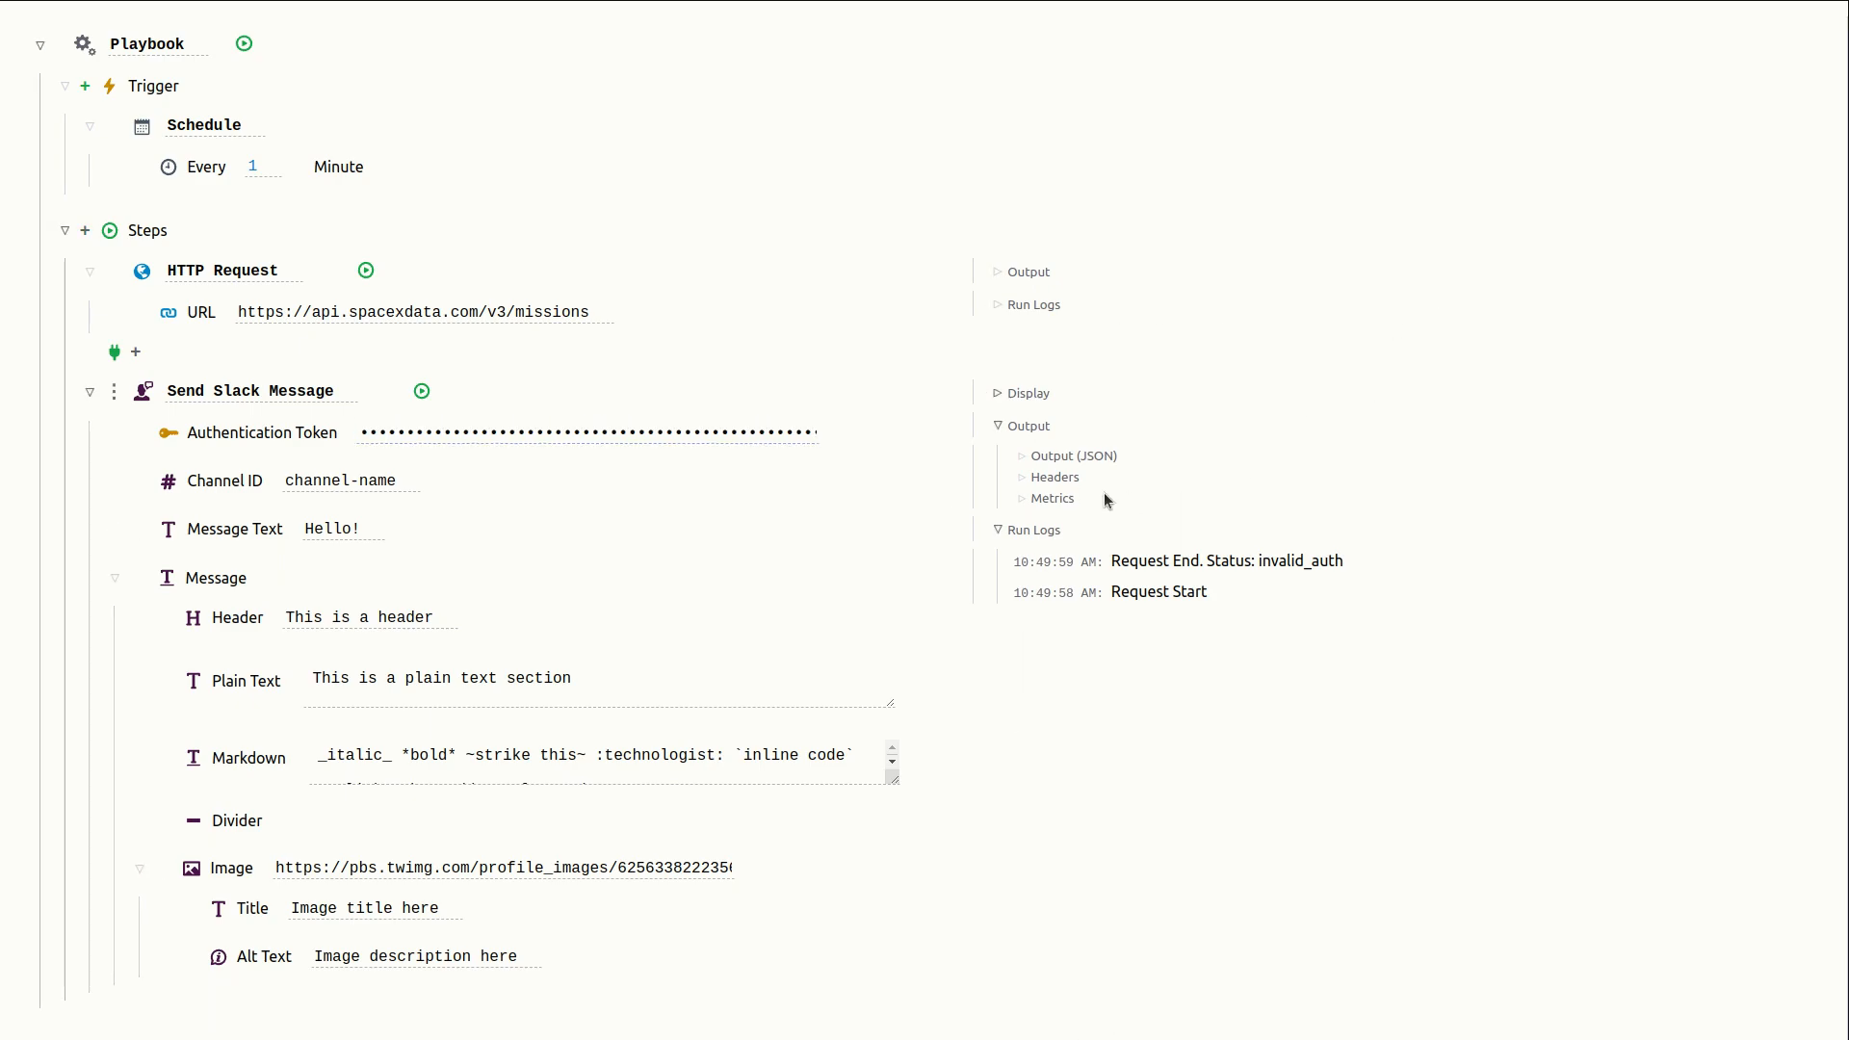
left_click(425, 395)
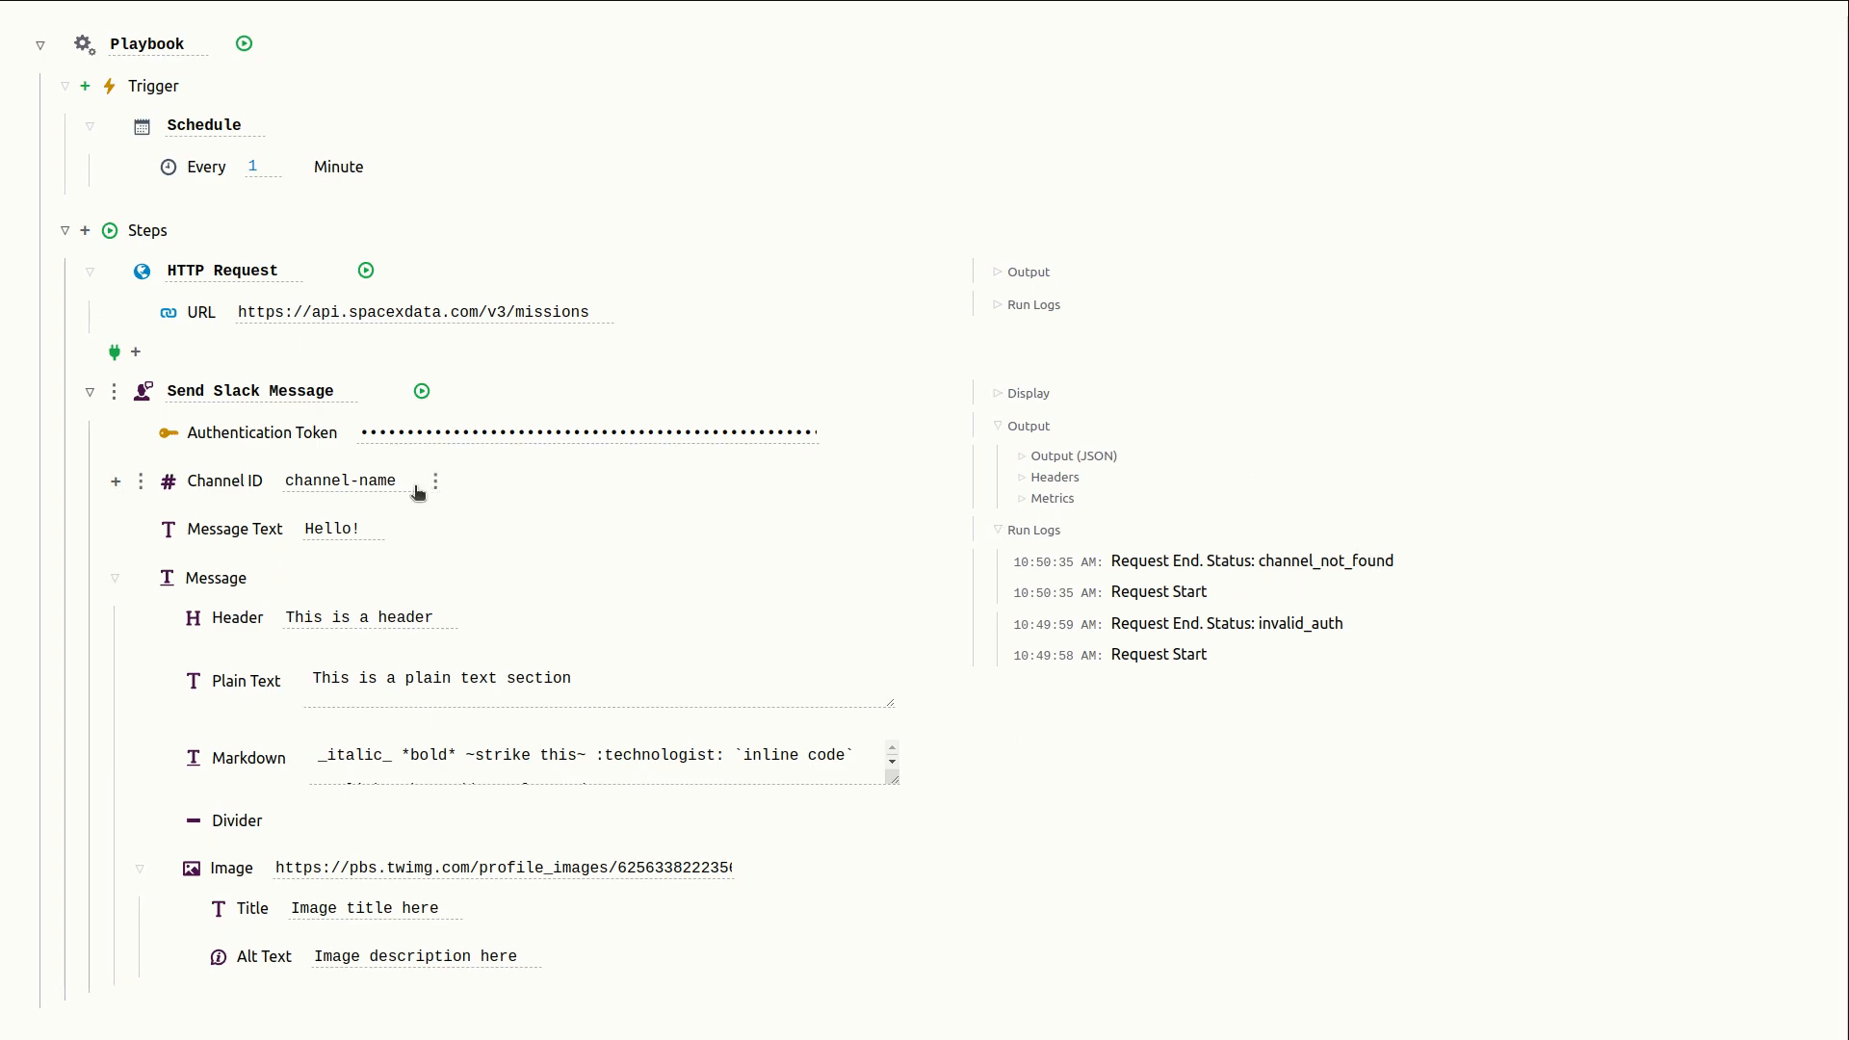
- Set the Channel ID of the Slack message step to general
left_click(348, 482)
triple_click(347, 481)
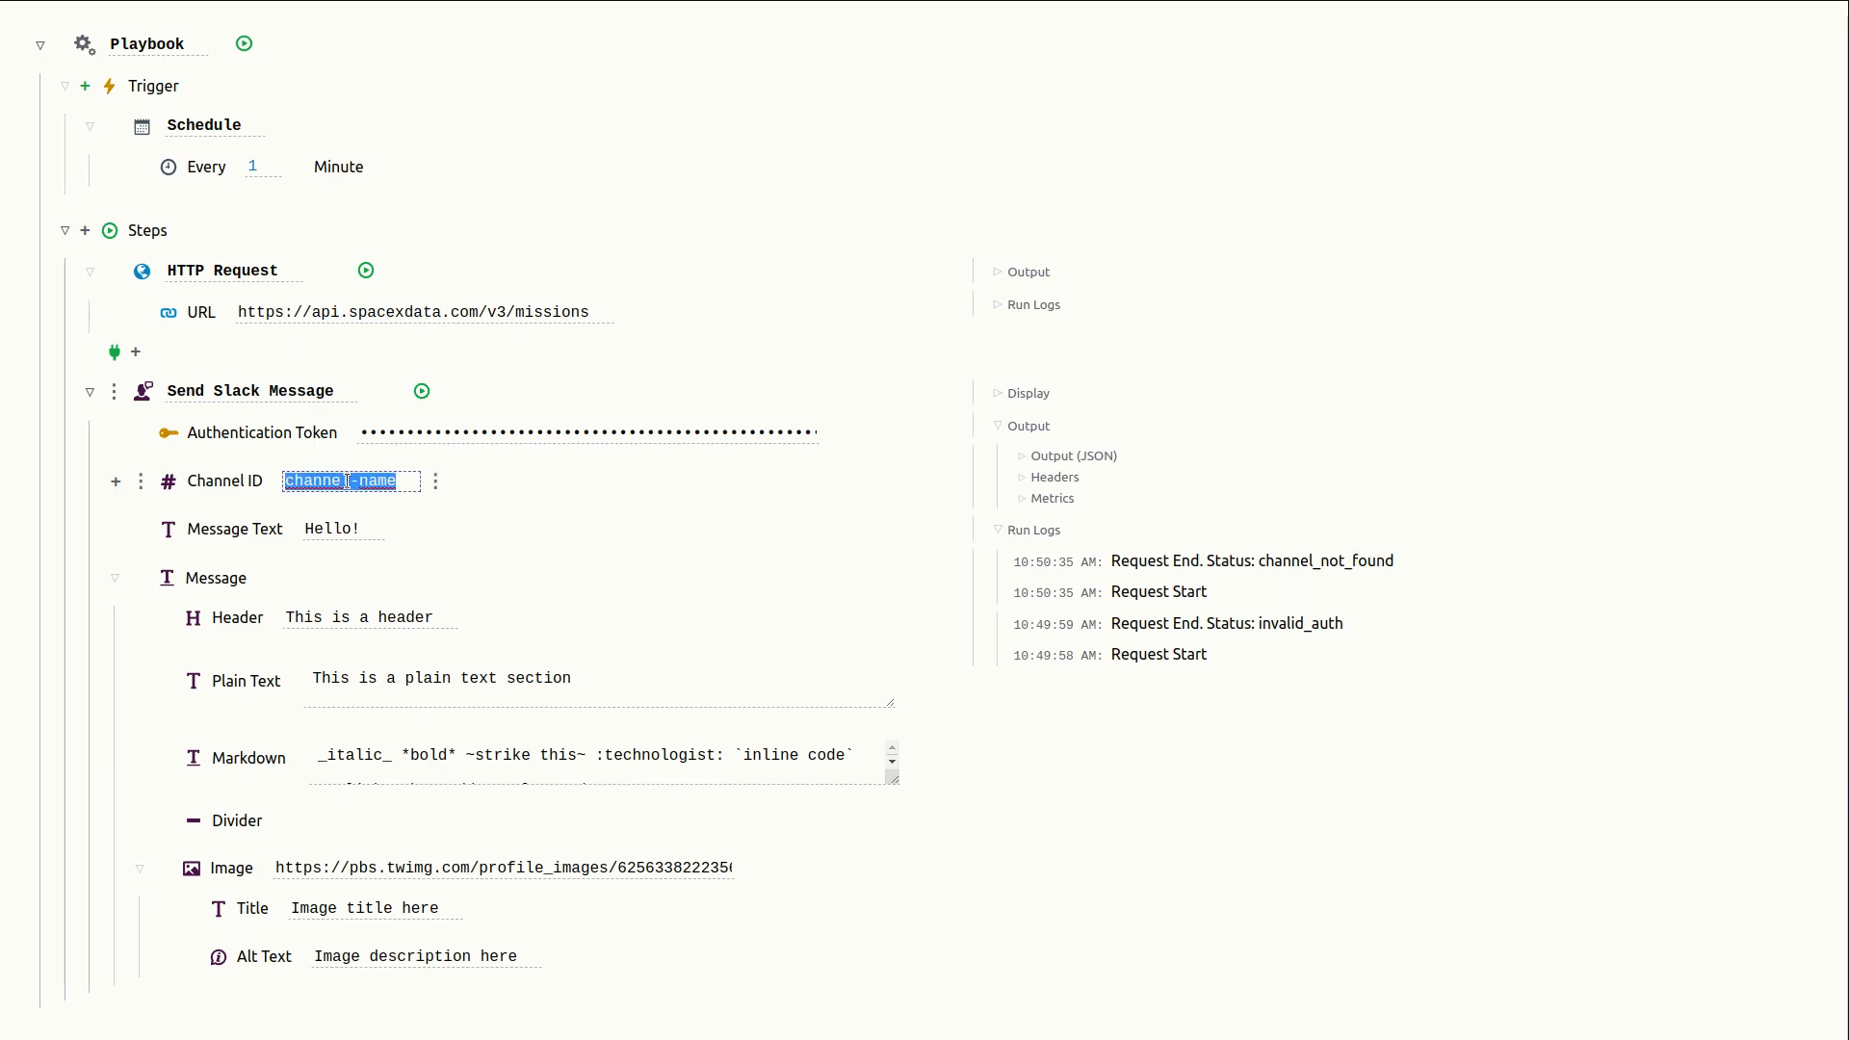
type("general")
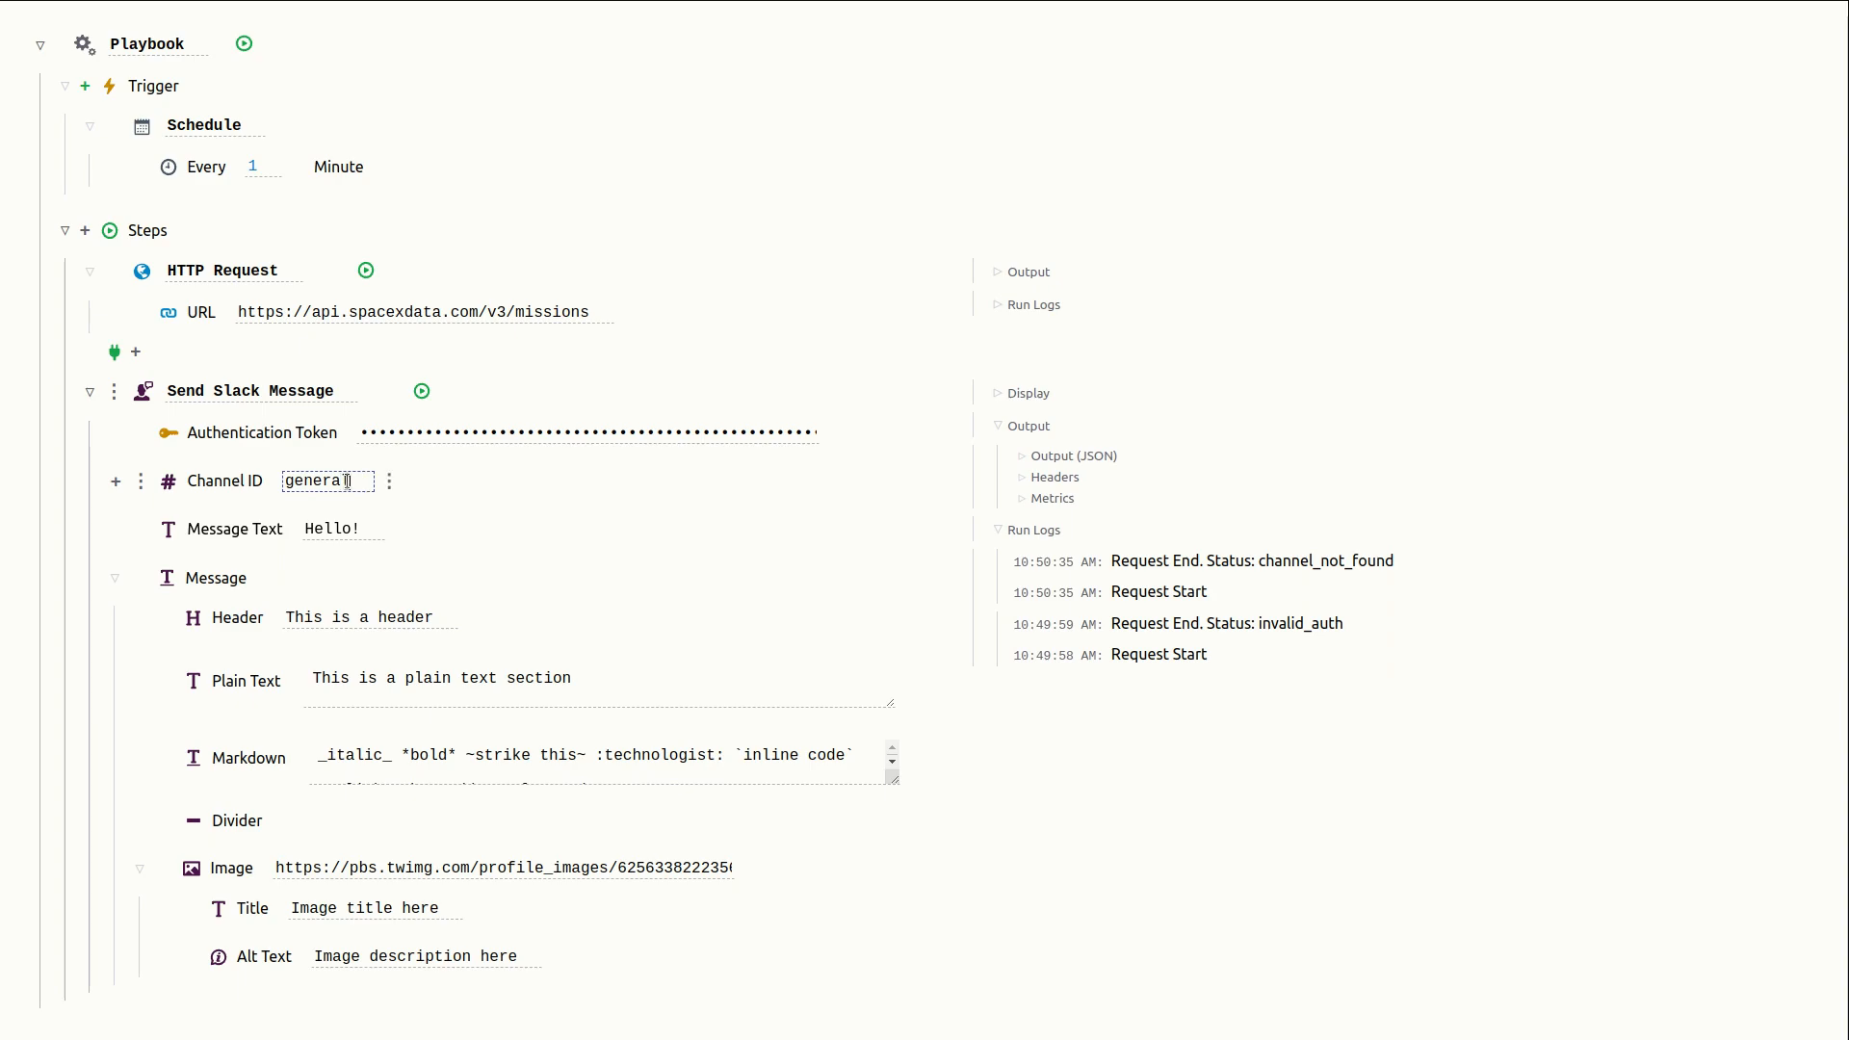
left_click(516, 506)
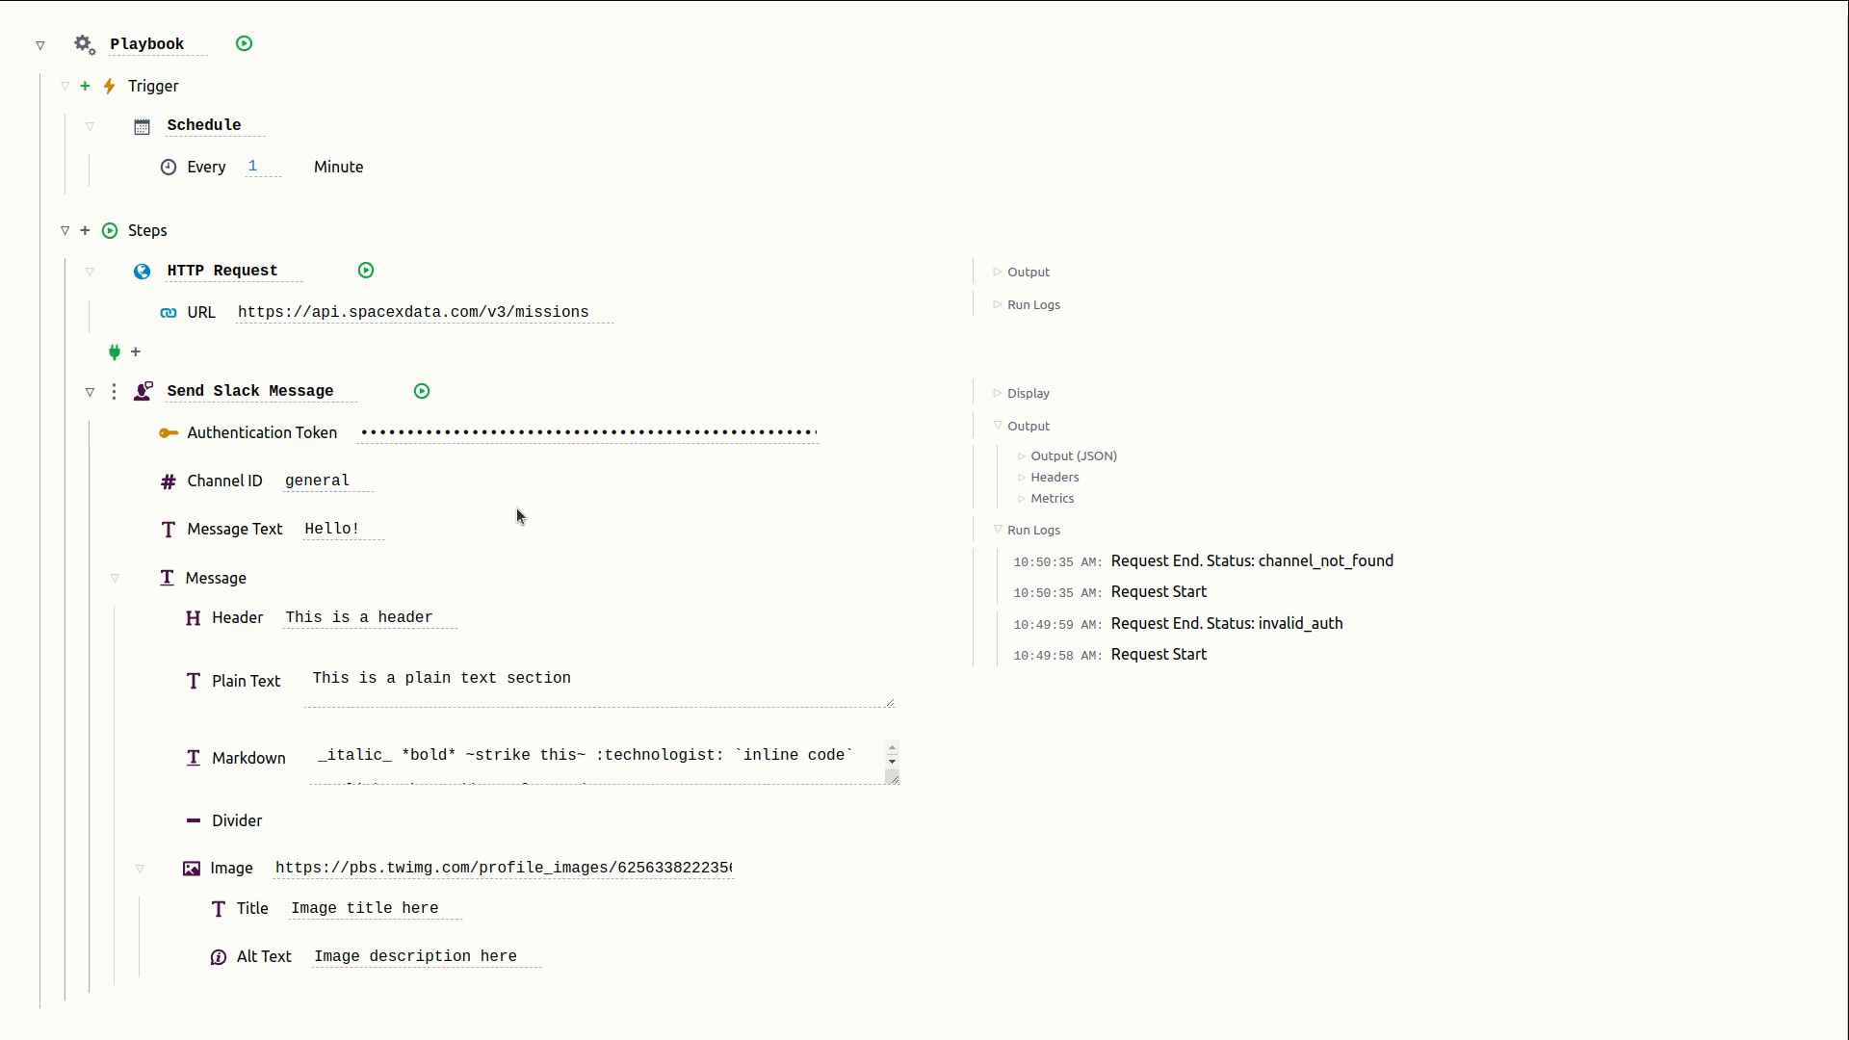
- Run the Slack message step and check the posted message in the Slack general channel
left_click(422, 391)
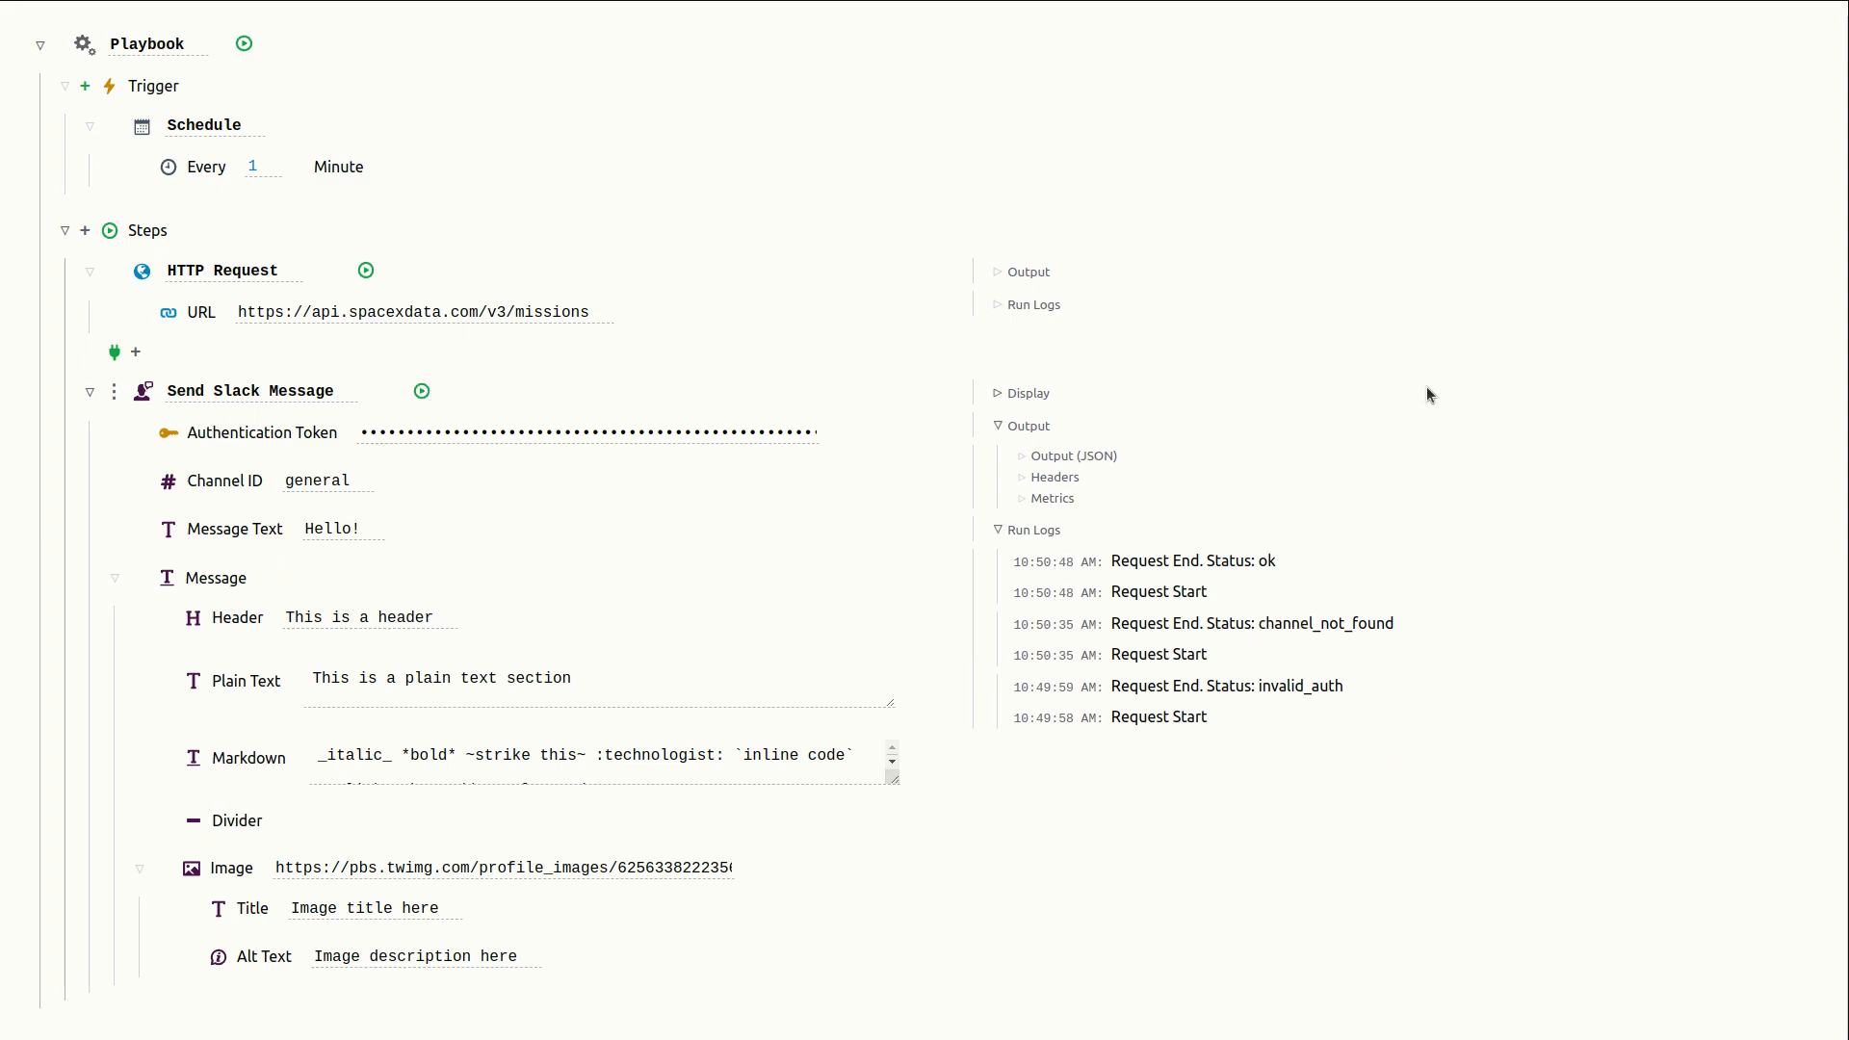
key("alt+Tab")
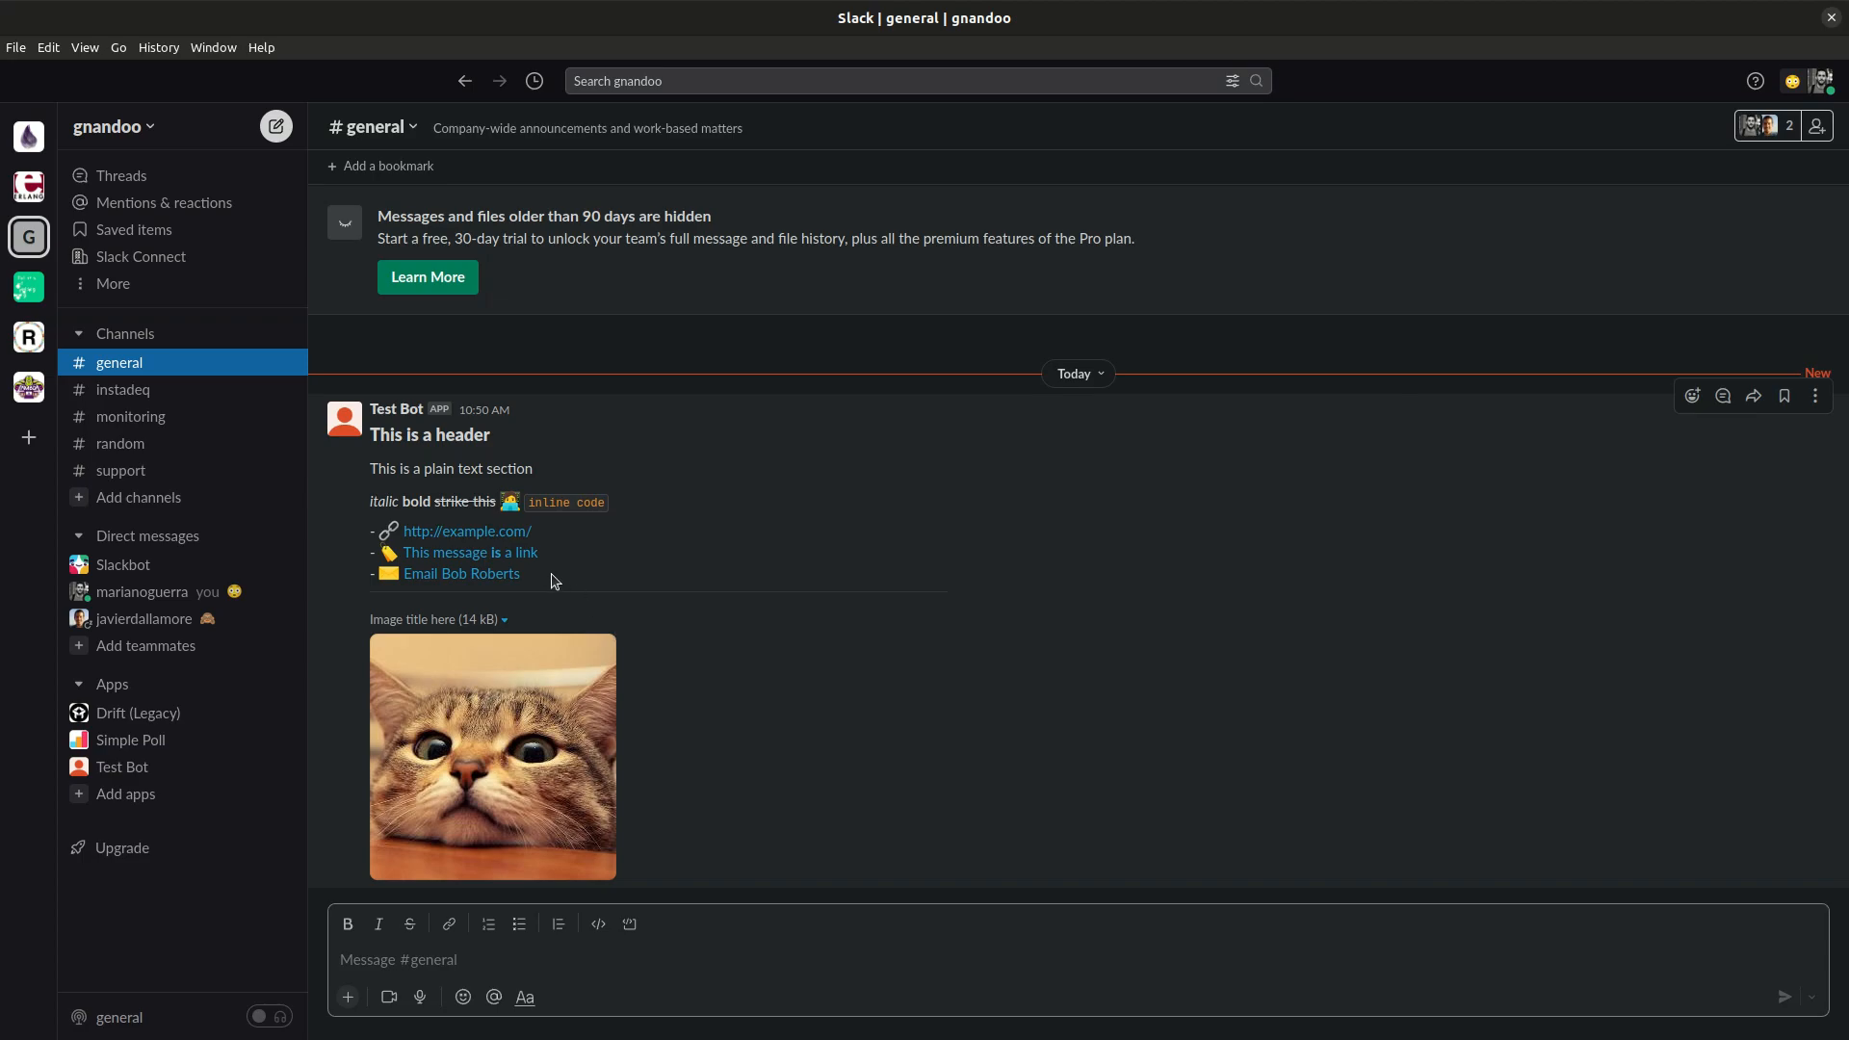
key("alt+Tab")
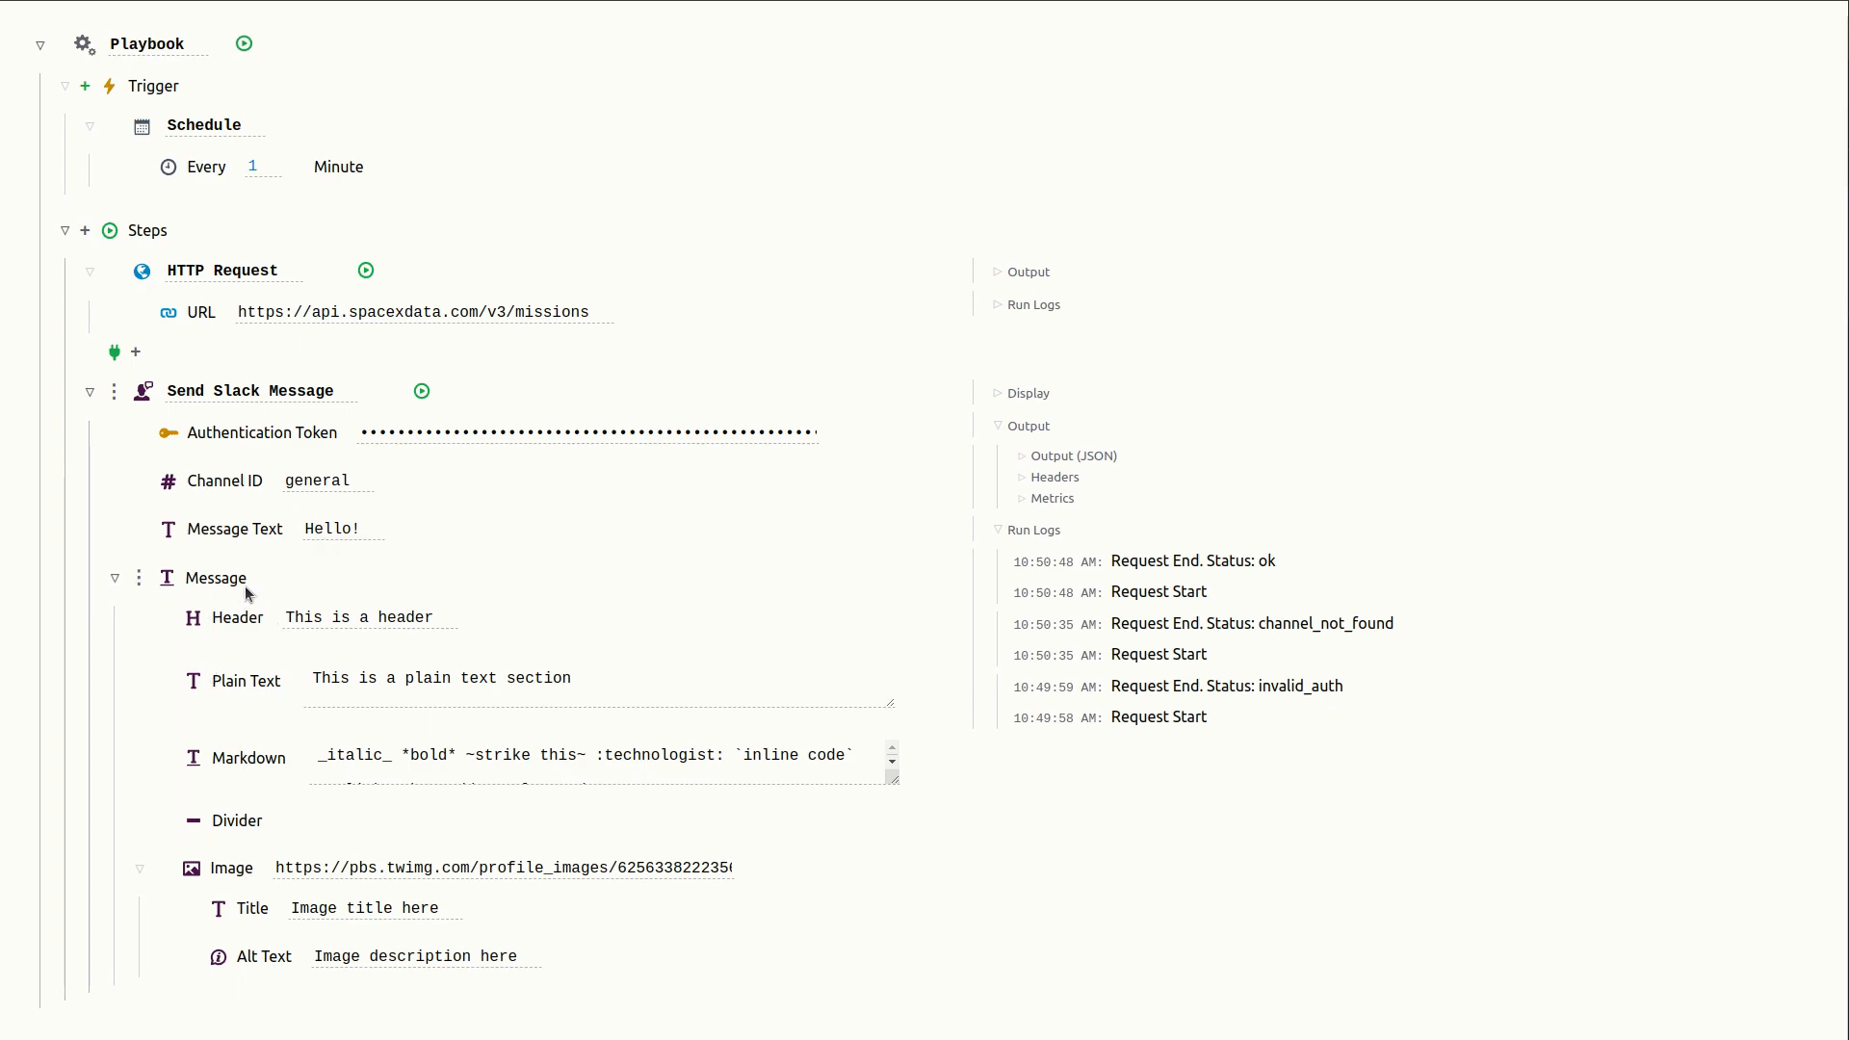
- Change the message header text to Hello!!! and open the display preview
left_click(365, 616)
key("ctrl+a")
type("Hello")
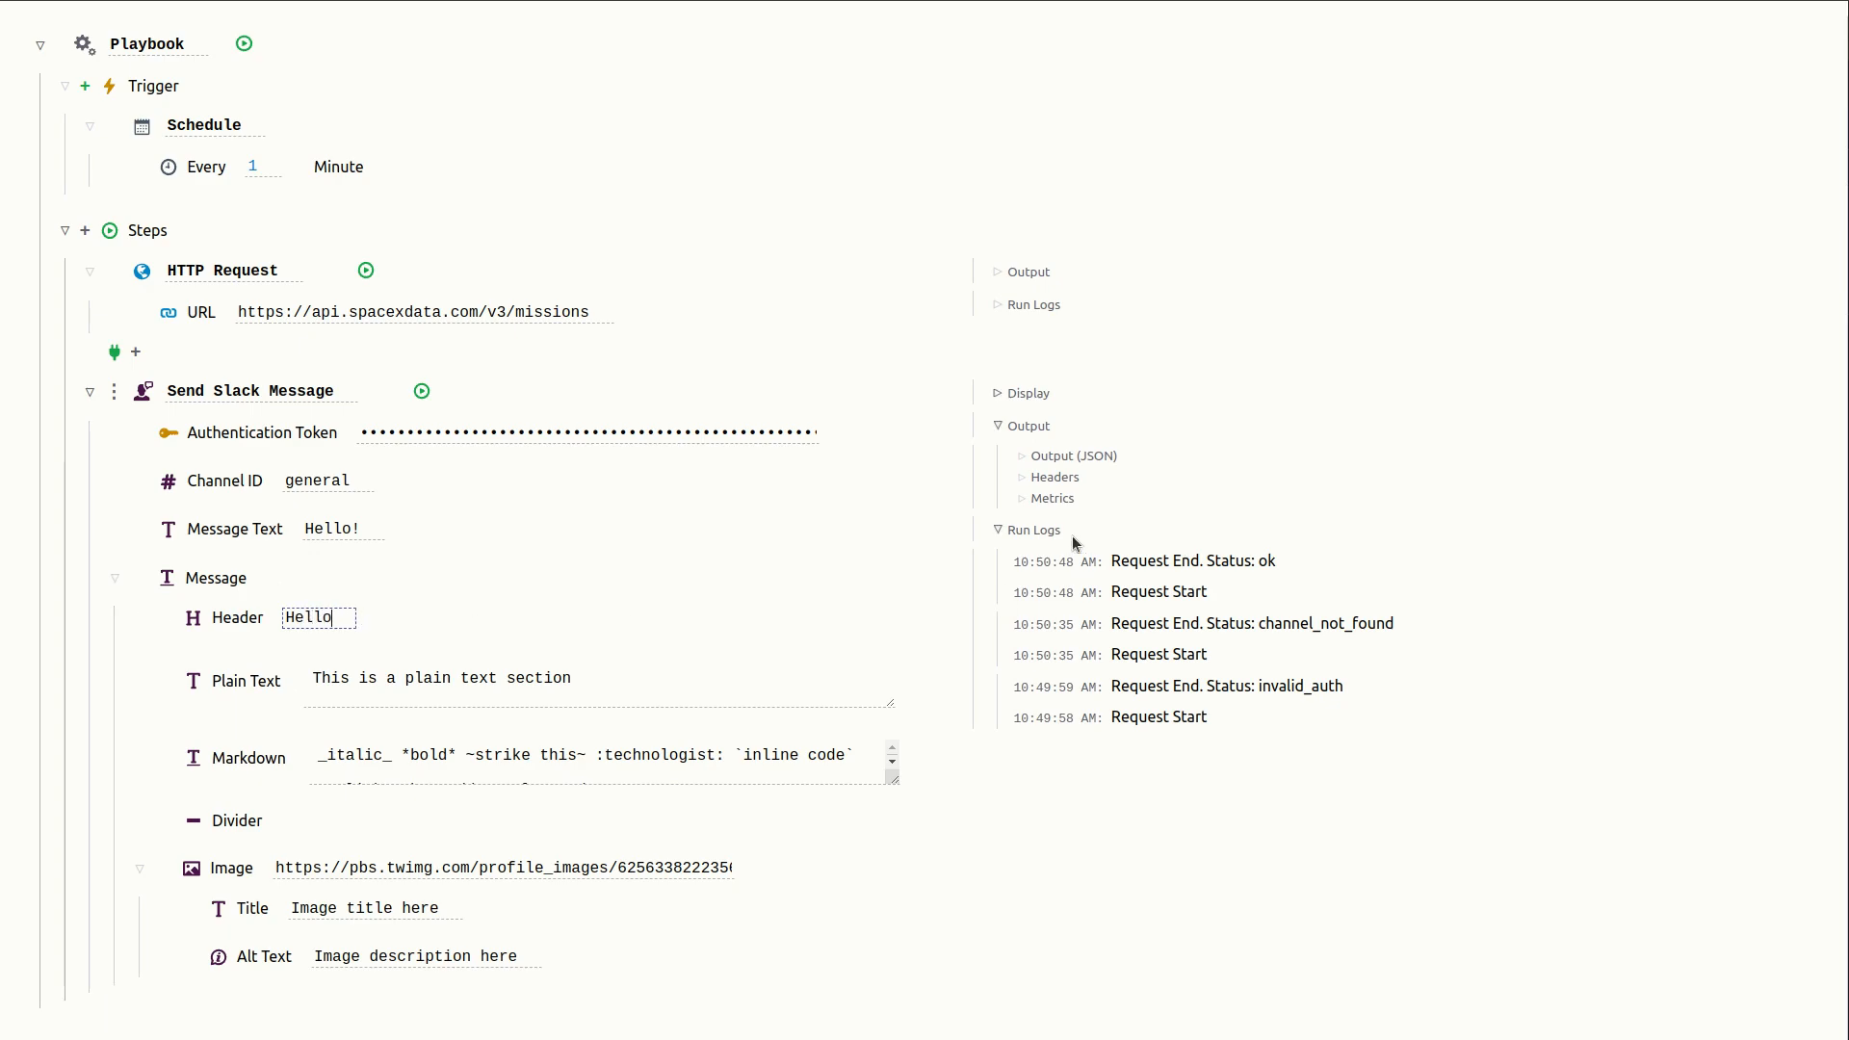
left_click(1001, 393)
left_click(341, 614)
type("!!!")
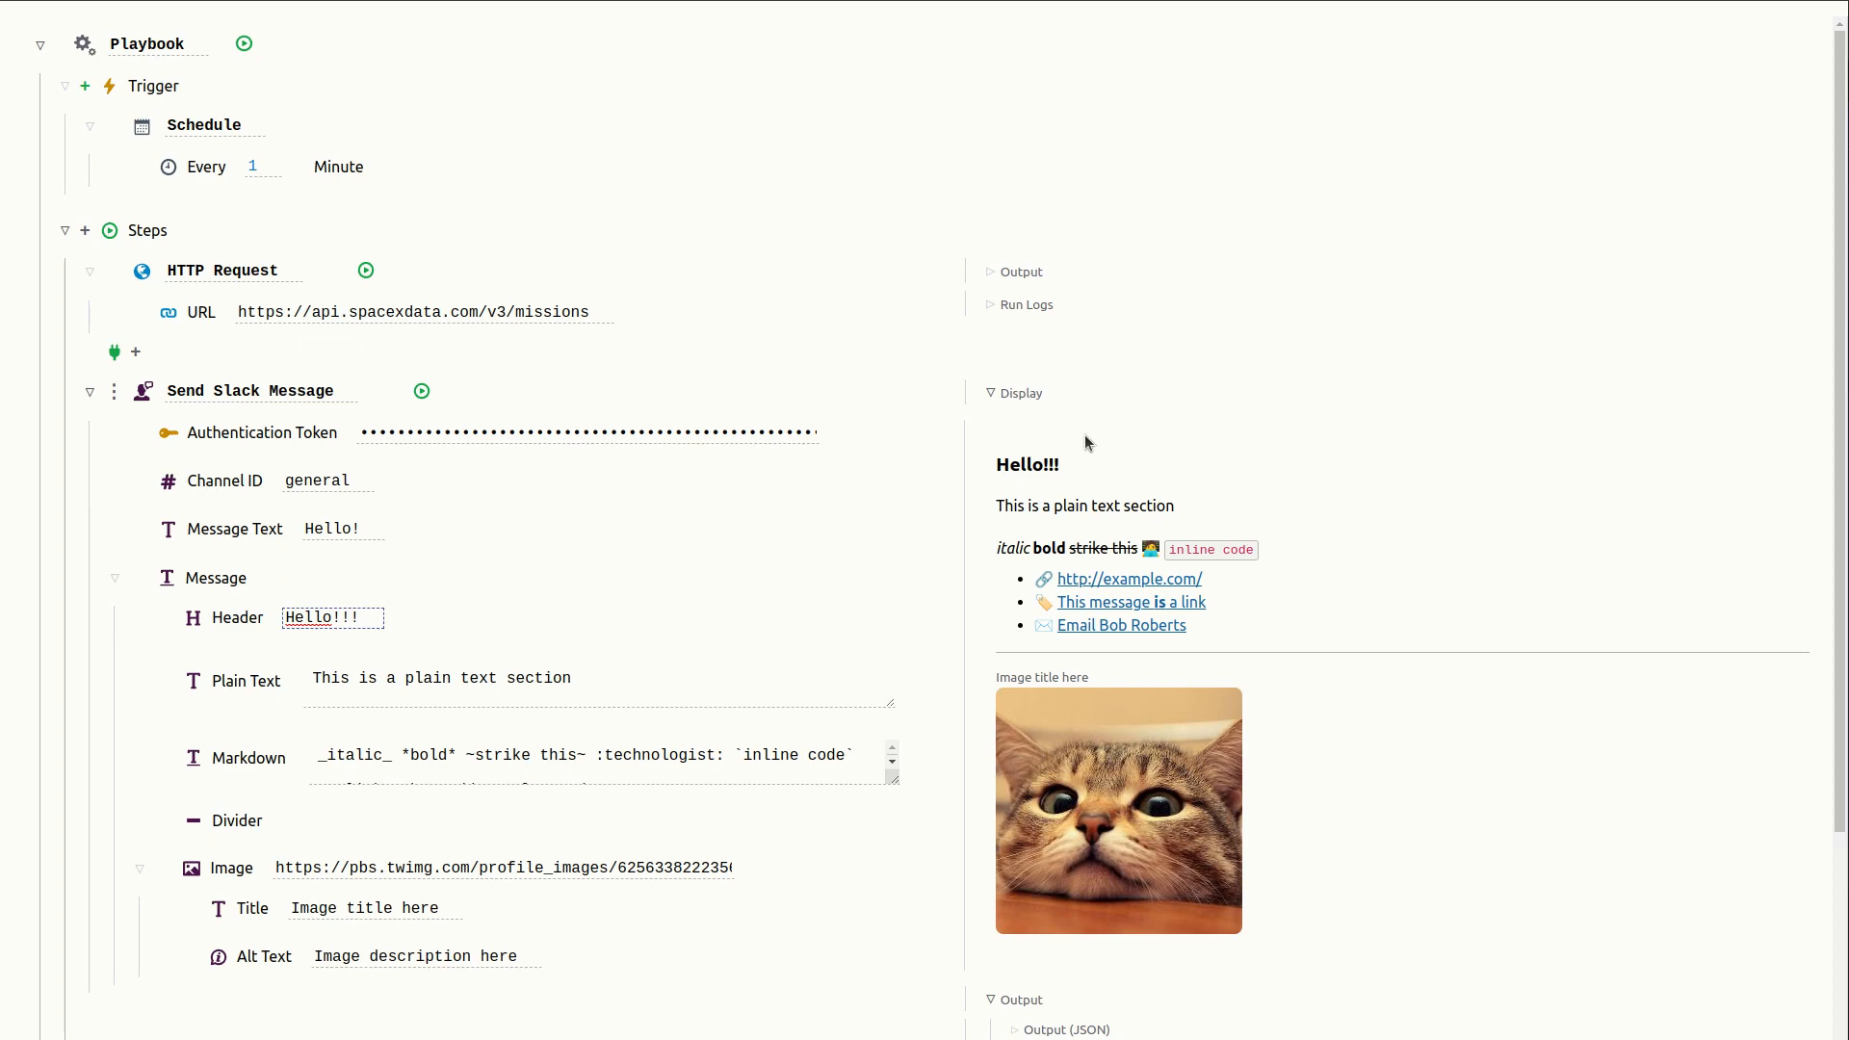
- Run the Send Slack Message step again with the new header
scroll(846, 441, "down", 2)
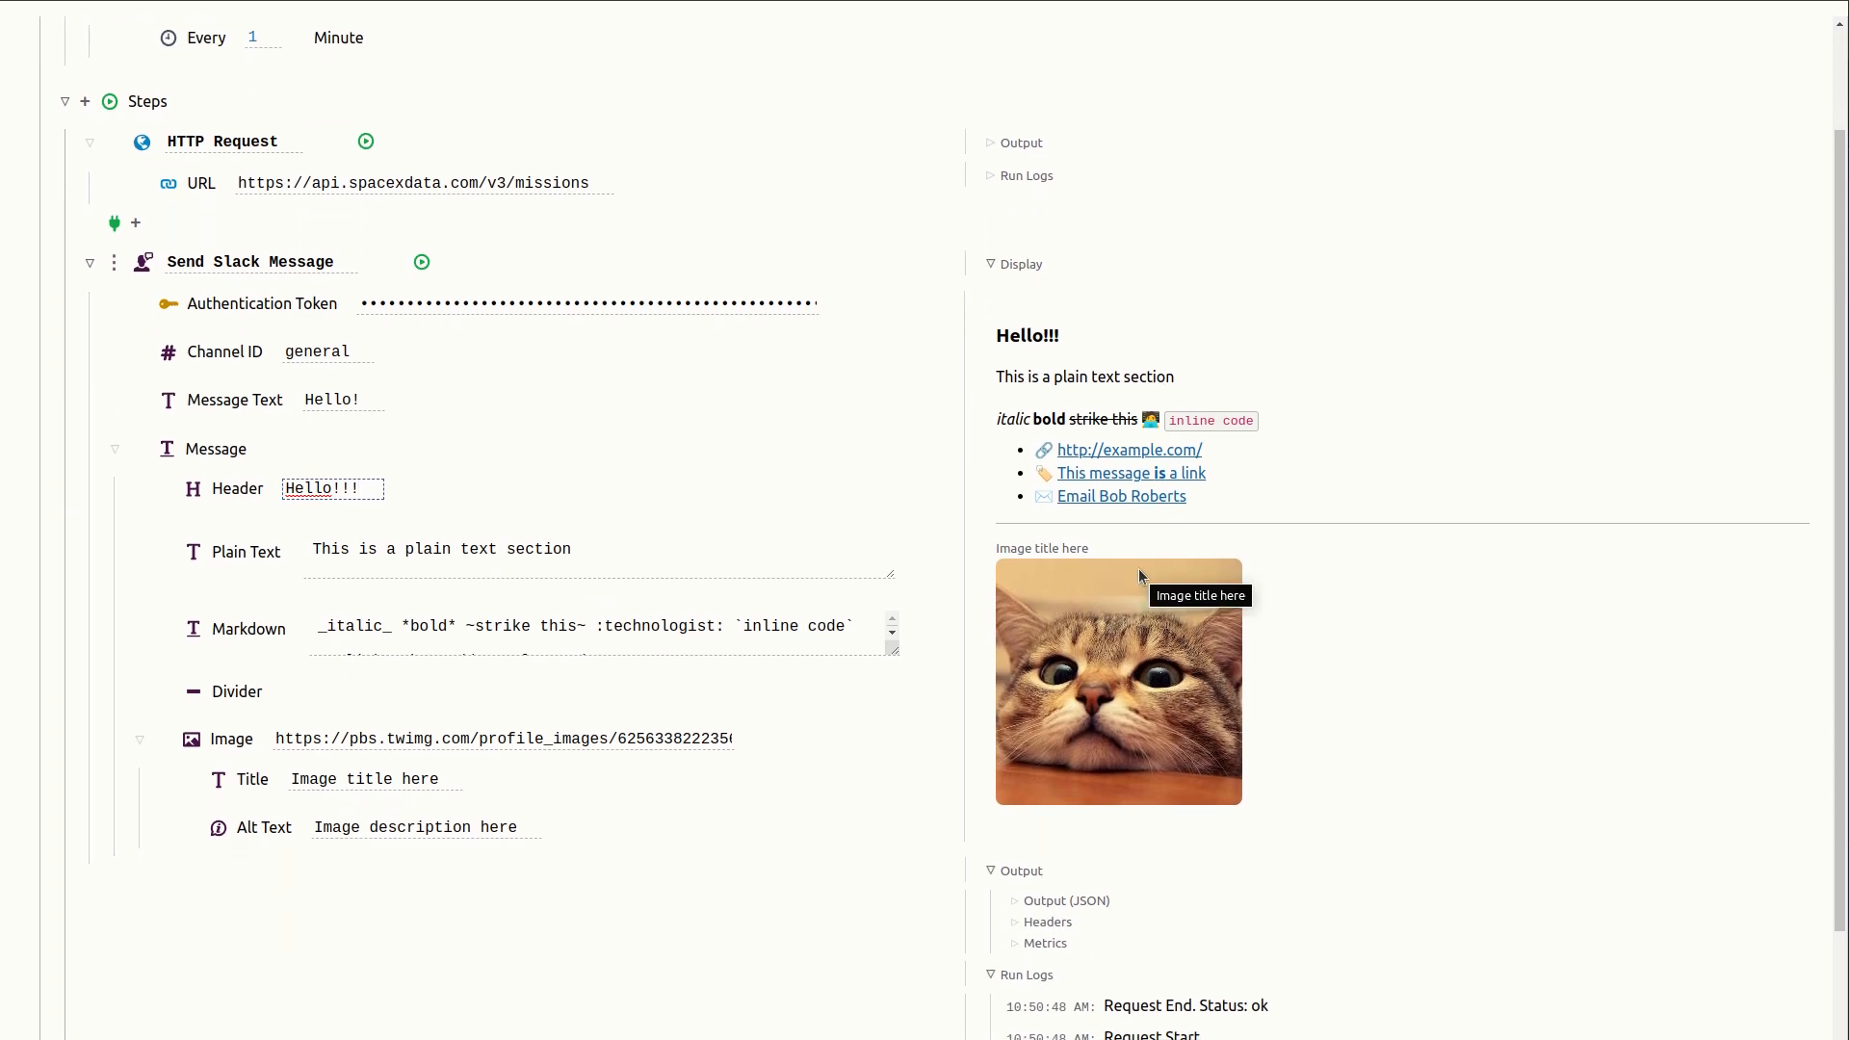
left_click(422, 262)
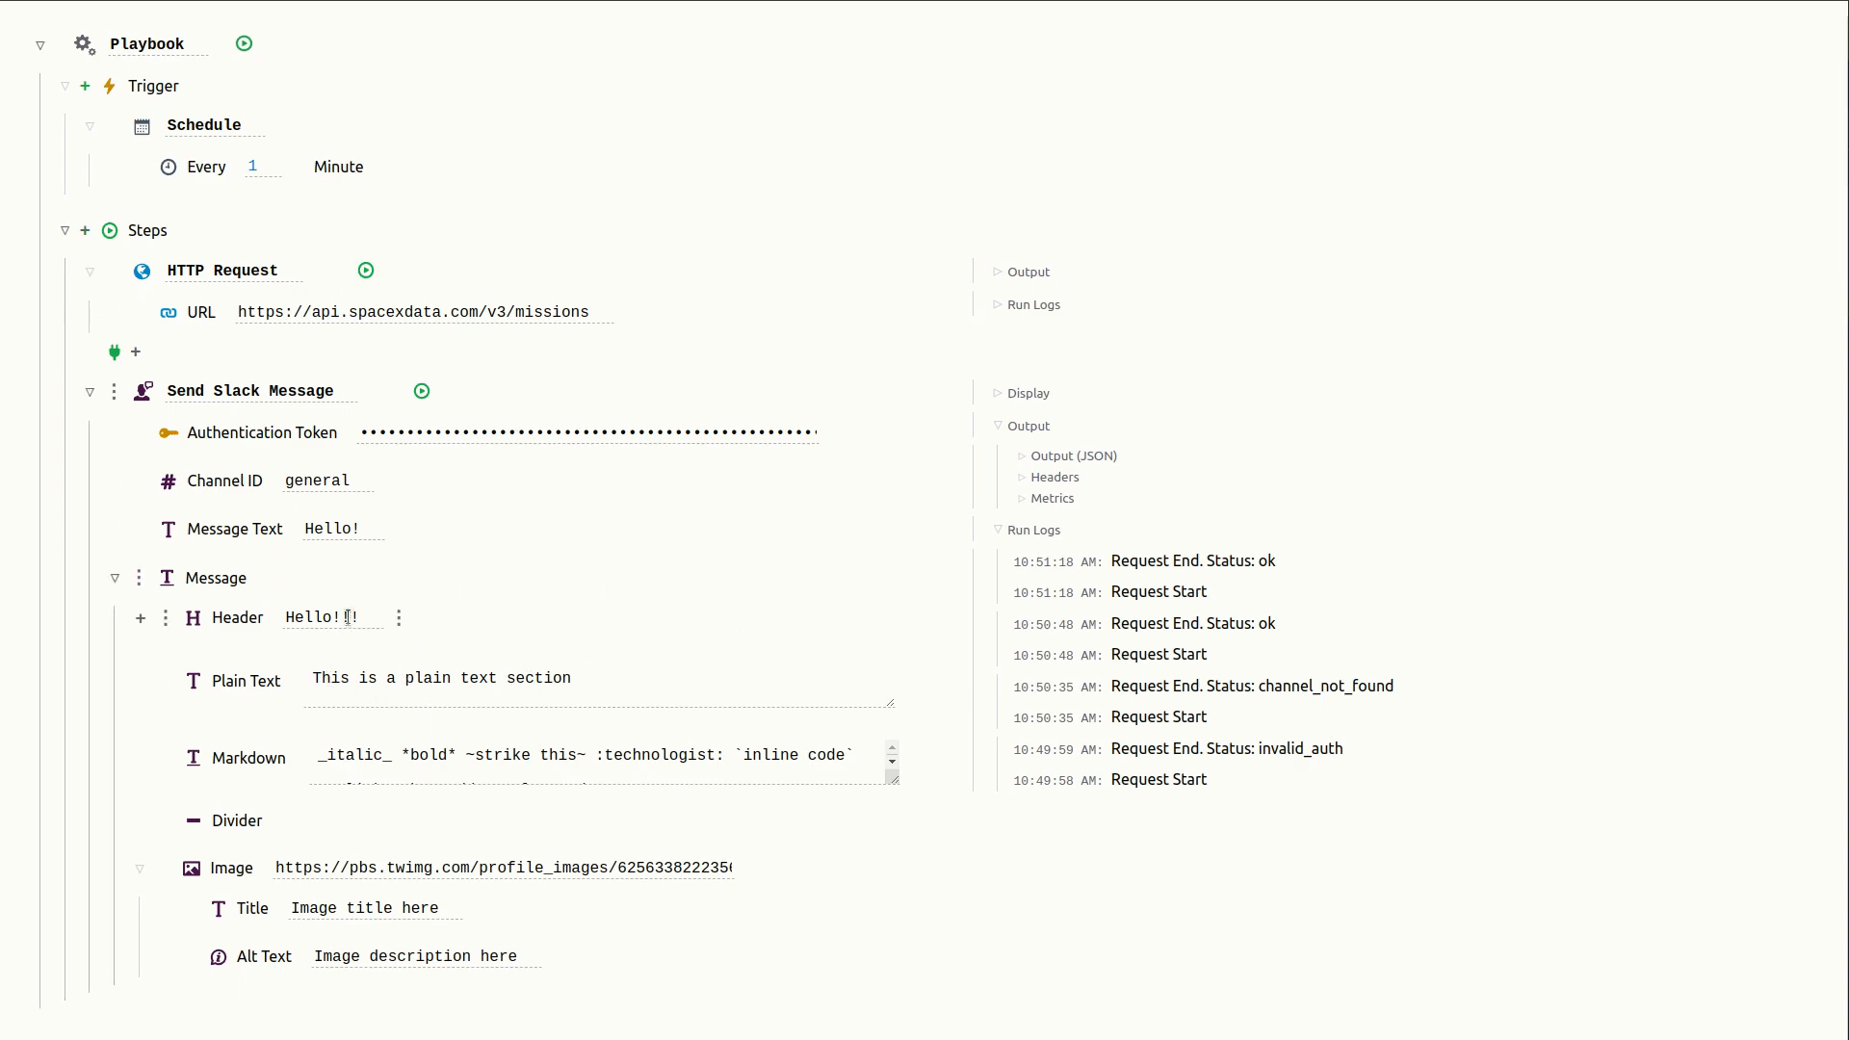
- Give the header field the name Header
left_click(400, 620)
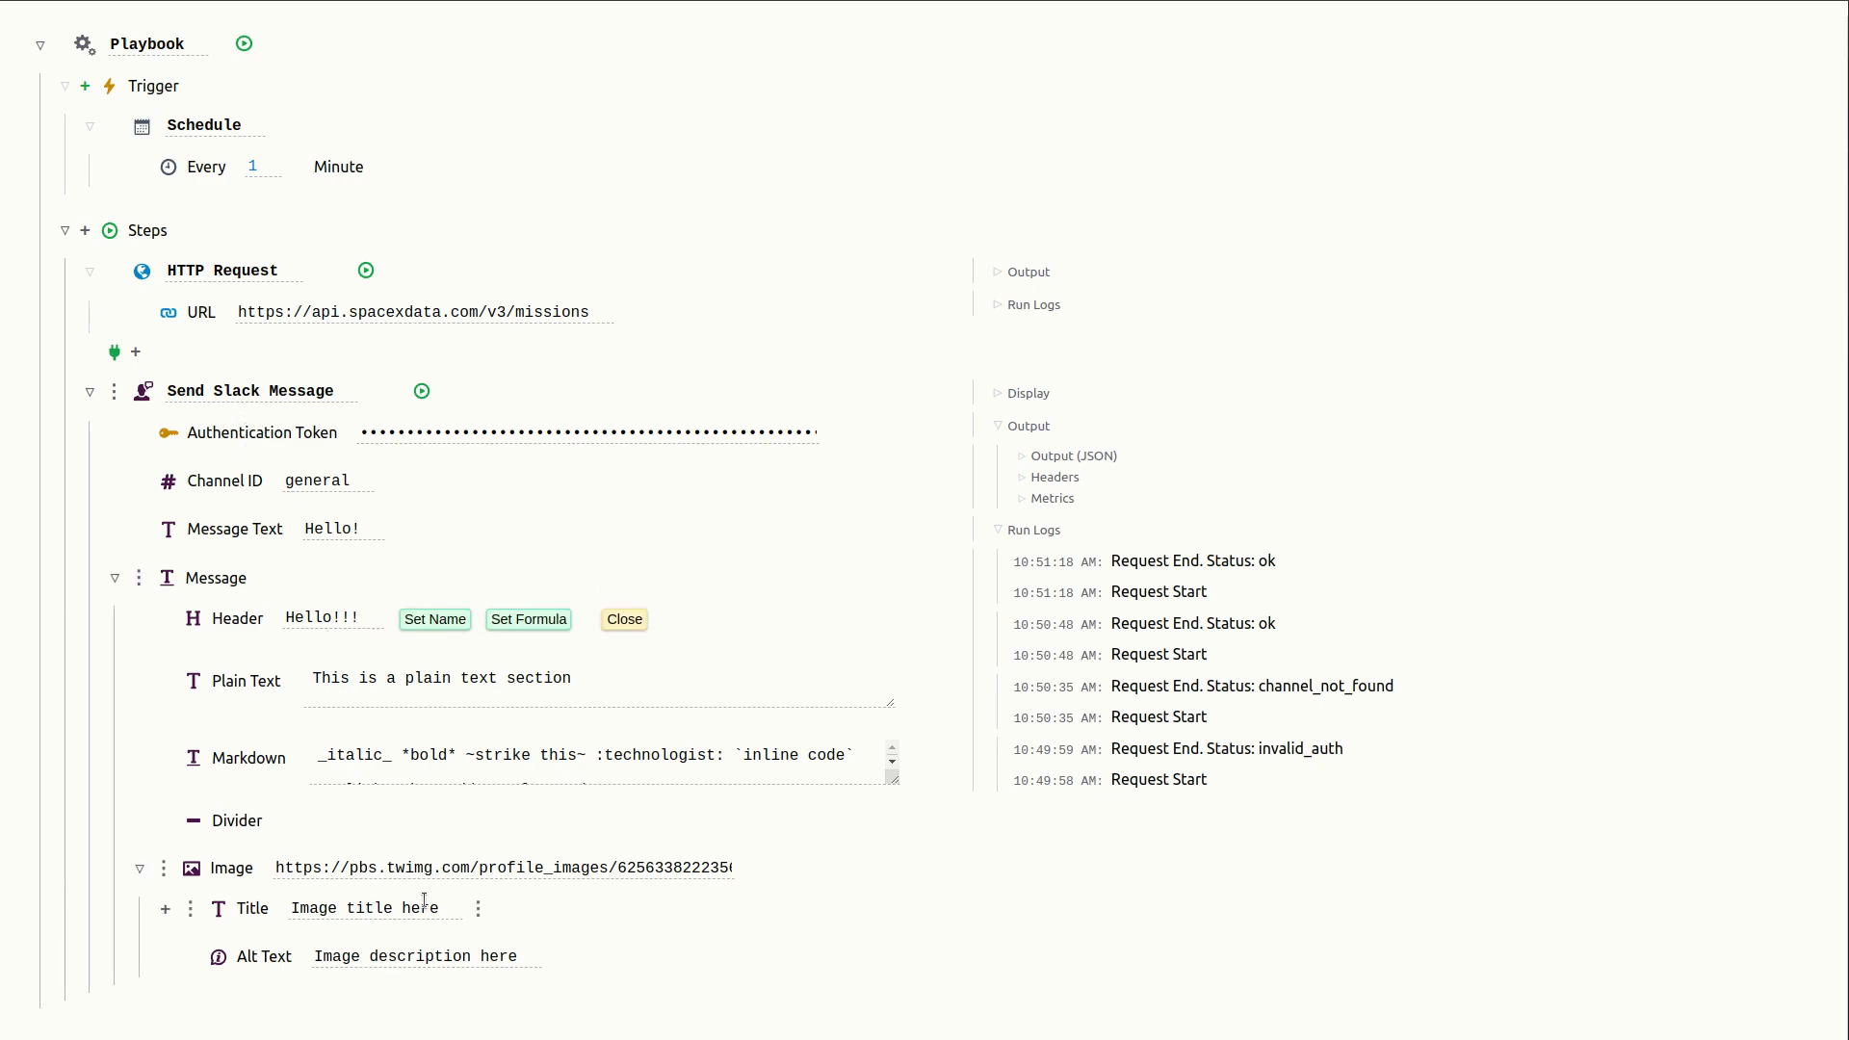
left_click(432, 620)
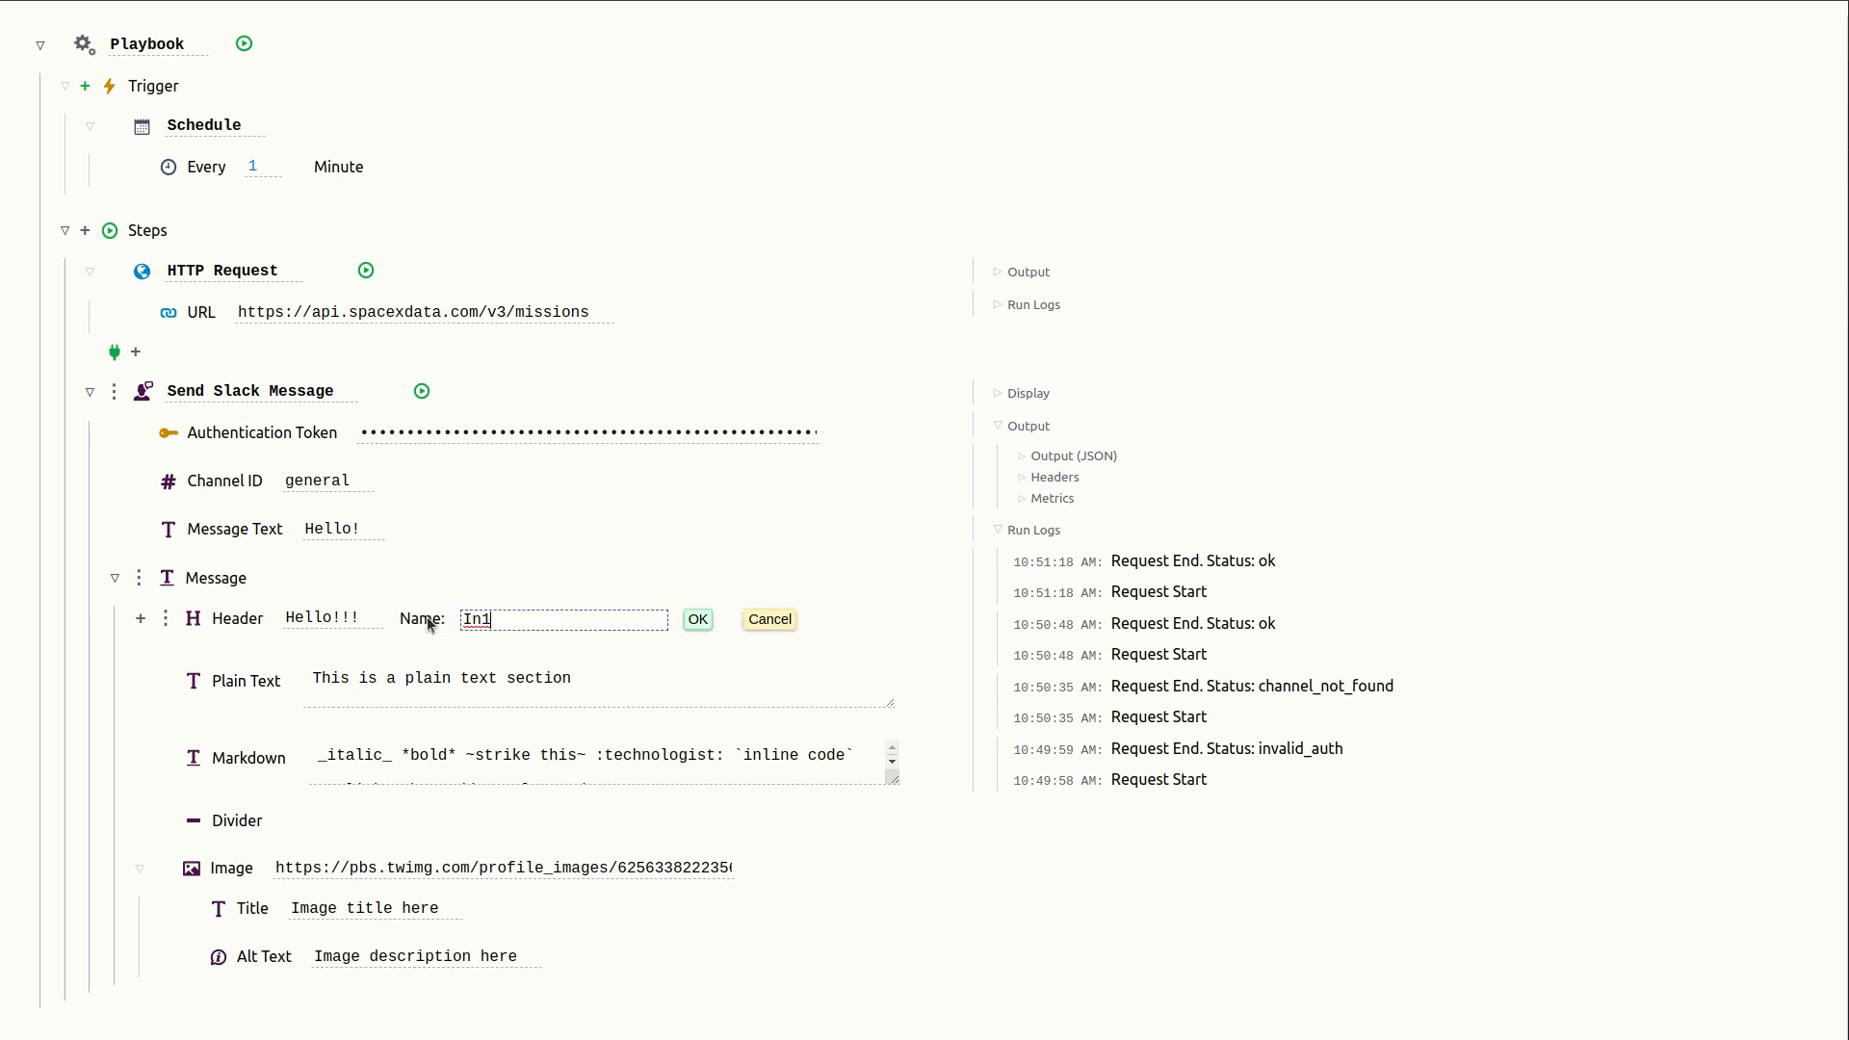
key("ctrl+a")
type("Header")
key("Return")
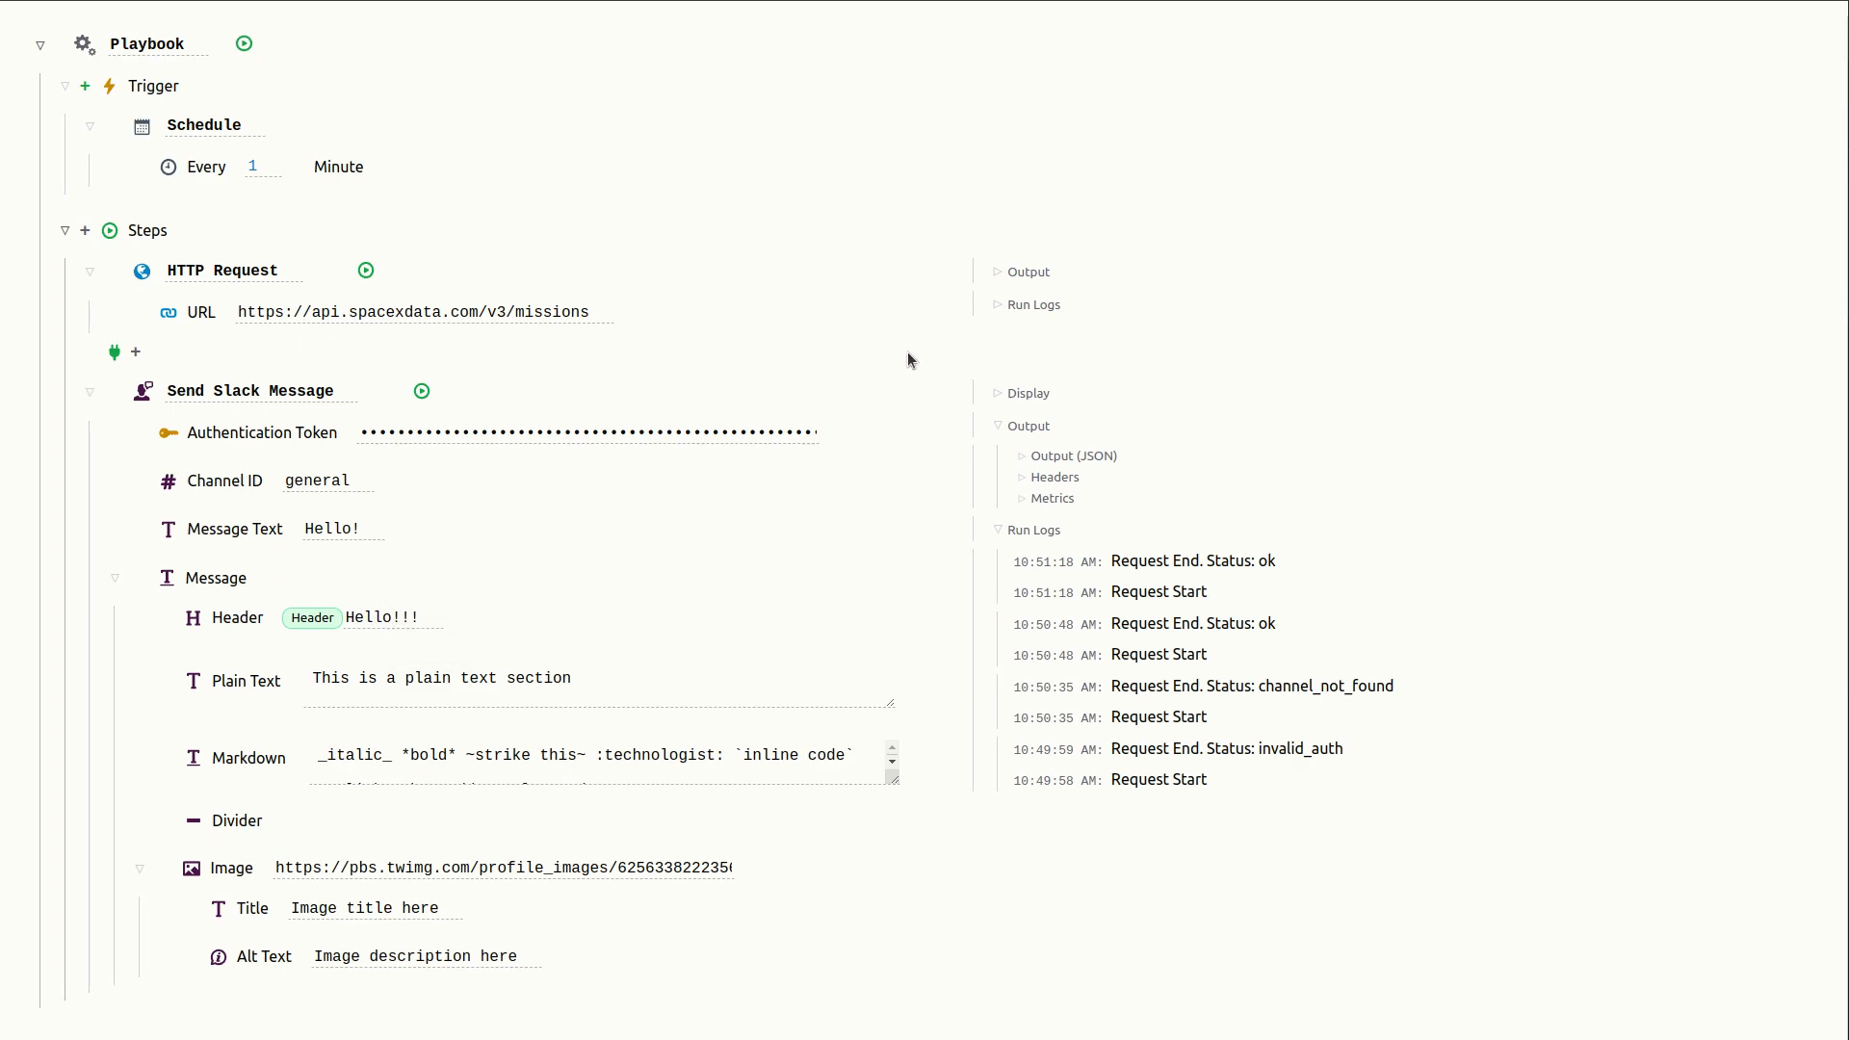
- Name the mission_name field of the first mission in the HTTP Request JSON output as Mission
left_click(999, 273)
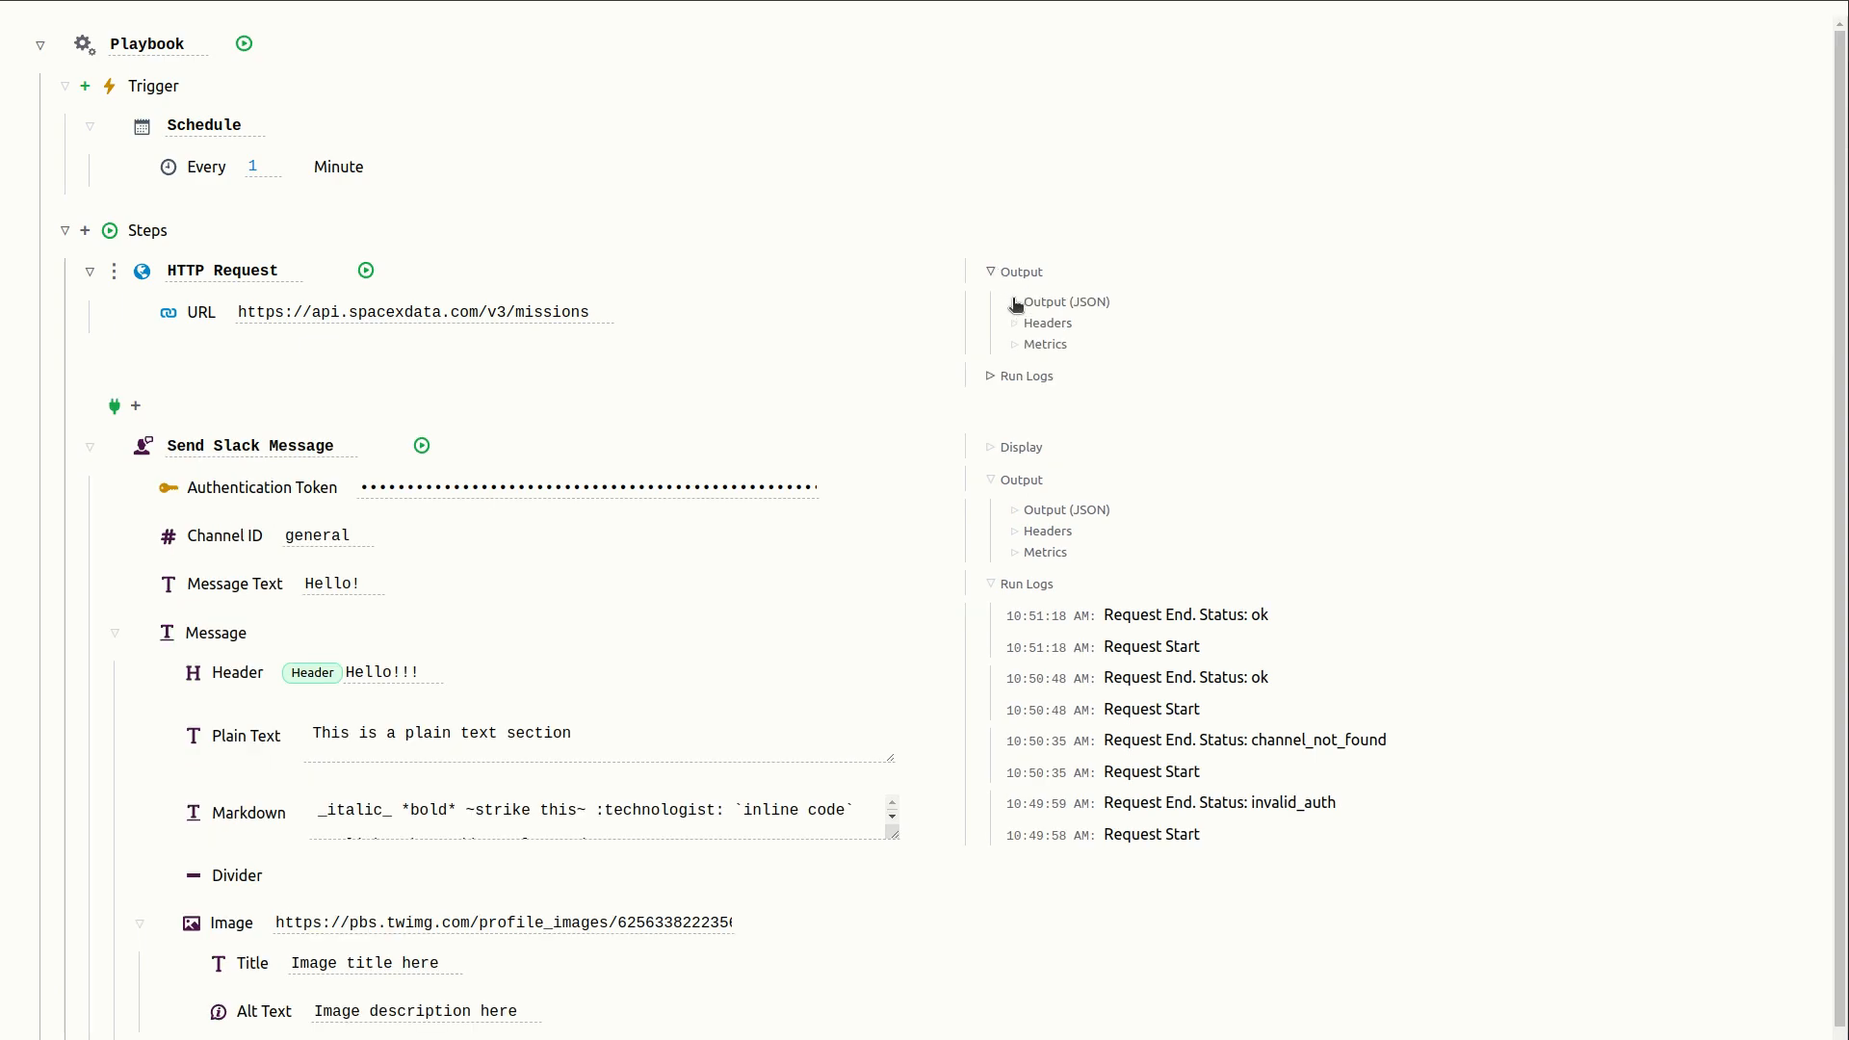
left_click(1016, 301)
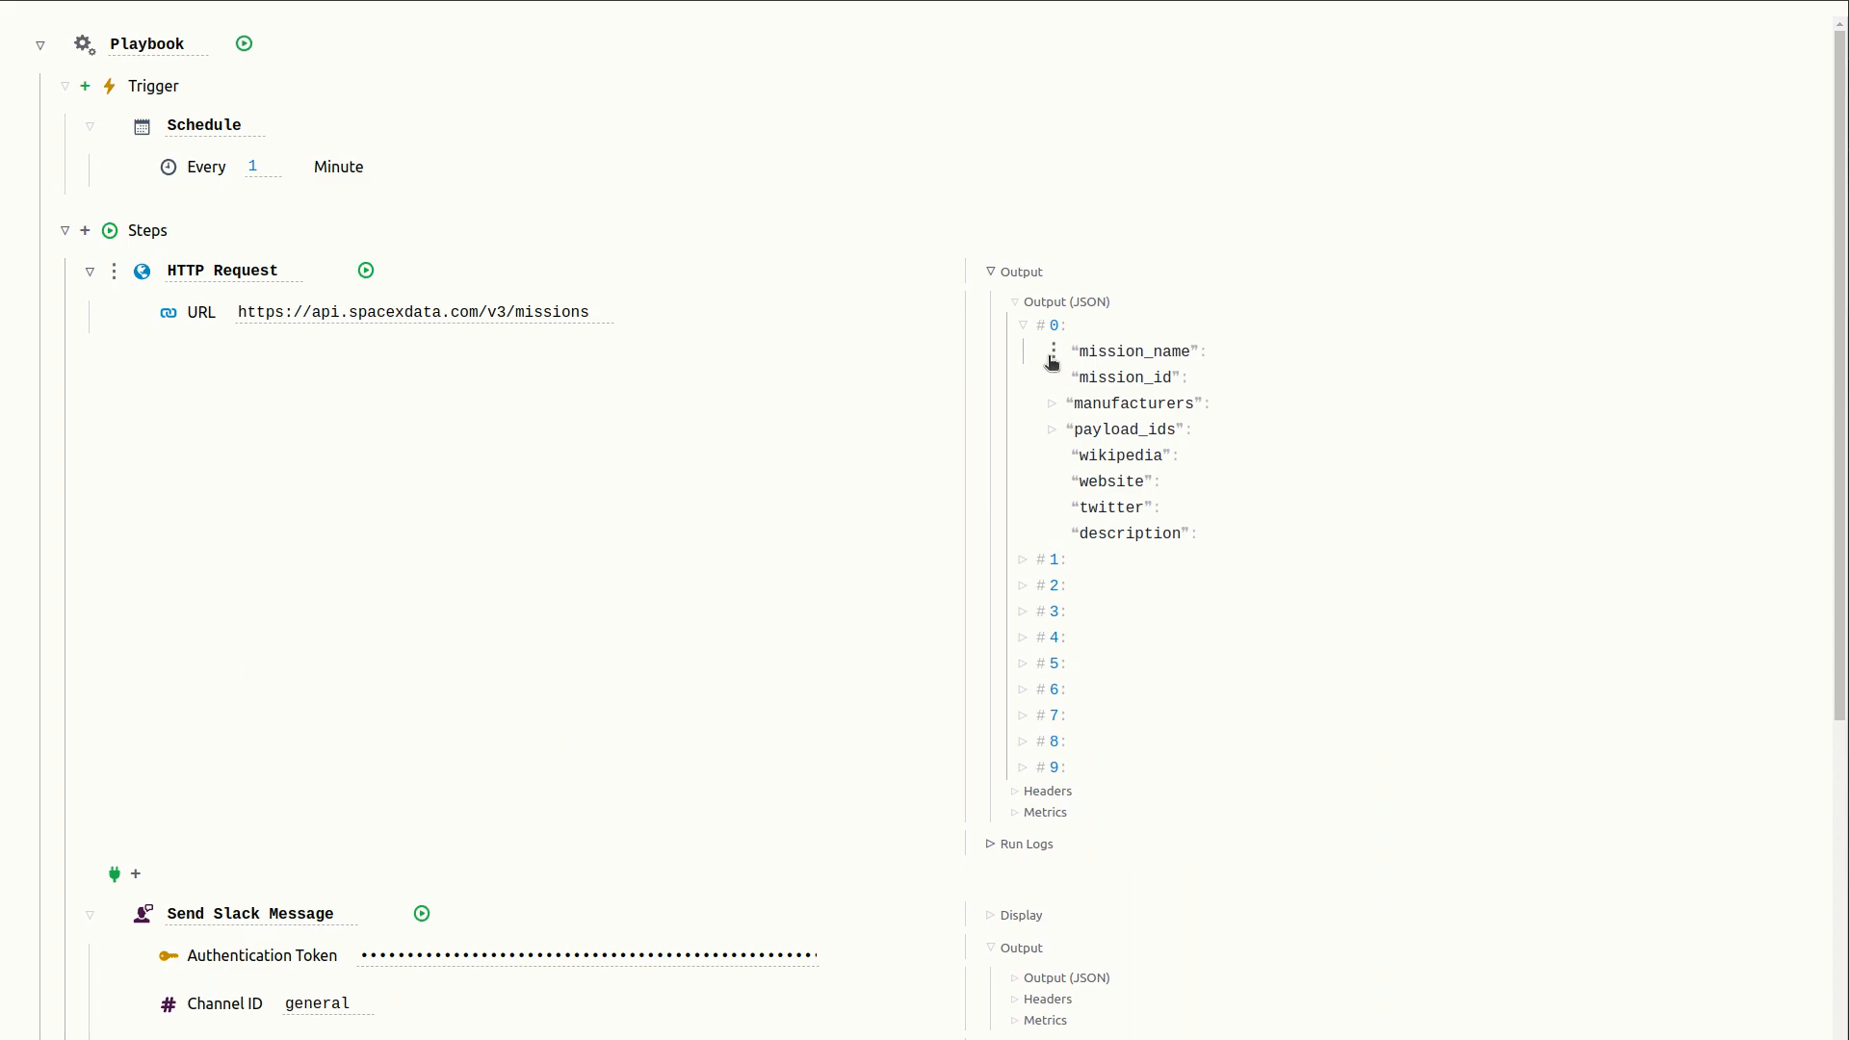
left_click(1056, 354)
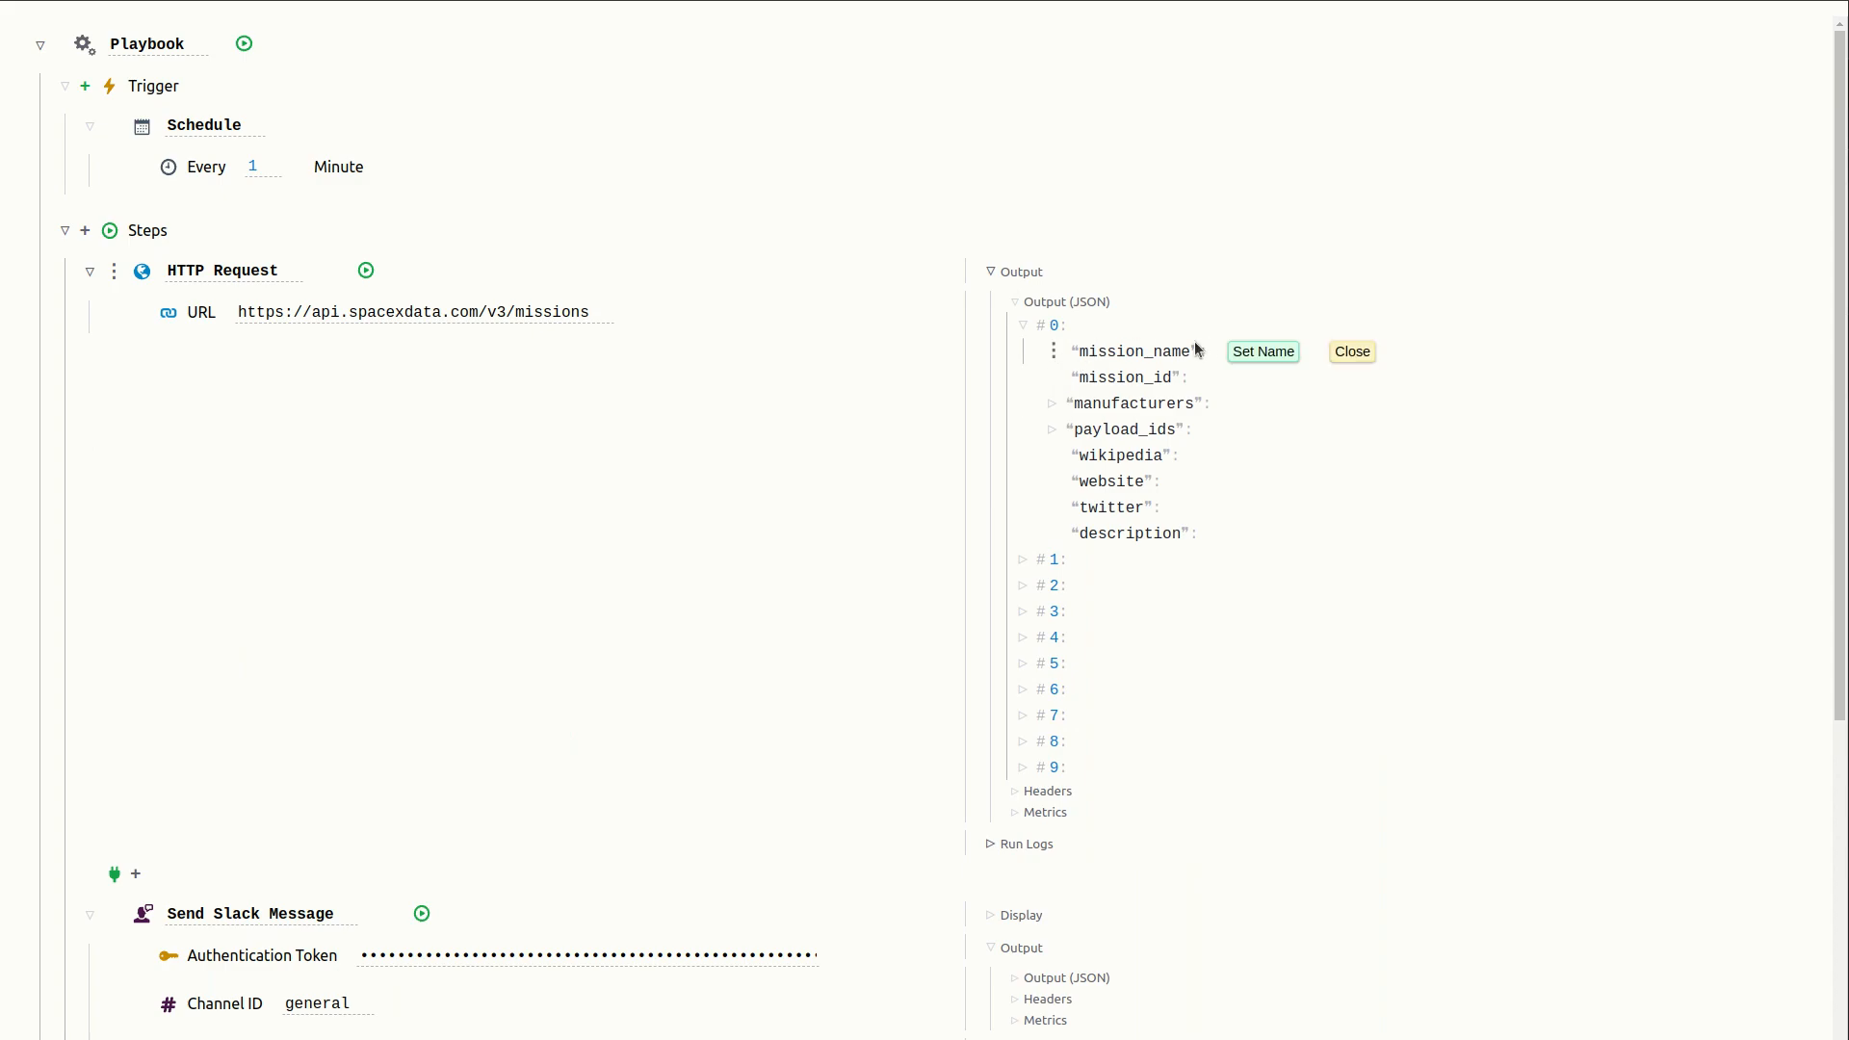
left_click(1252, 351)
left_click(1384, 348)
key("ctrl+a")
type("Mission")
key("Return")
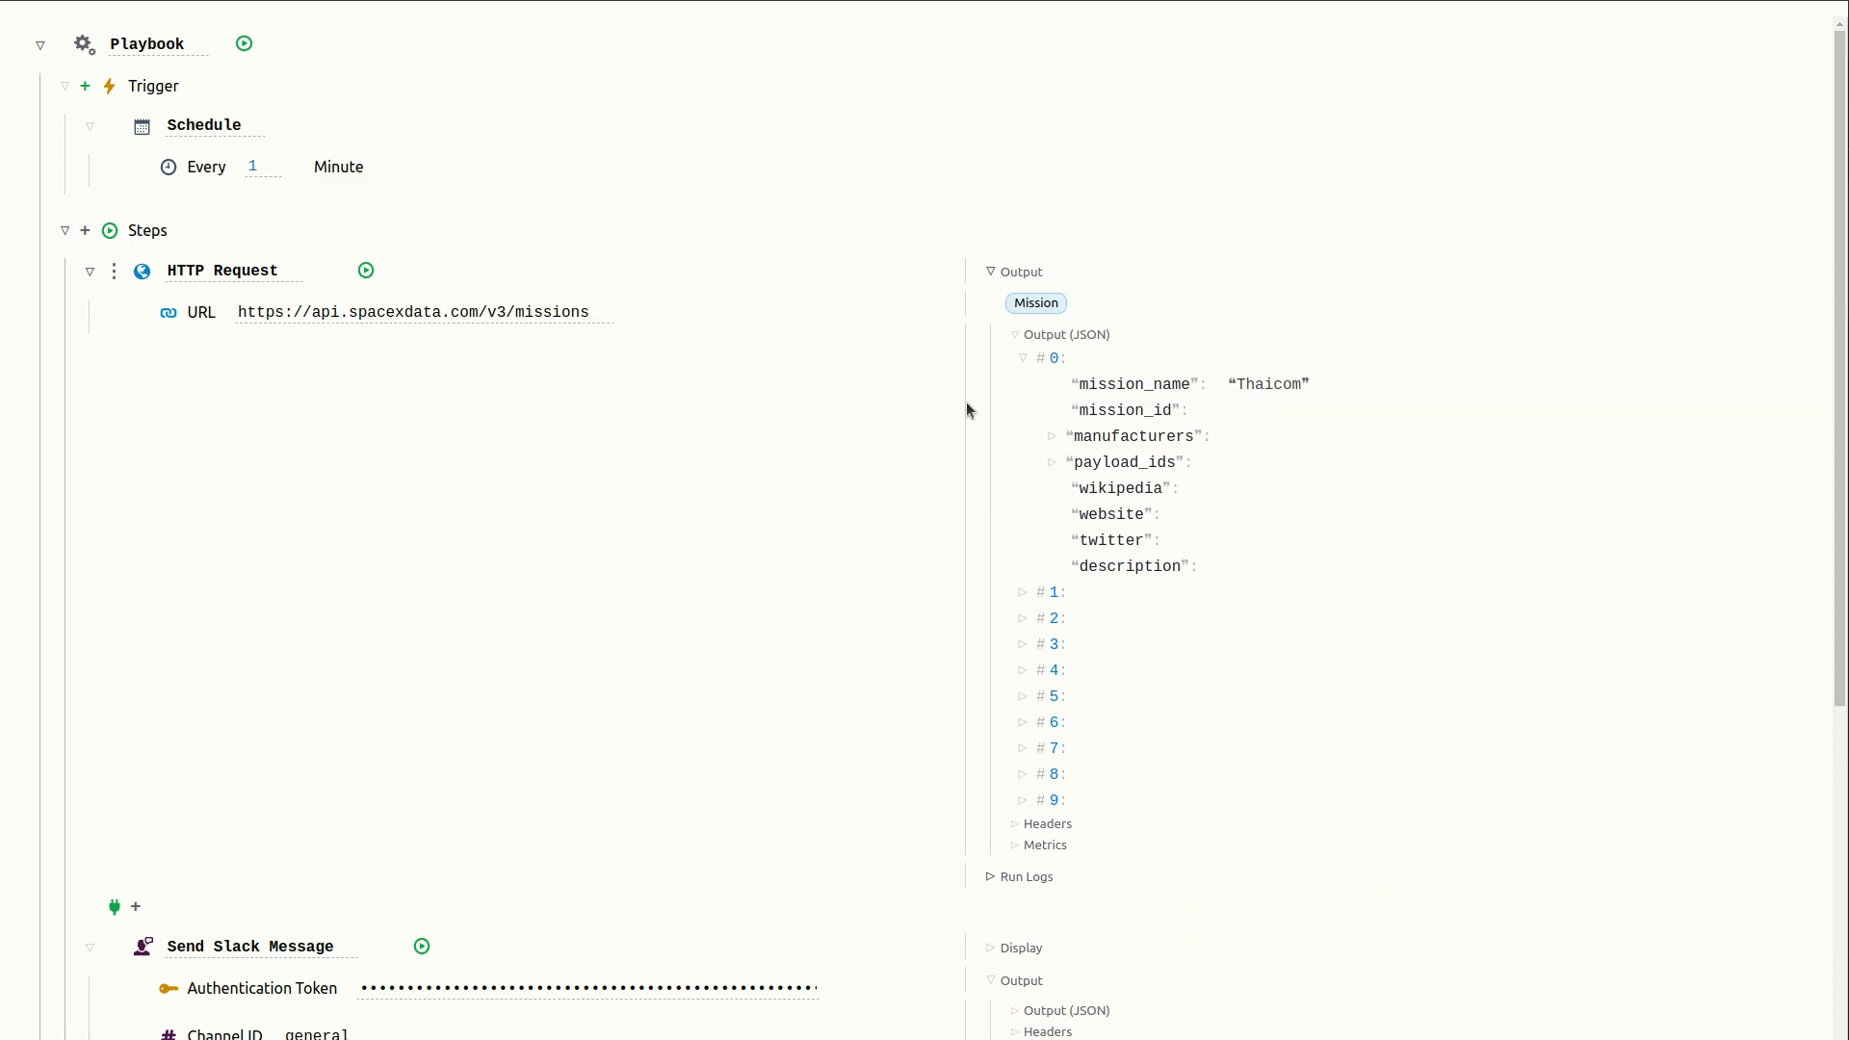
- Link the Header field to the Mission value between the two steps, then delete that link
left_click(990, 273)
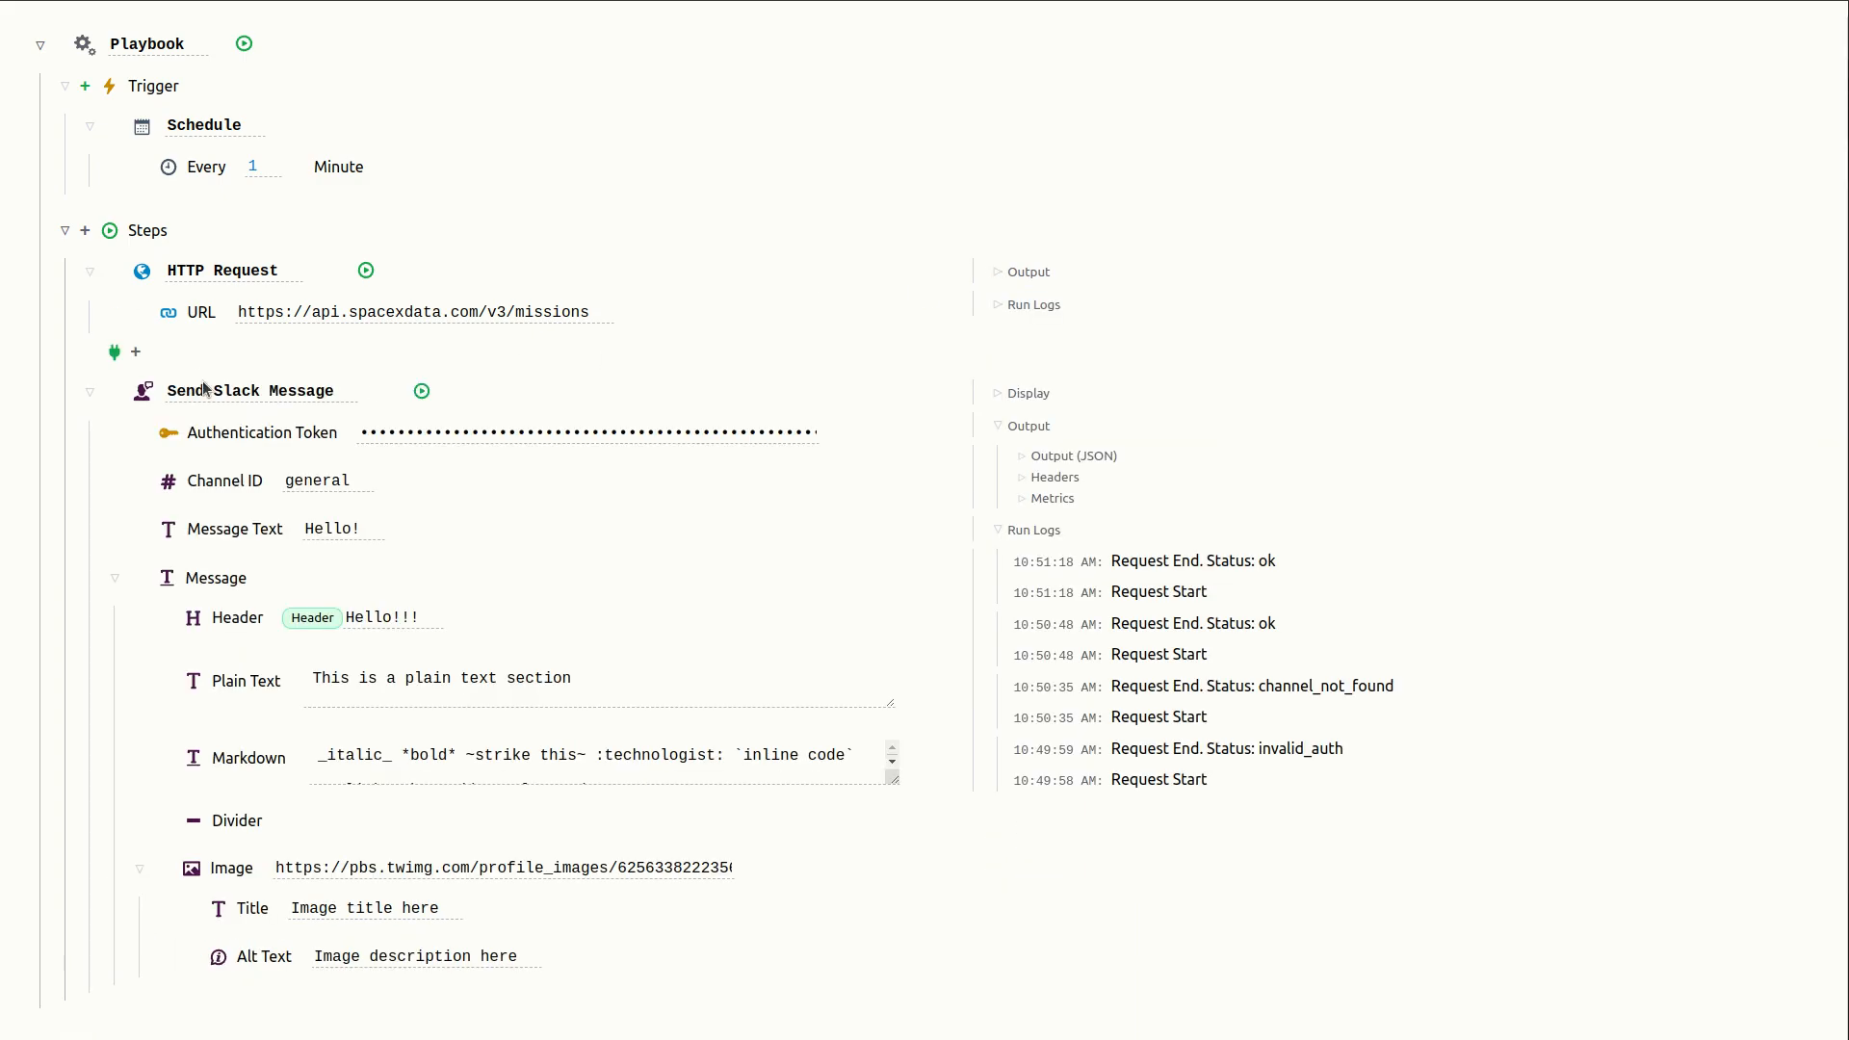
left_click(138, 355)
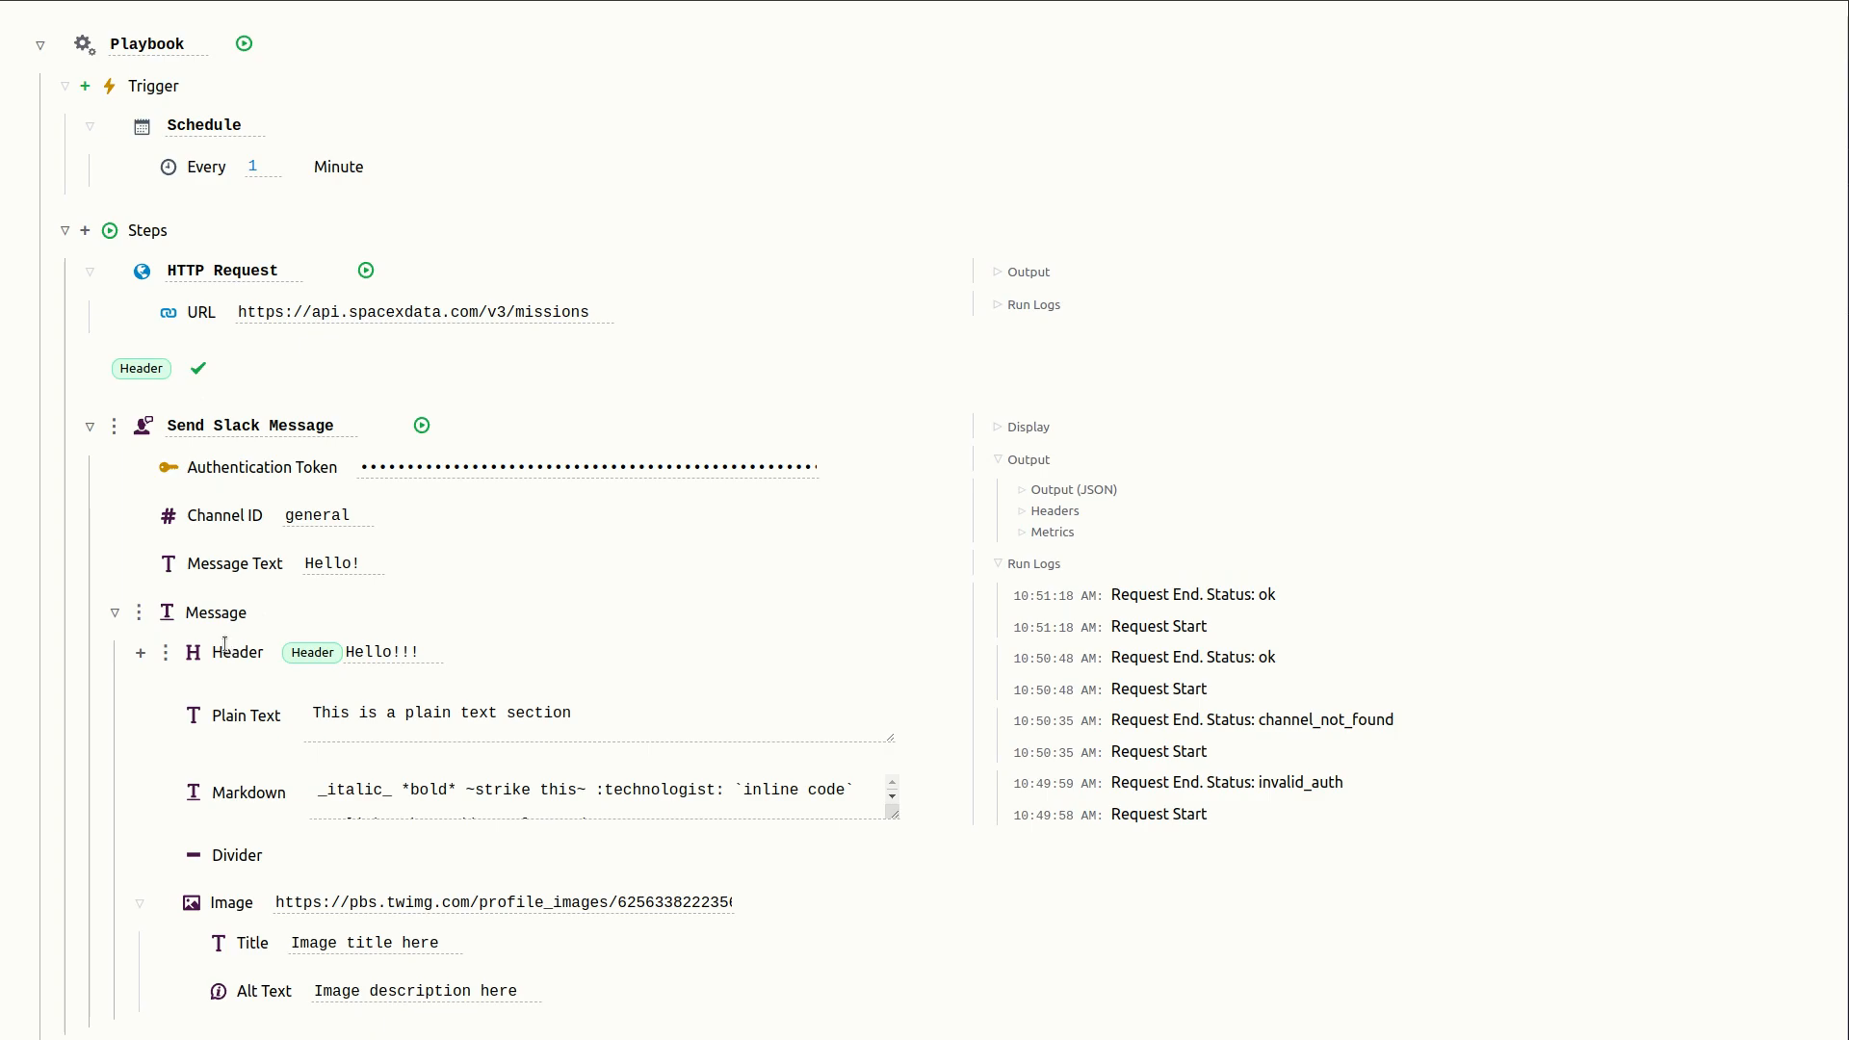
left_click(198, 370)
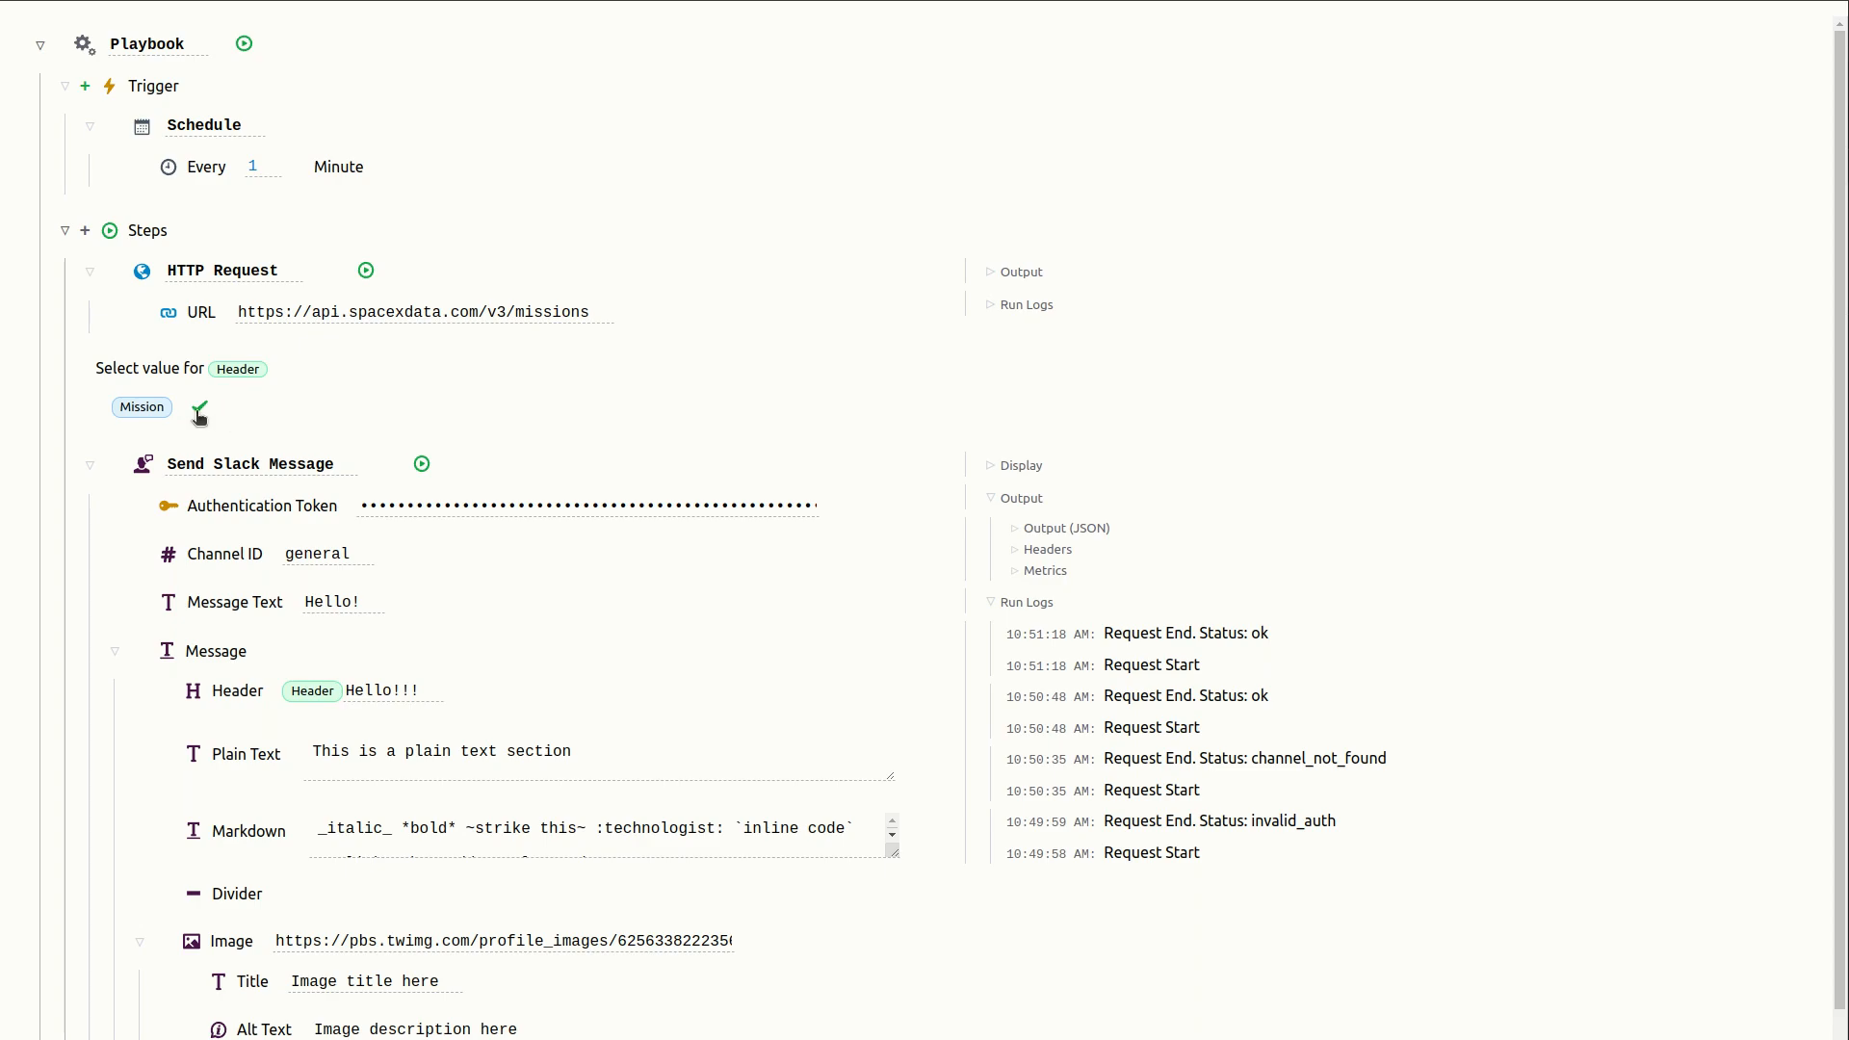
left_click(199, 412)
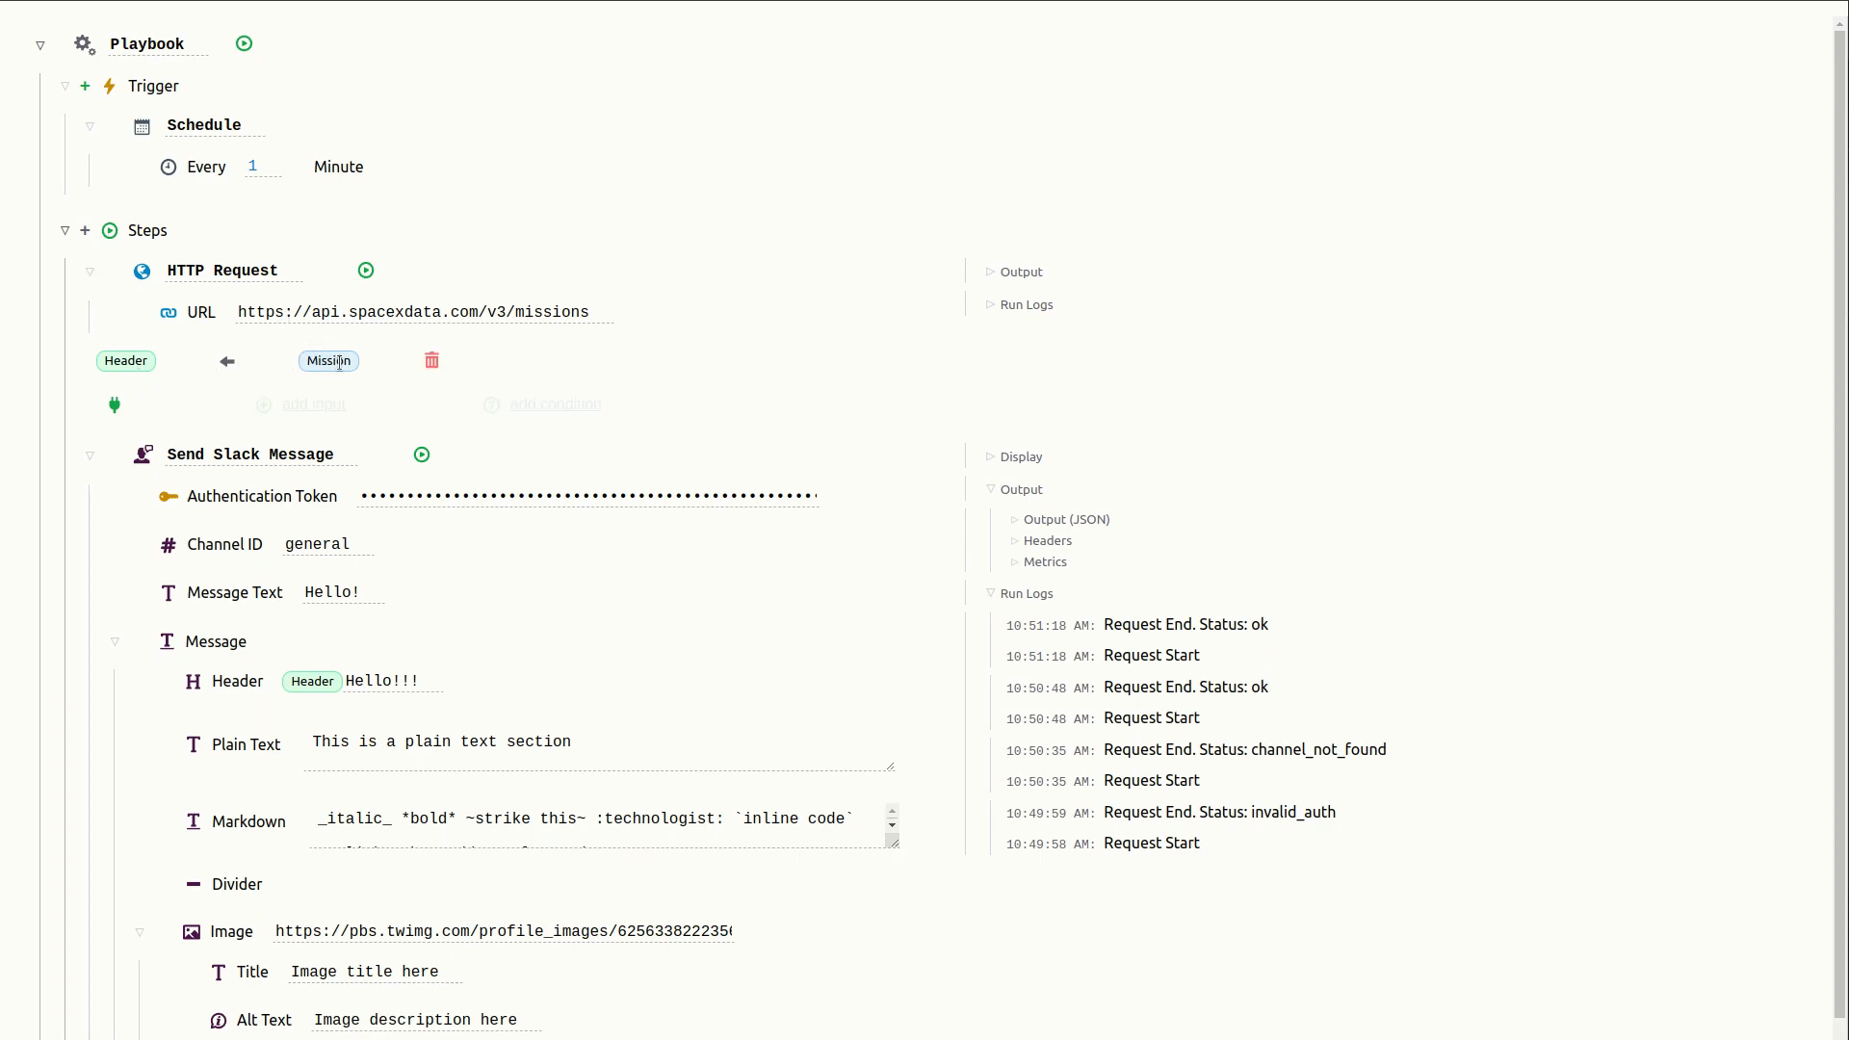
mouse_move(316, 413)
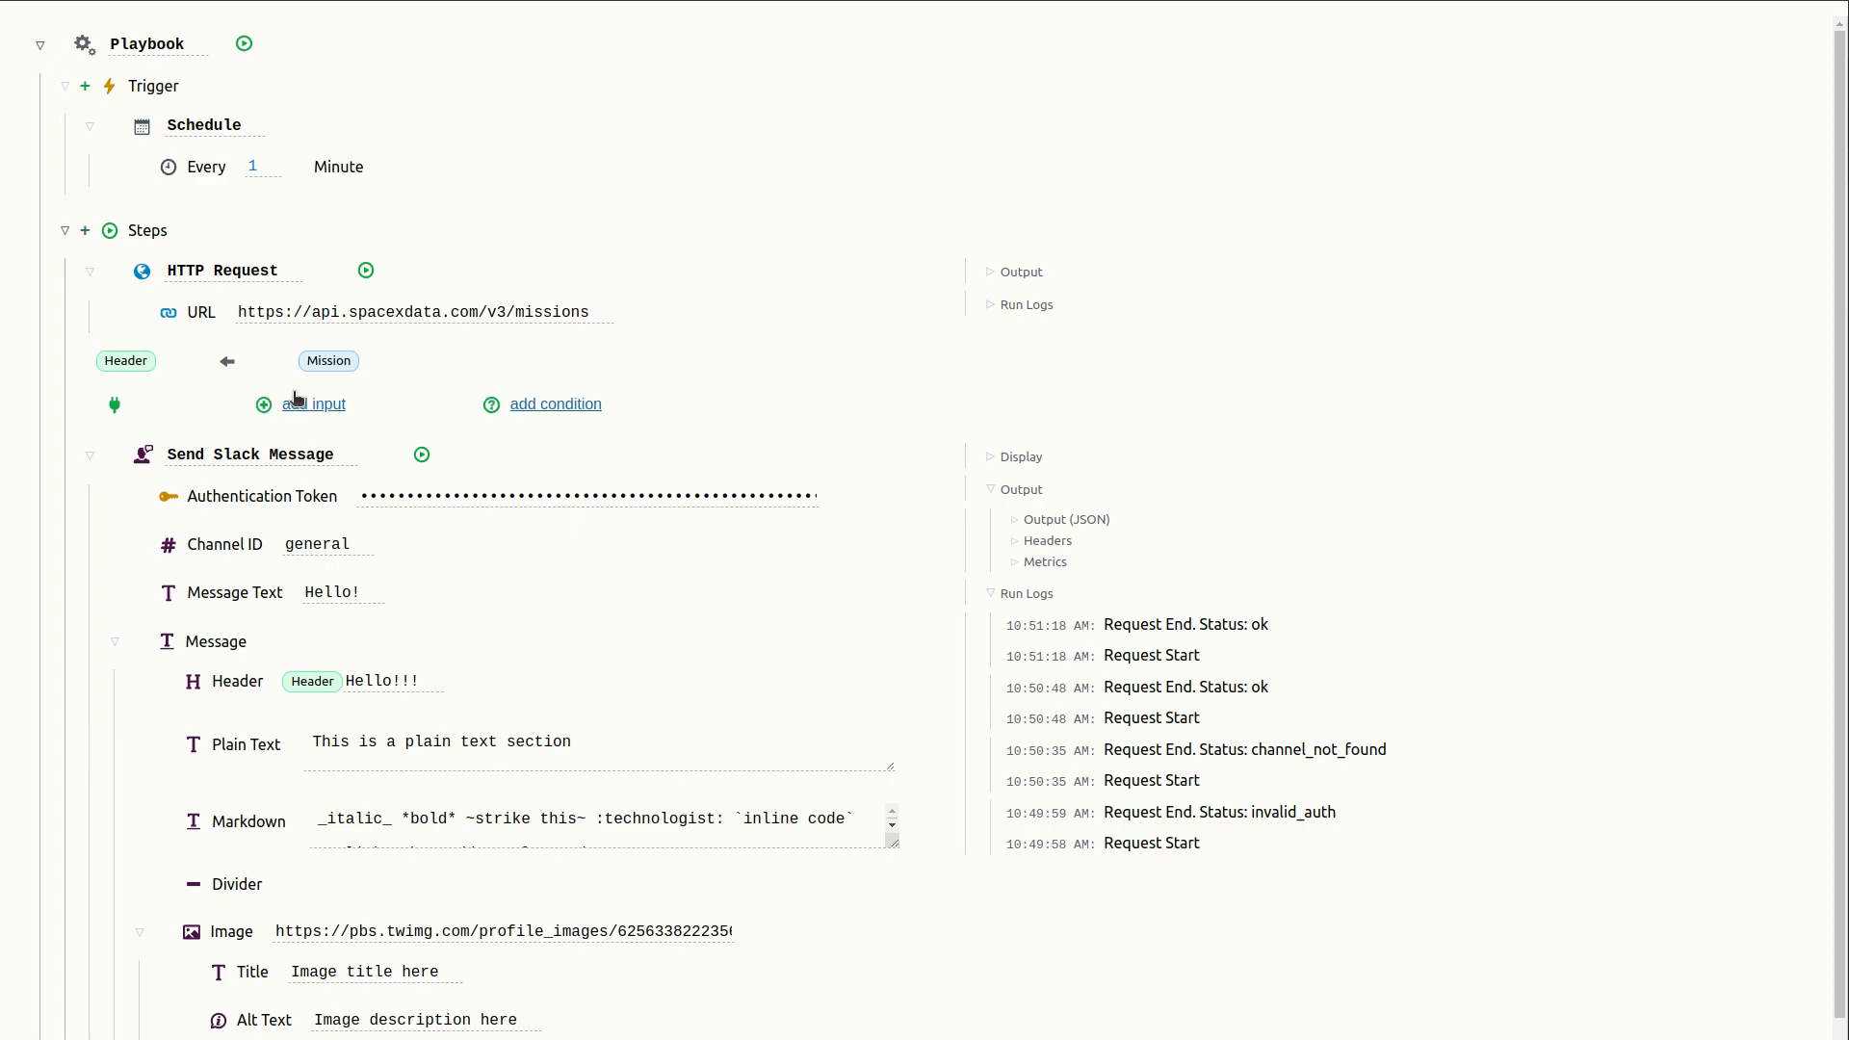
left_click(430, 360)
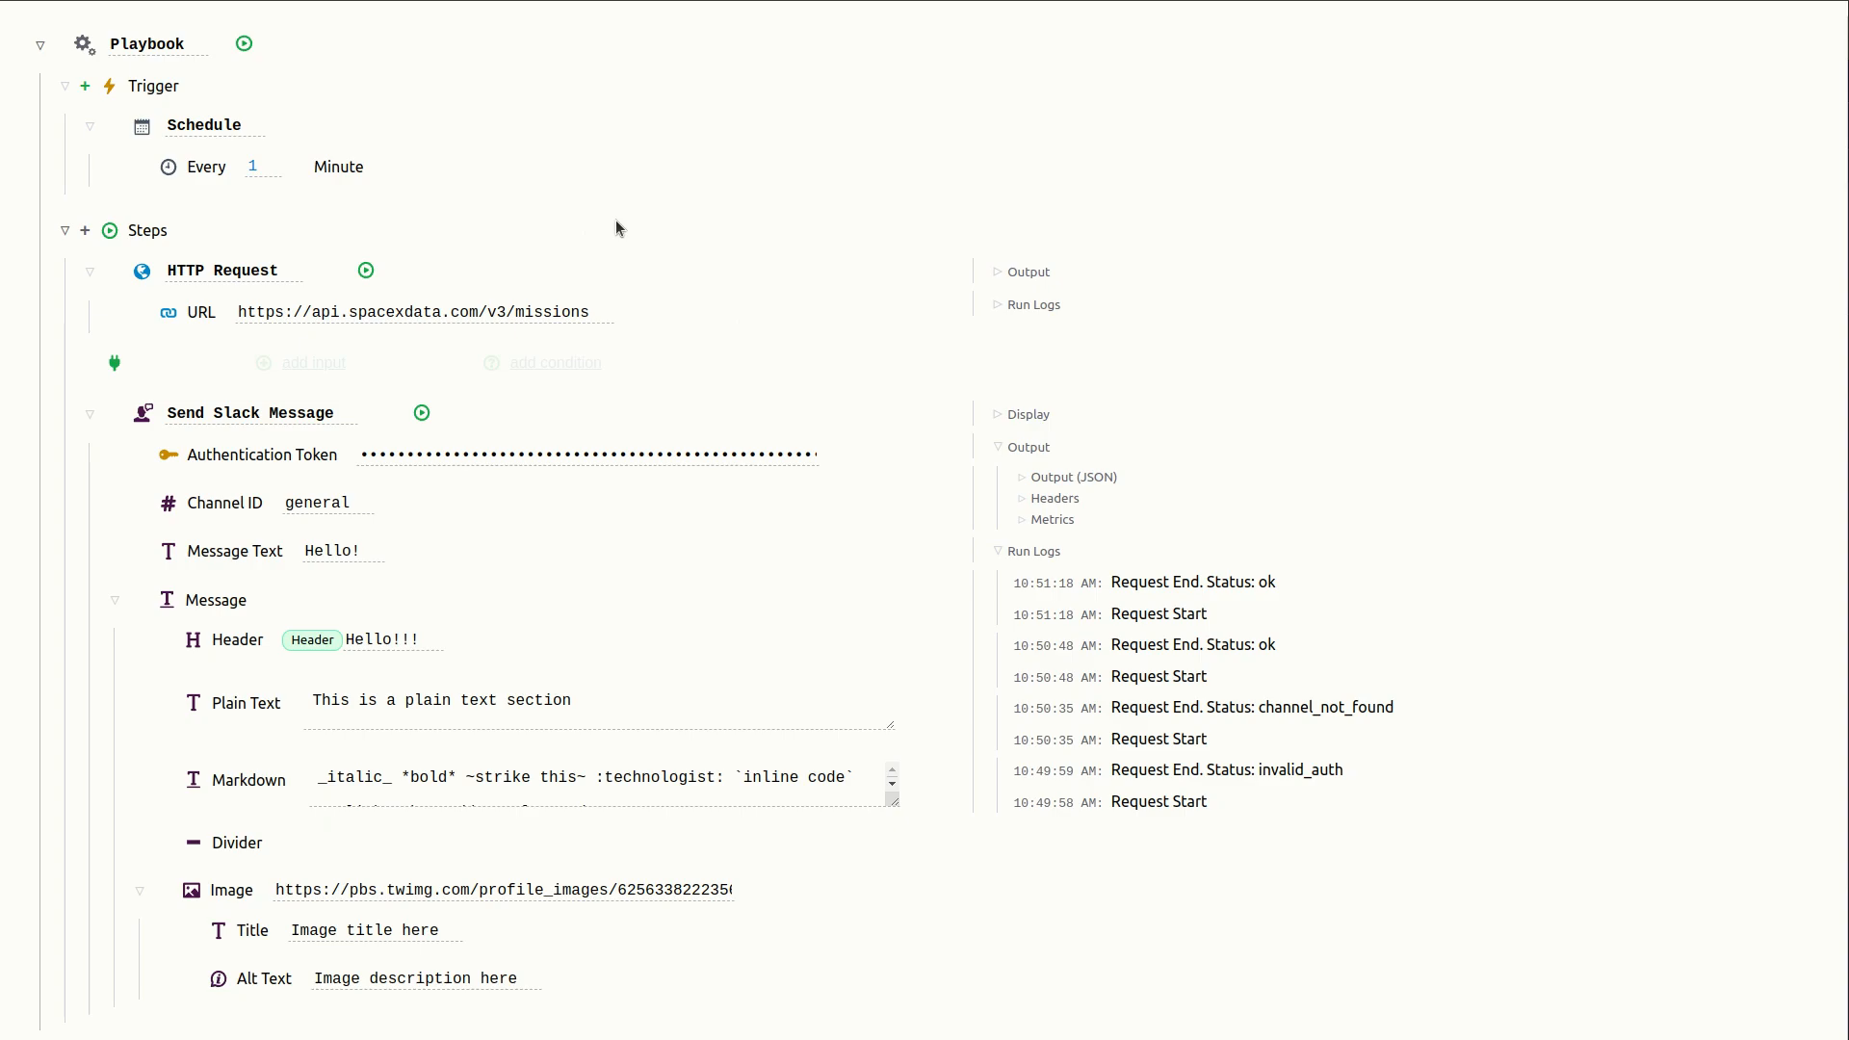
- Delete the existing steps and add Twilio: Send SMS, SendGrid: Send Mail and Microsoft Teams: Send Message to Channel steps
key("Delete")
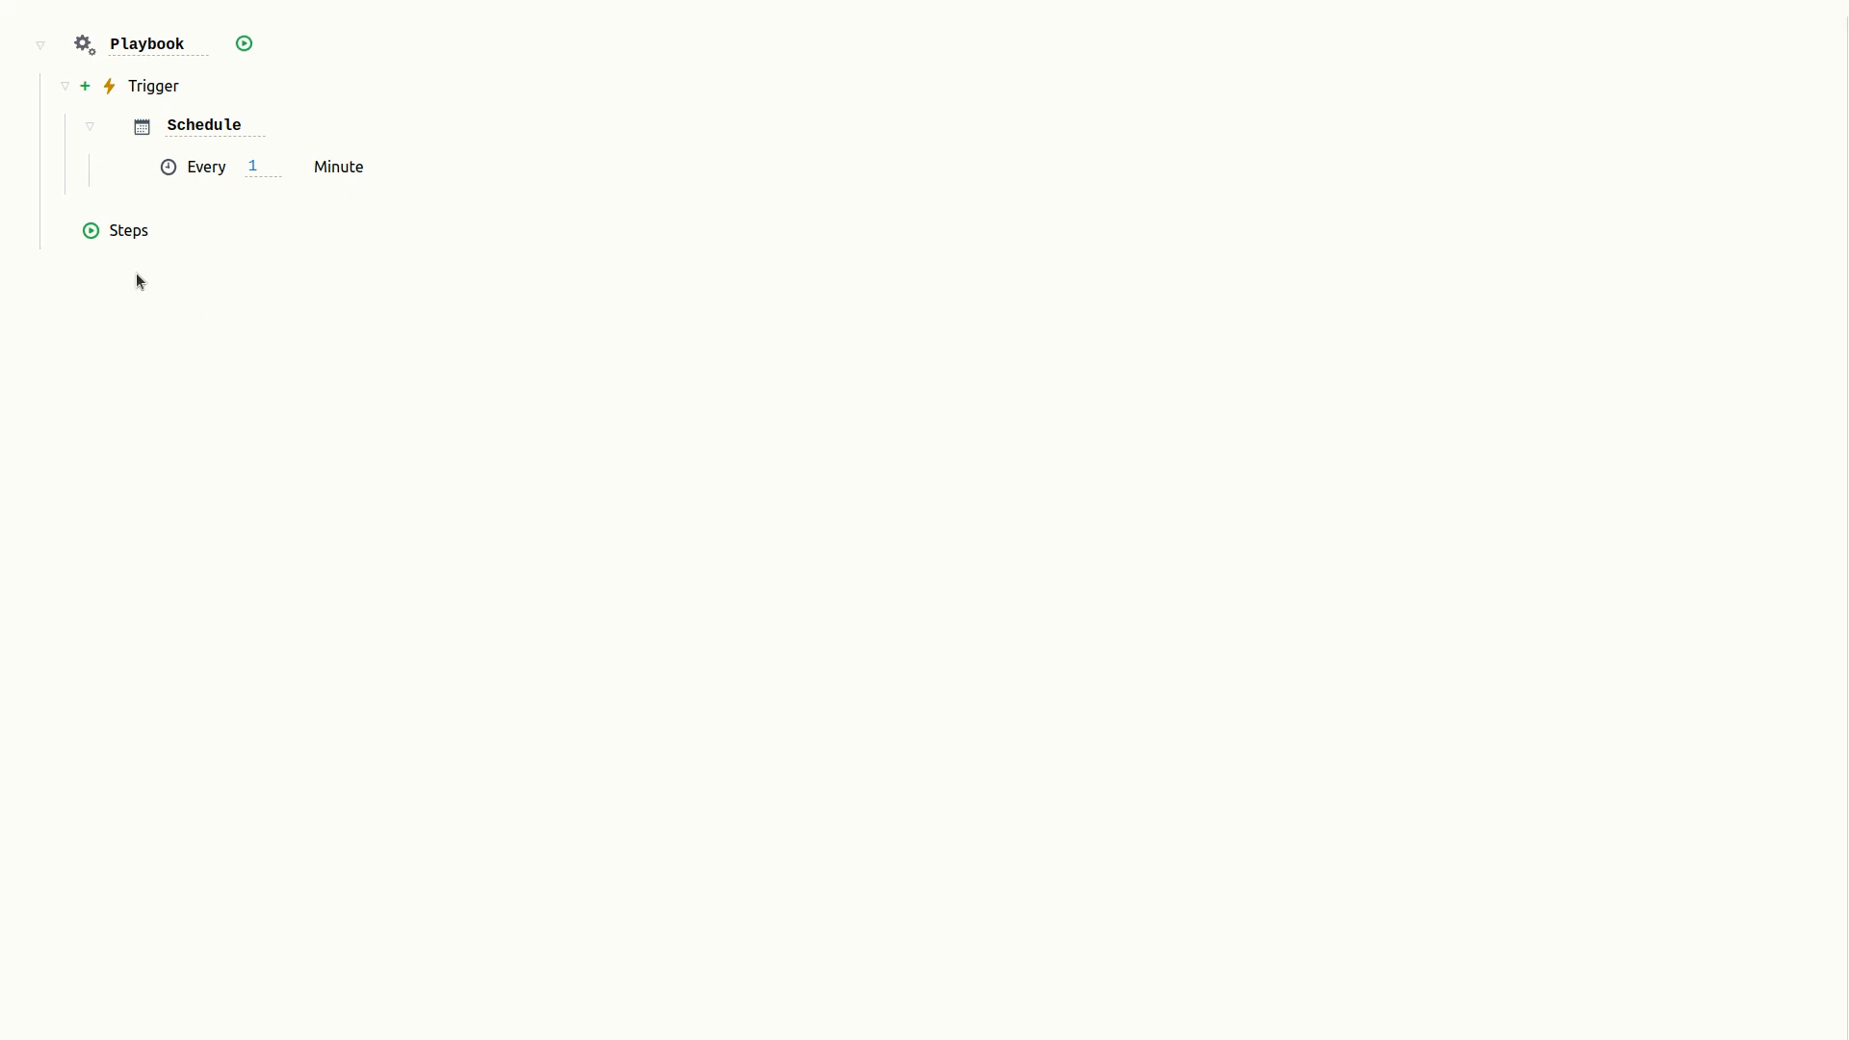
mouse_move(73, 240)
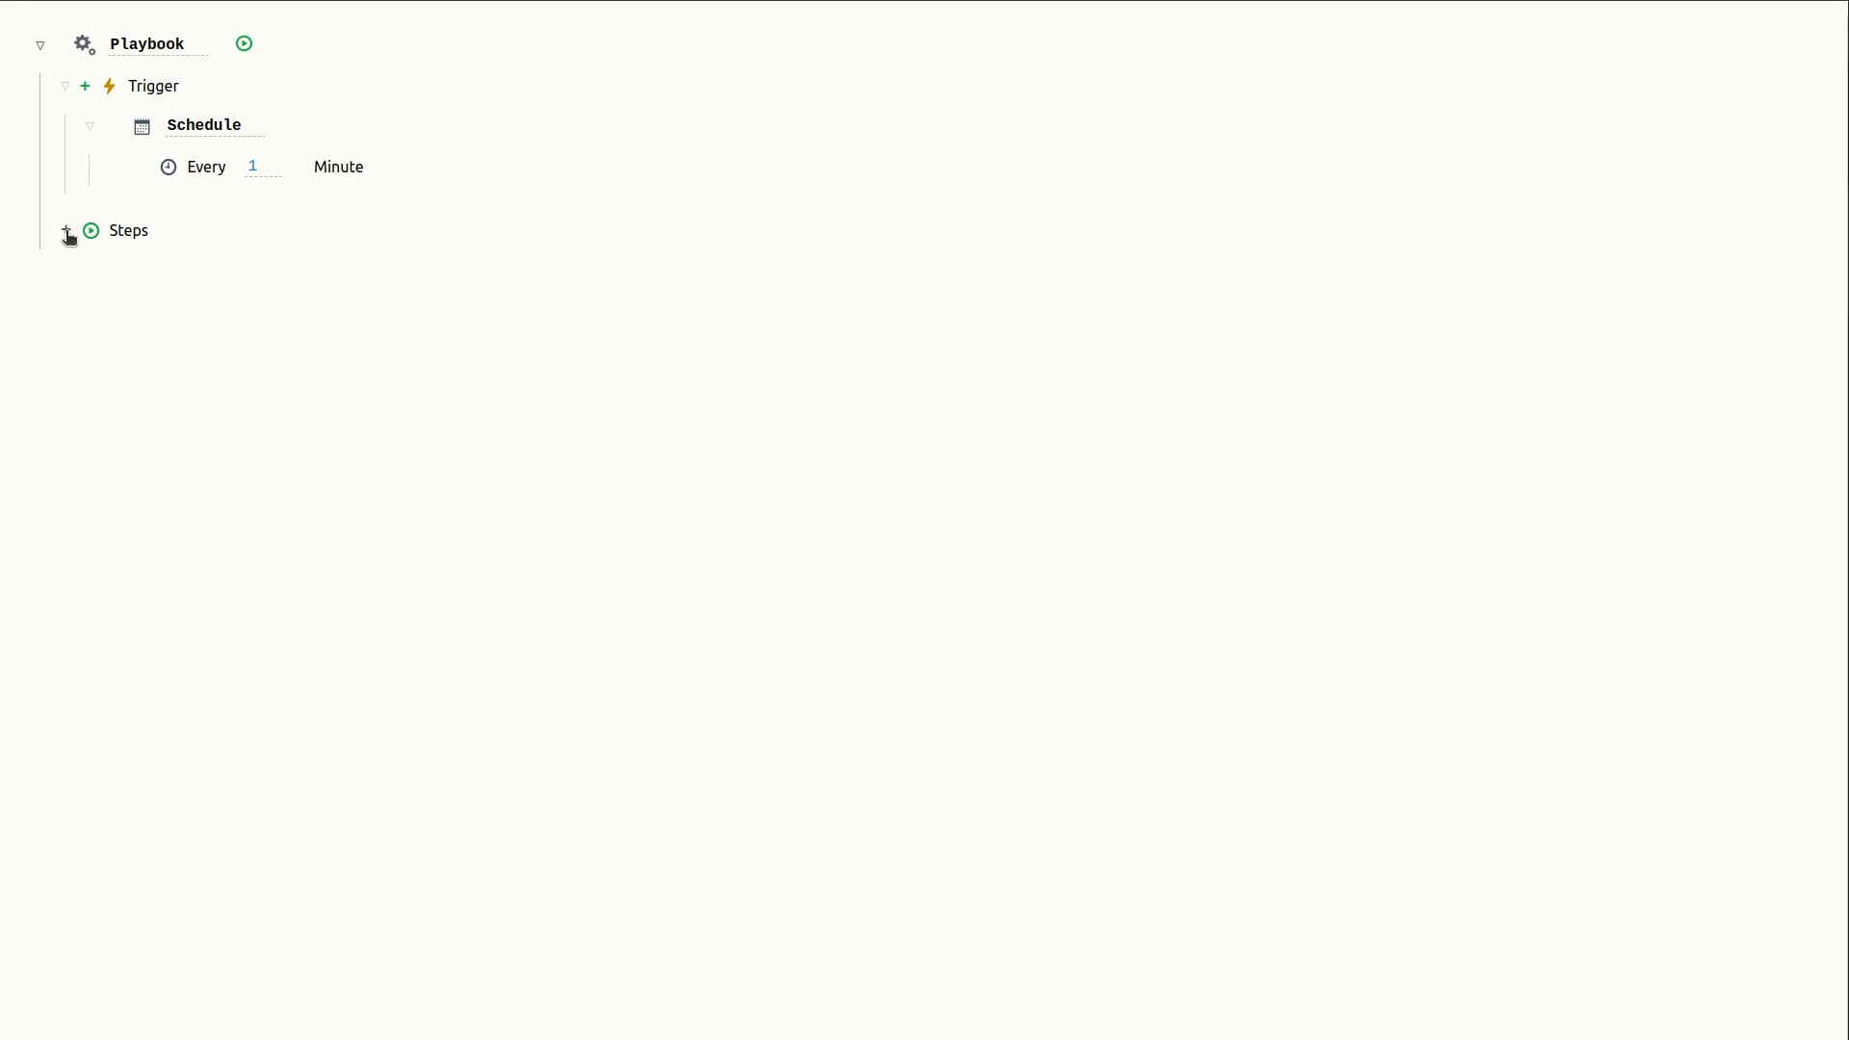
left_click(67, 233)
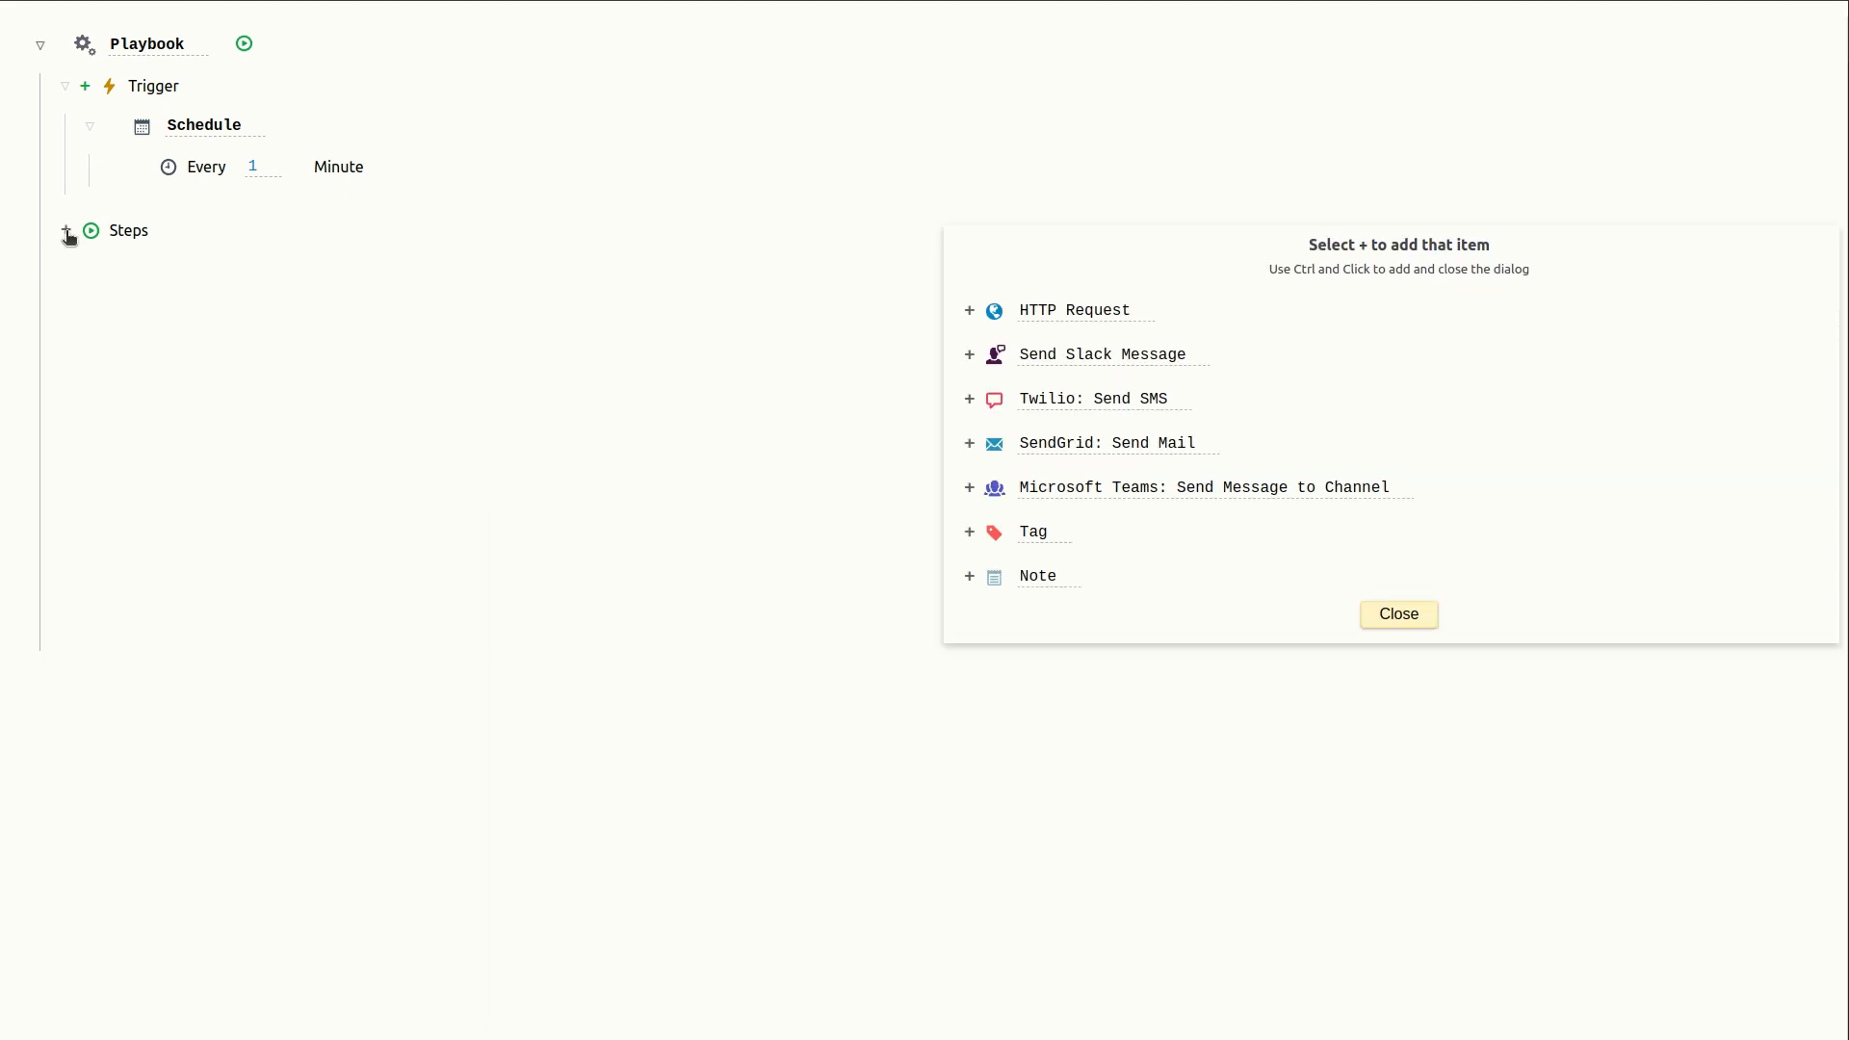
left_click(971, 399)
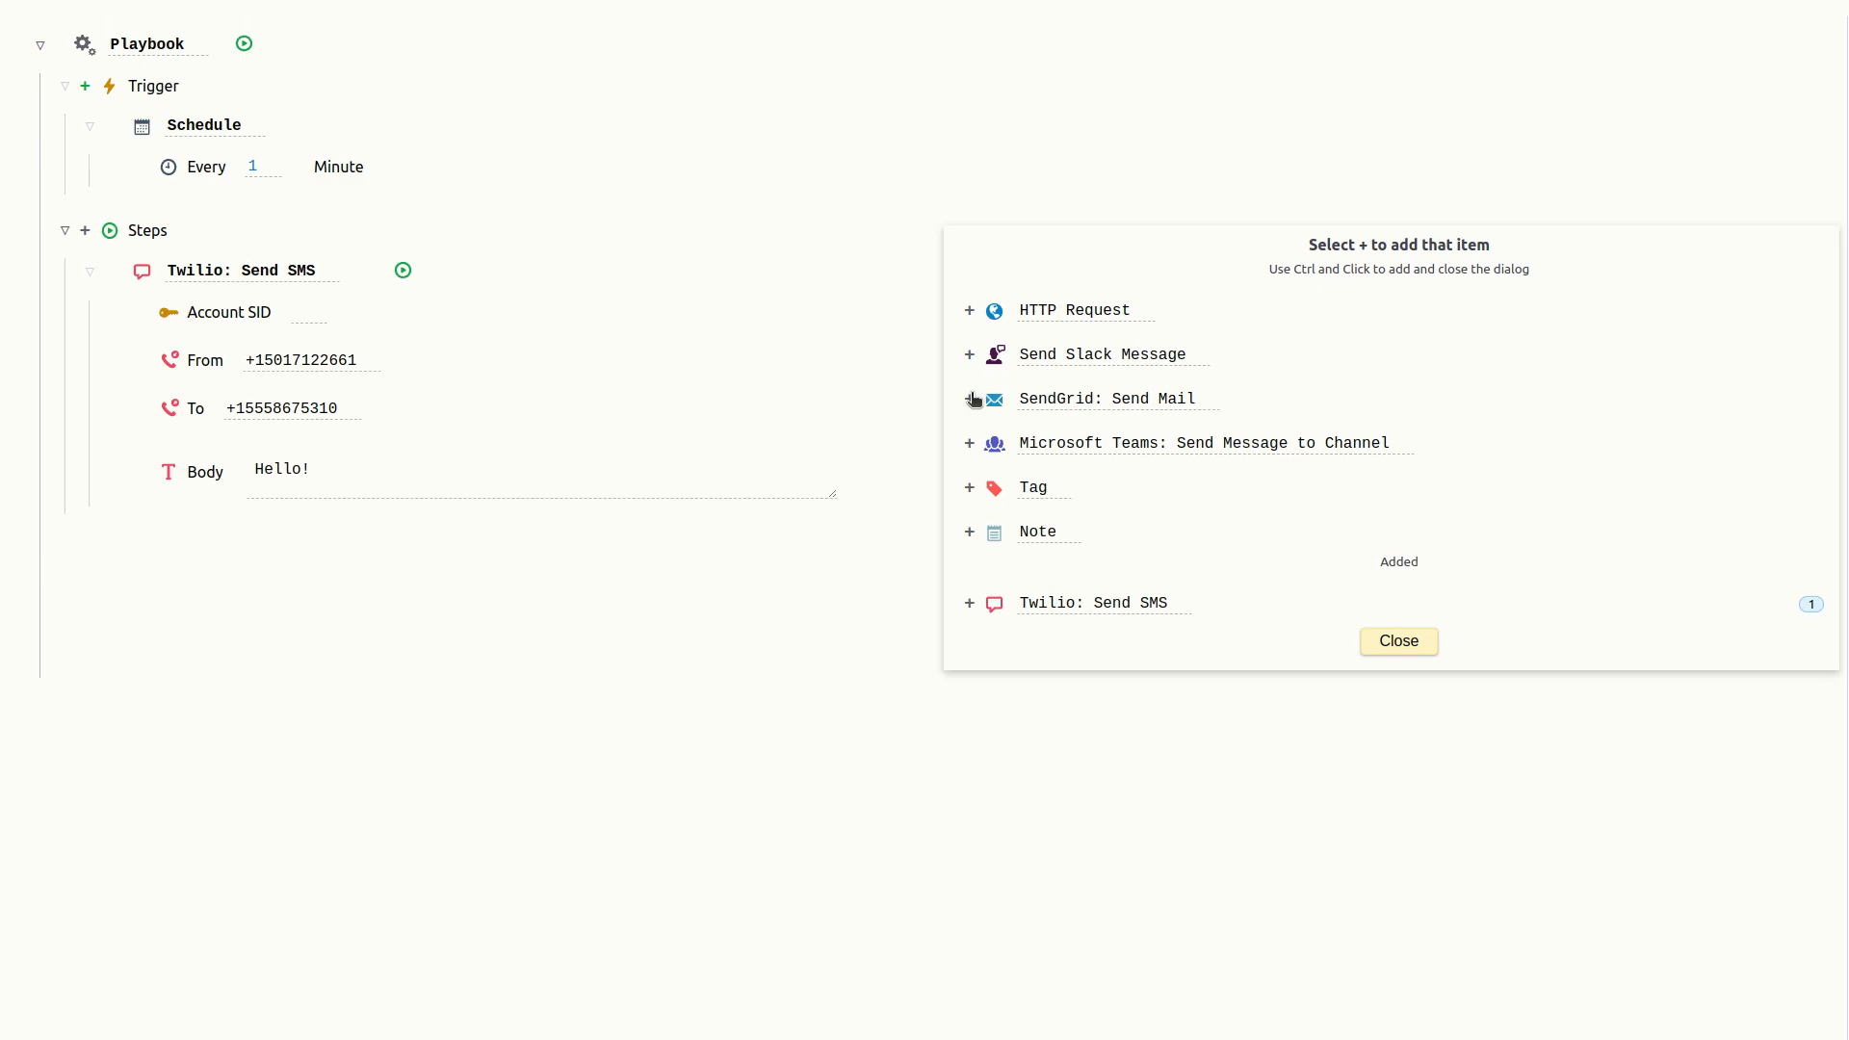
left_click(970, 399)
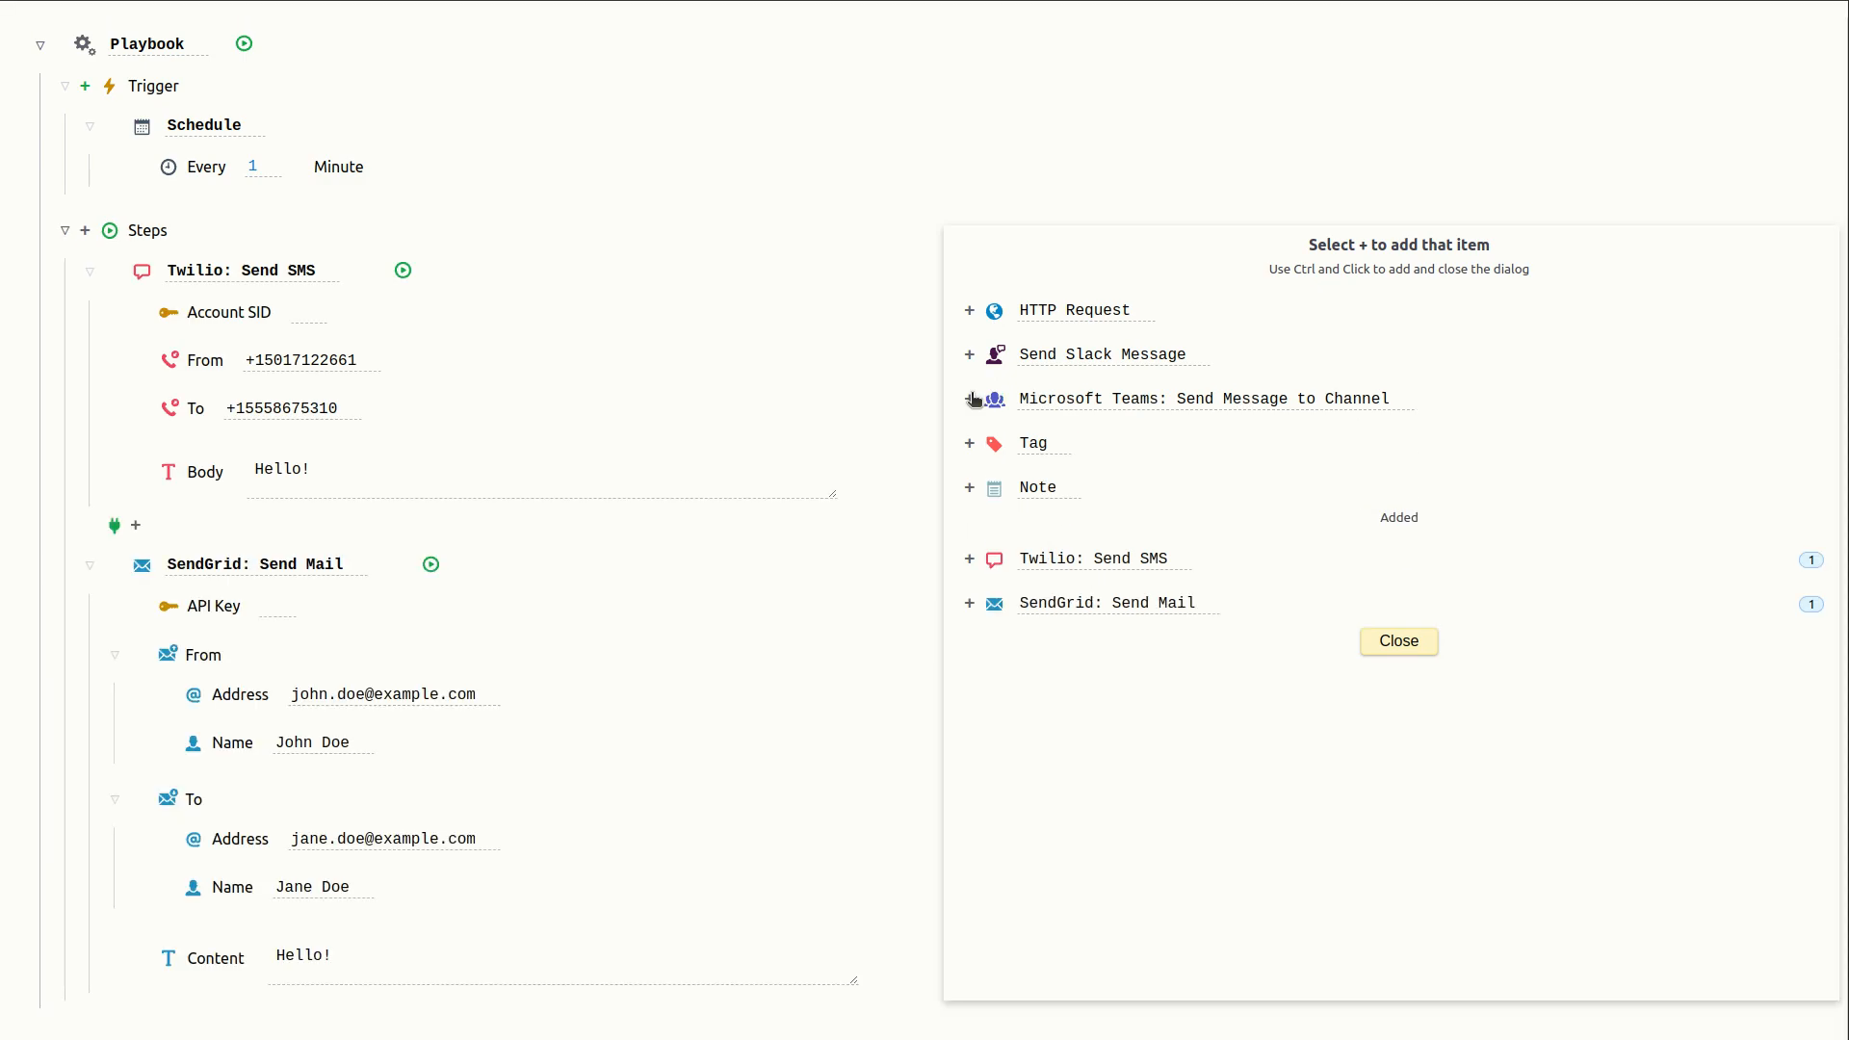
left_click(971, 398)
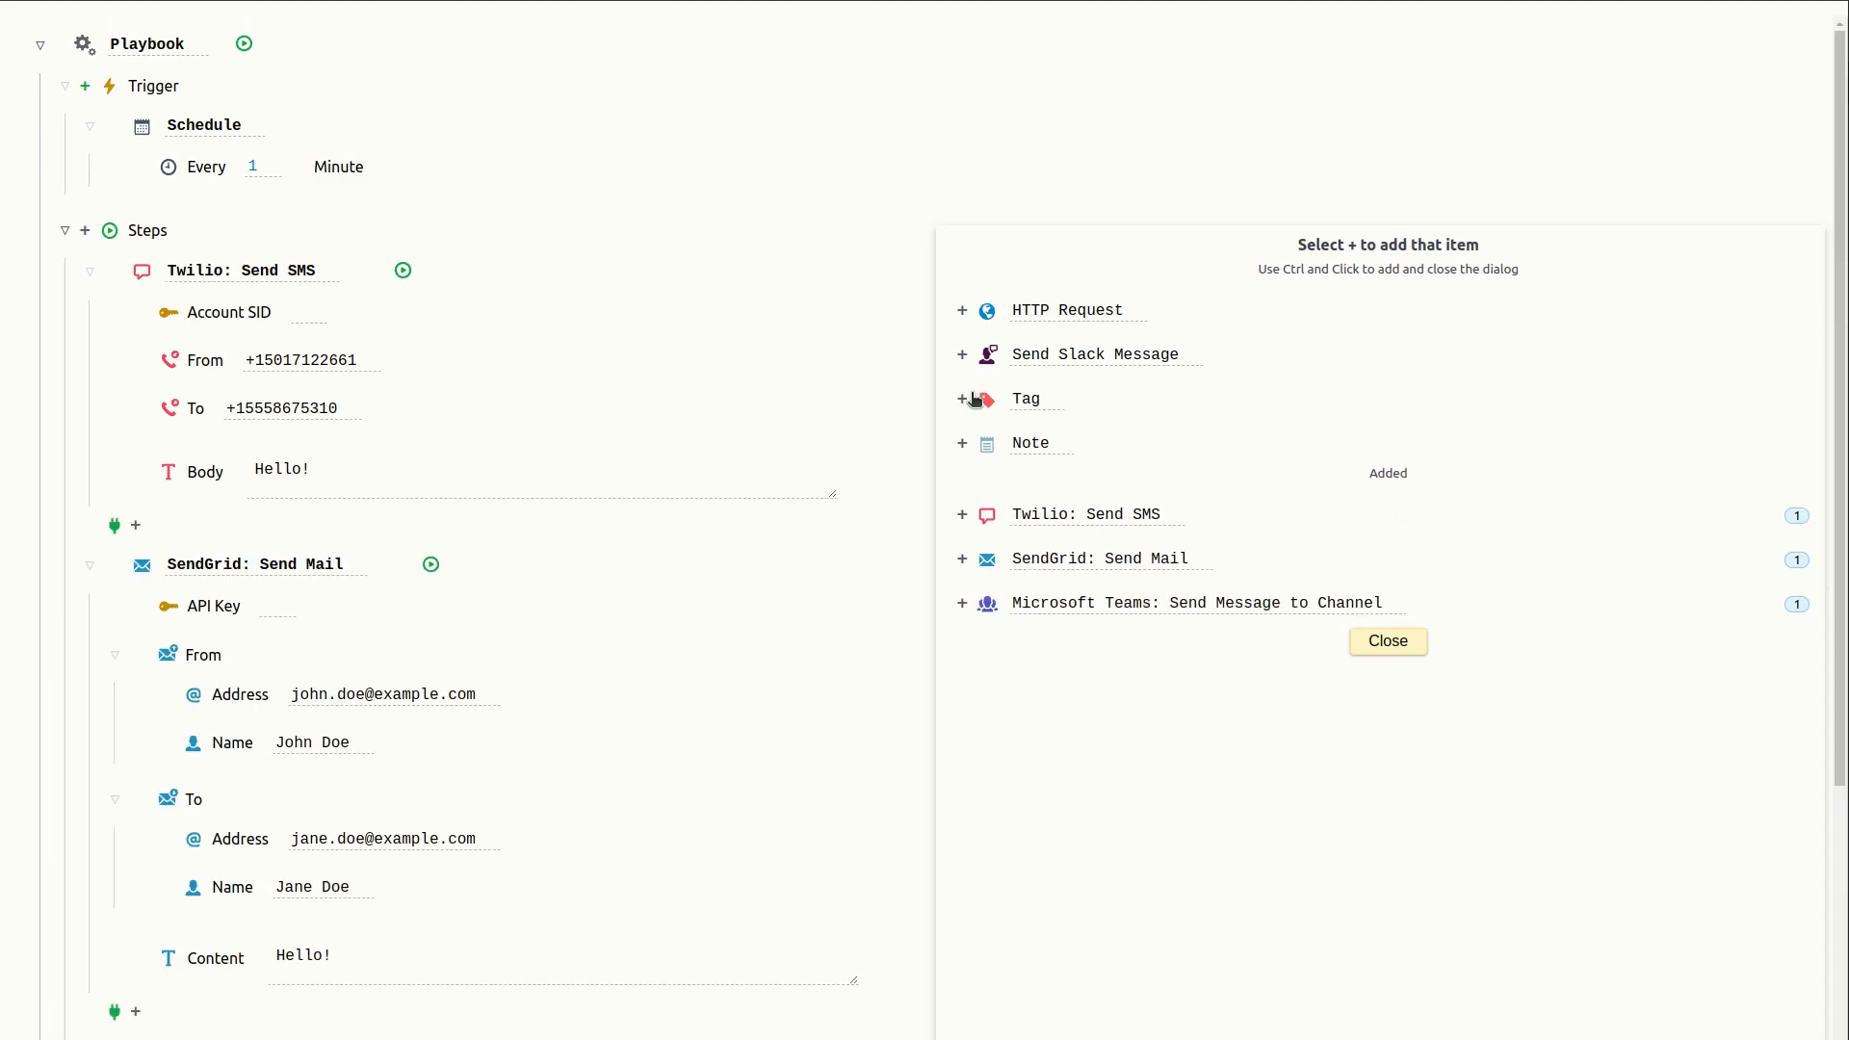
left_click(1392, 641)
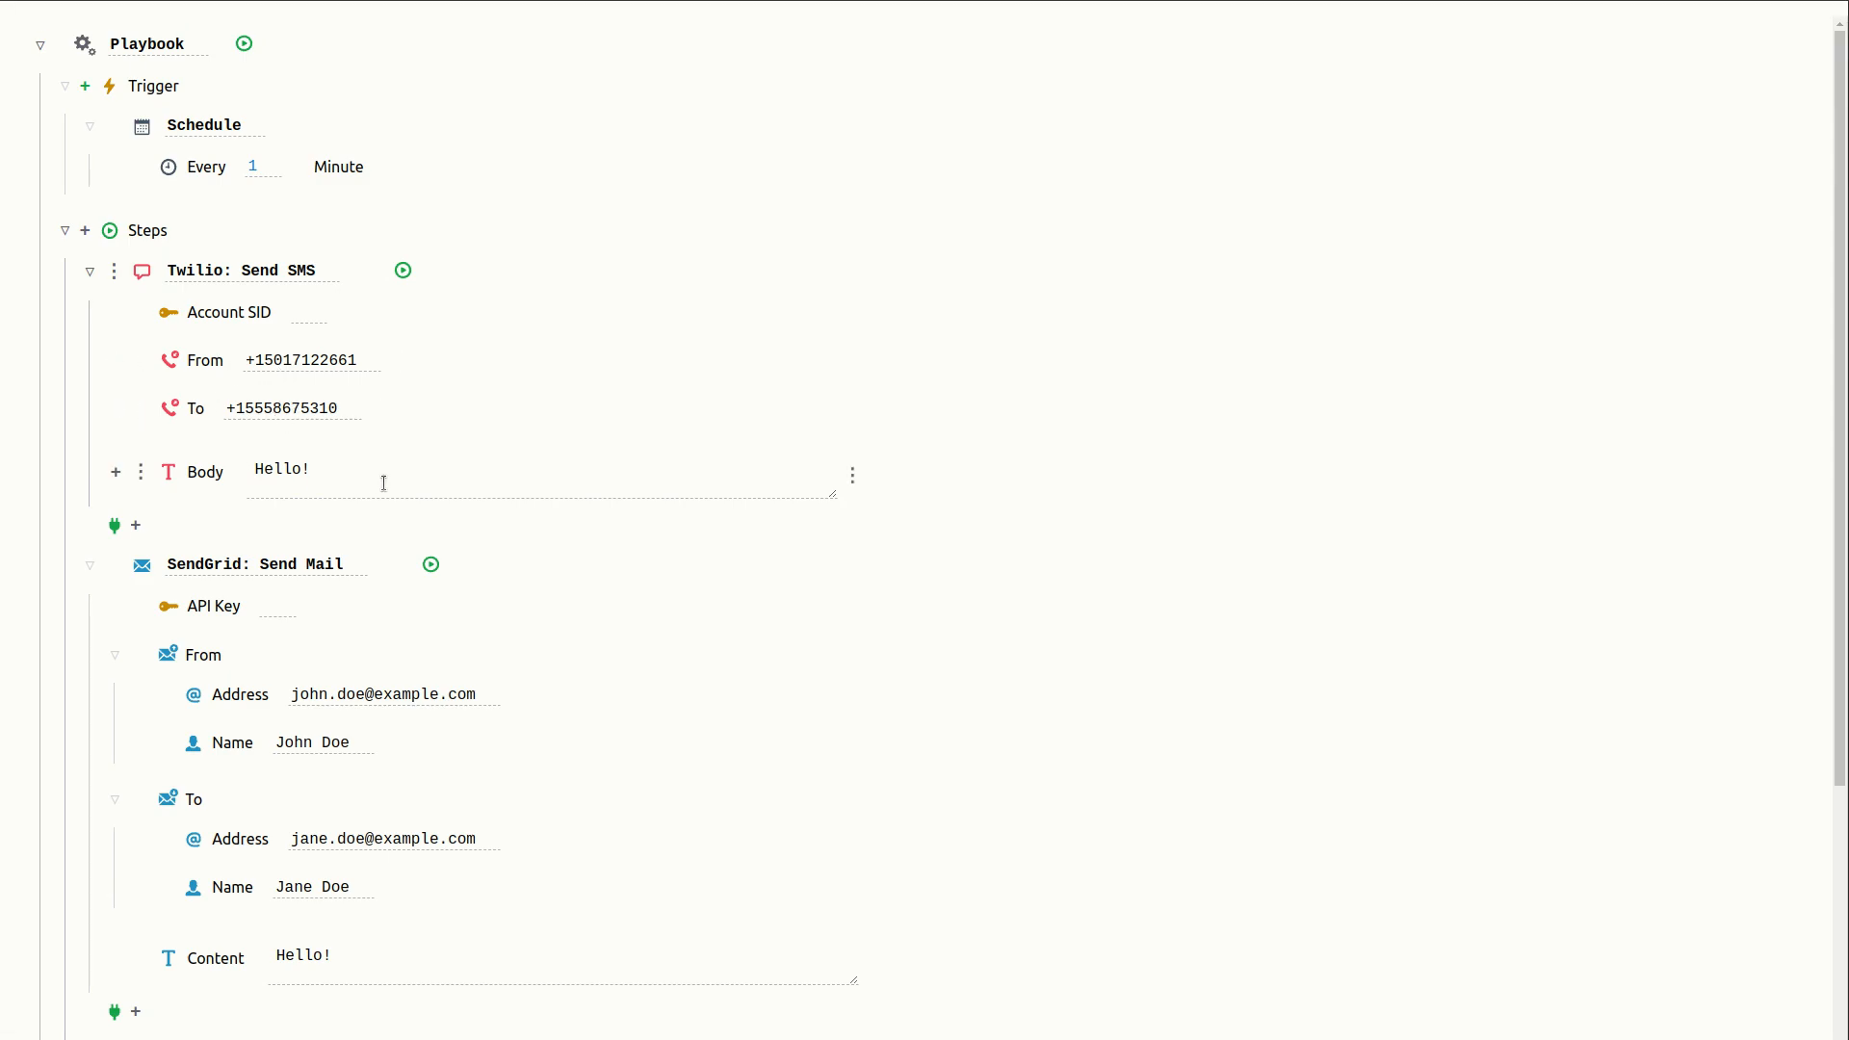
- Add two more To recipients and a Reply To field to the SendGrid: Send Mail step
scroll(1049, 644, "down", 3)
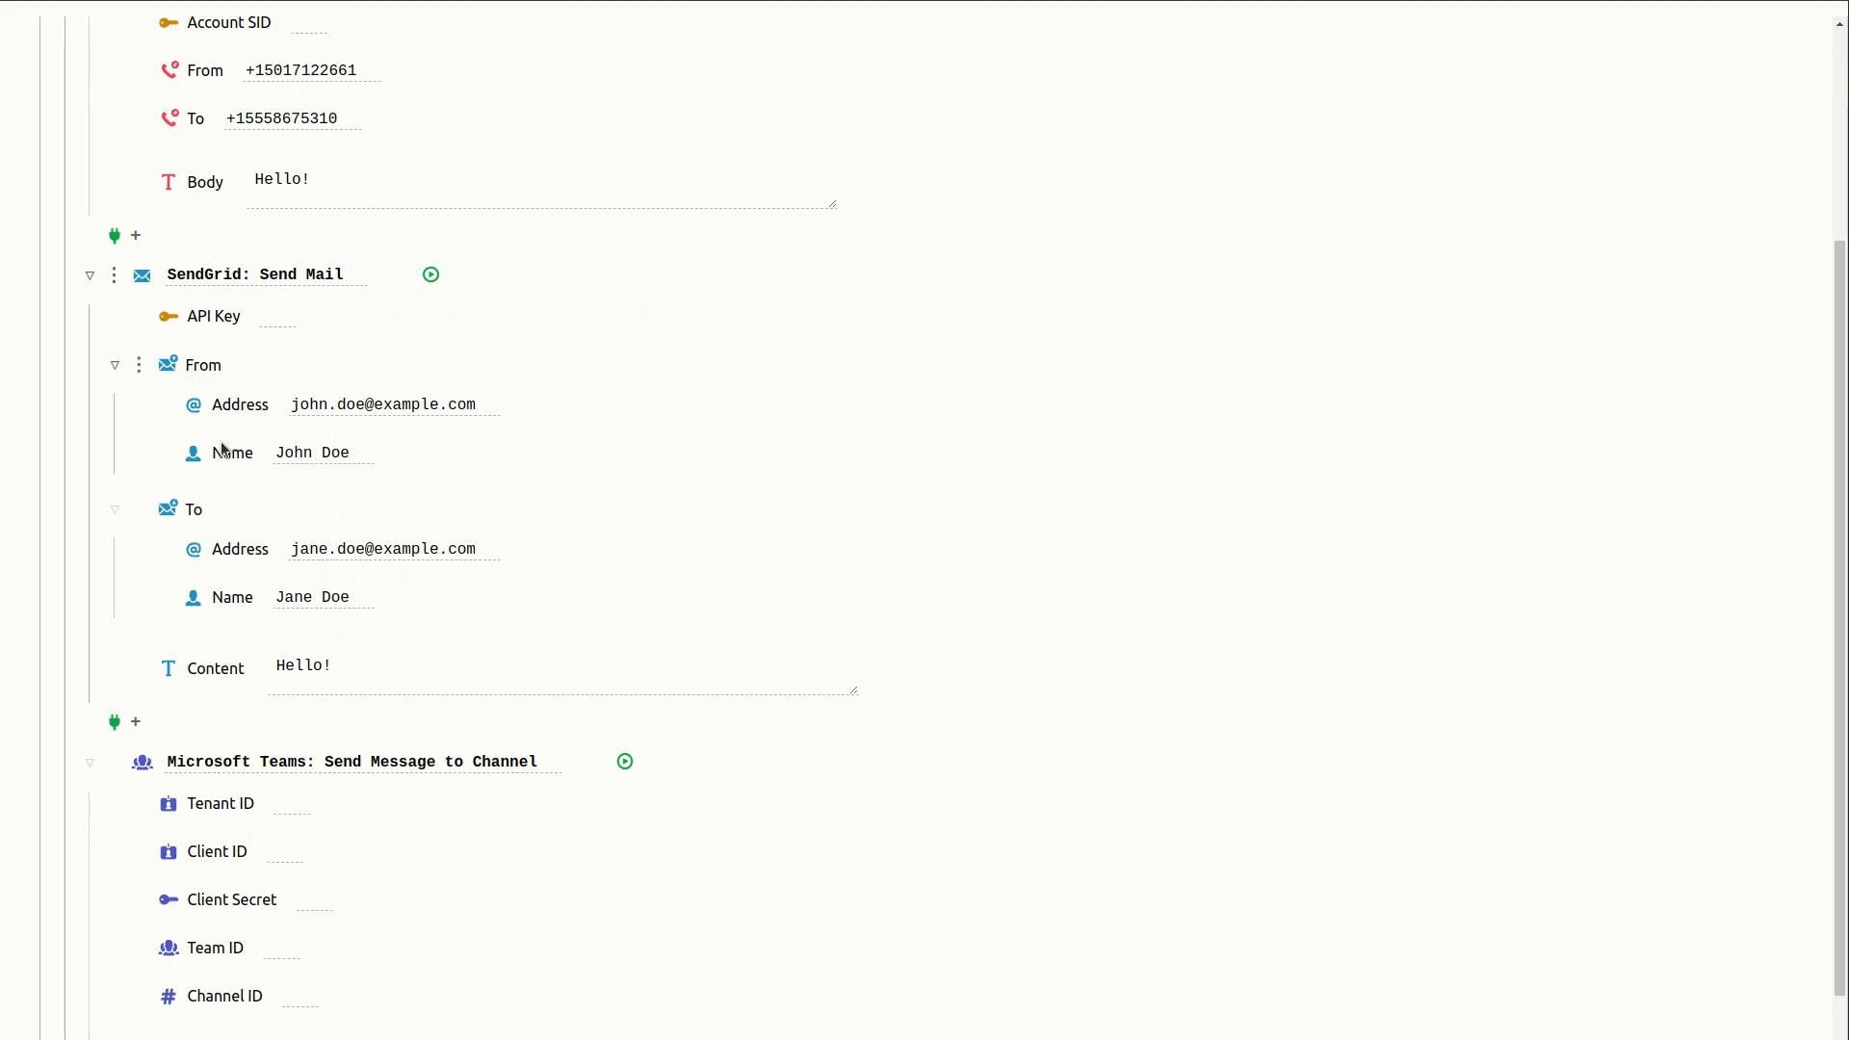
left_click(114, 280)
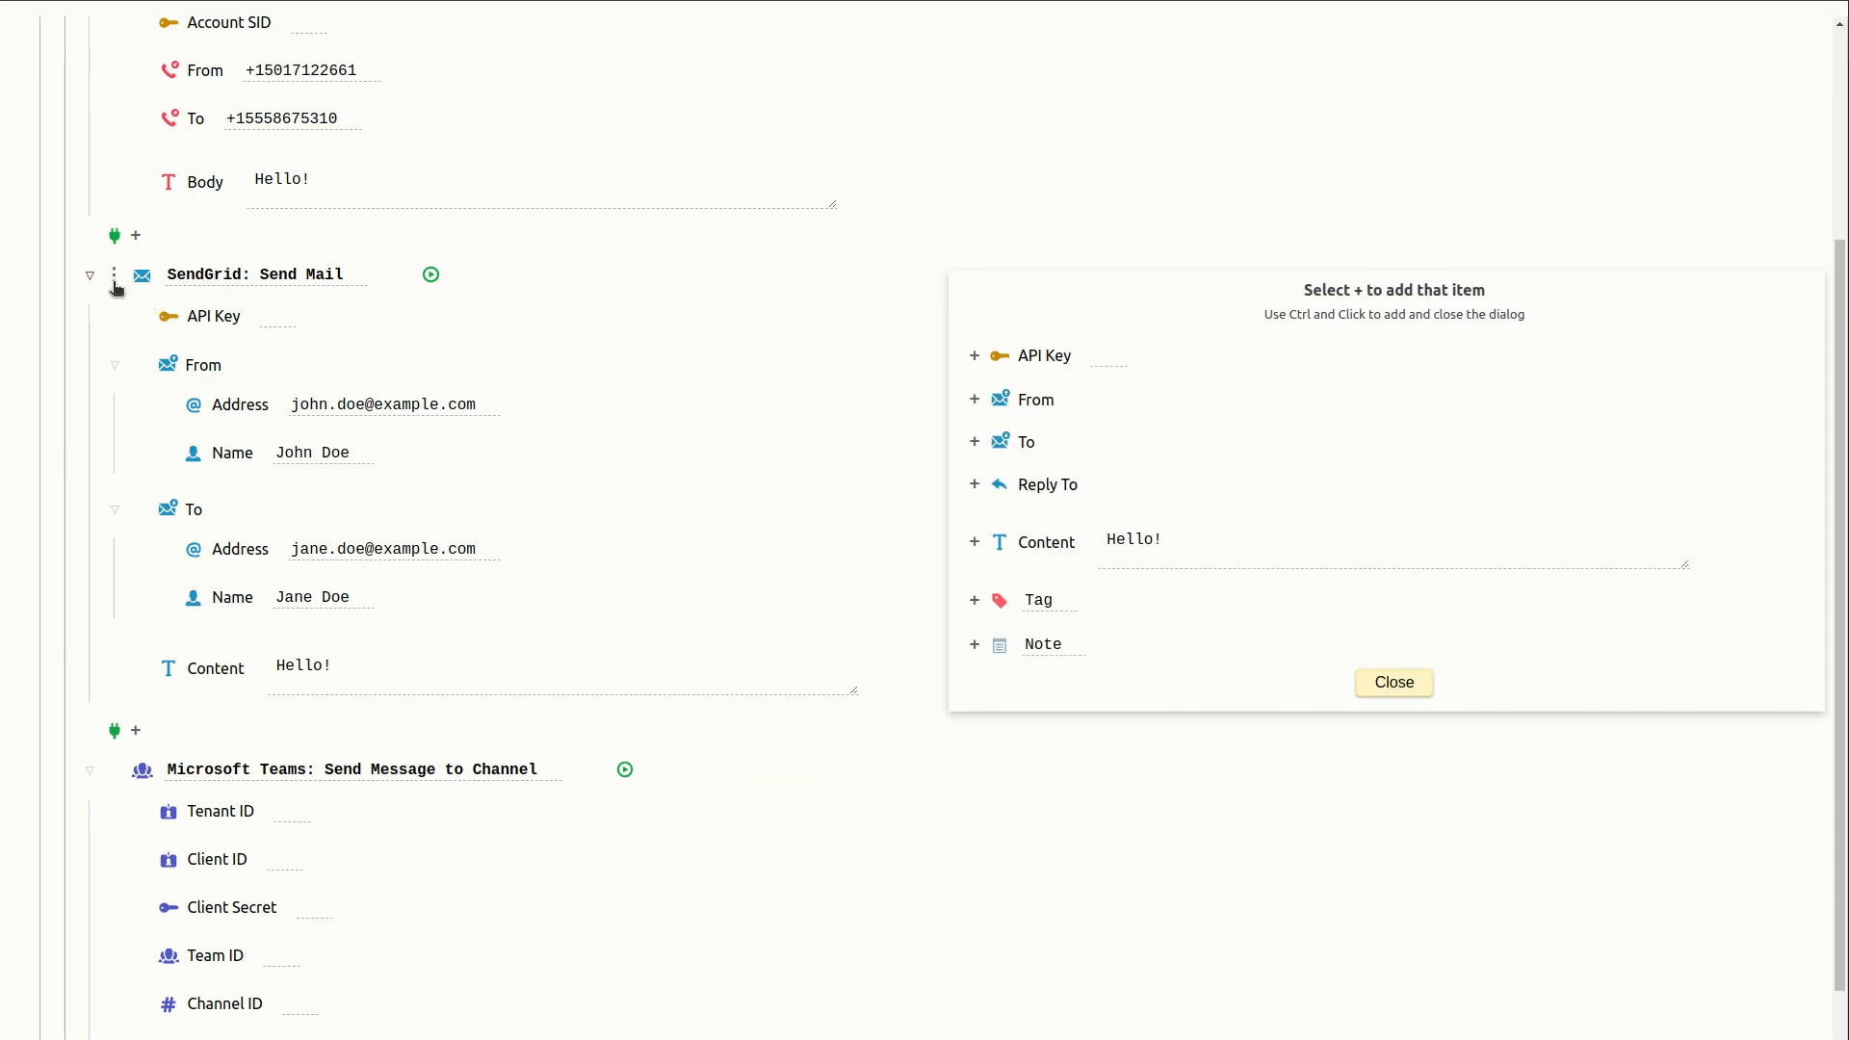
left_click(974, 442)
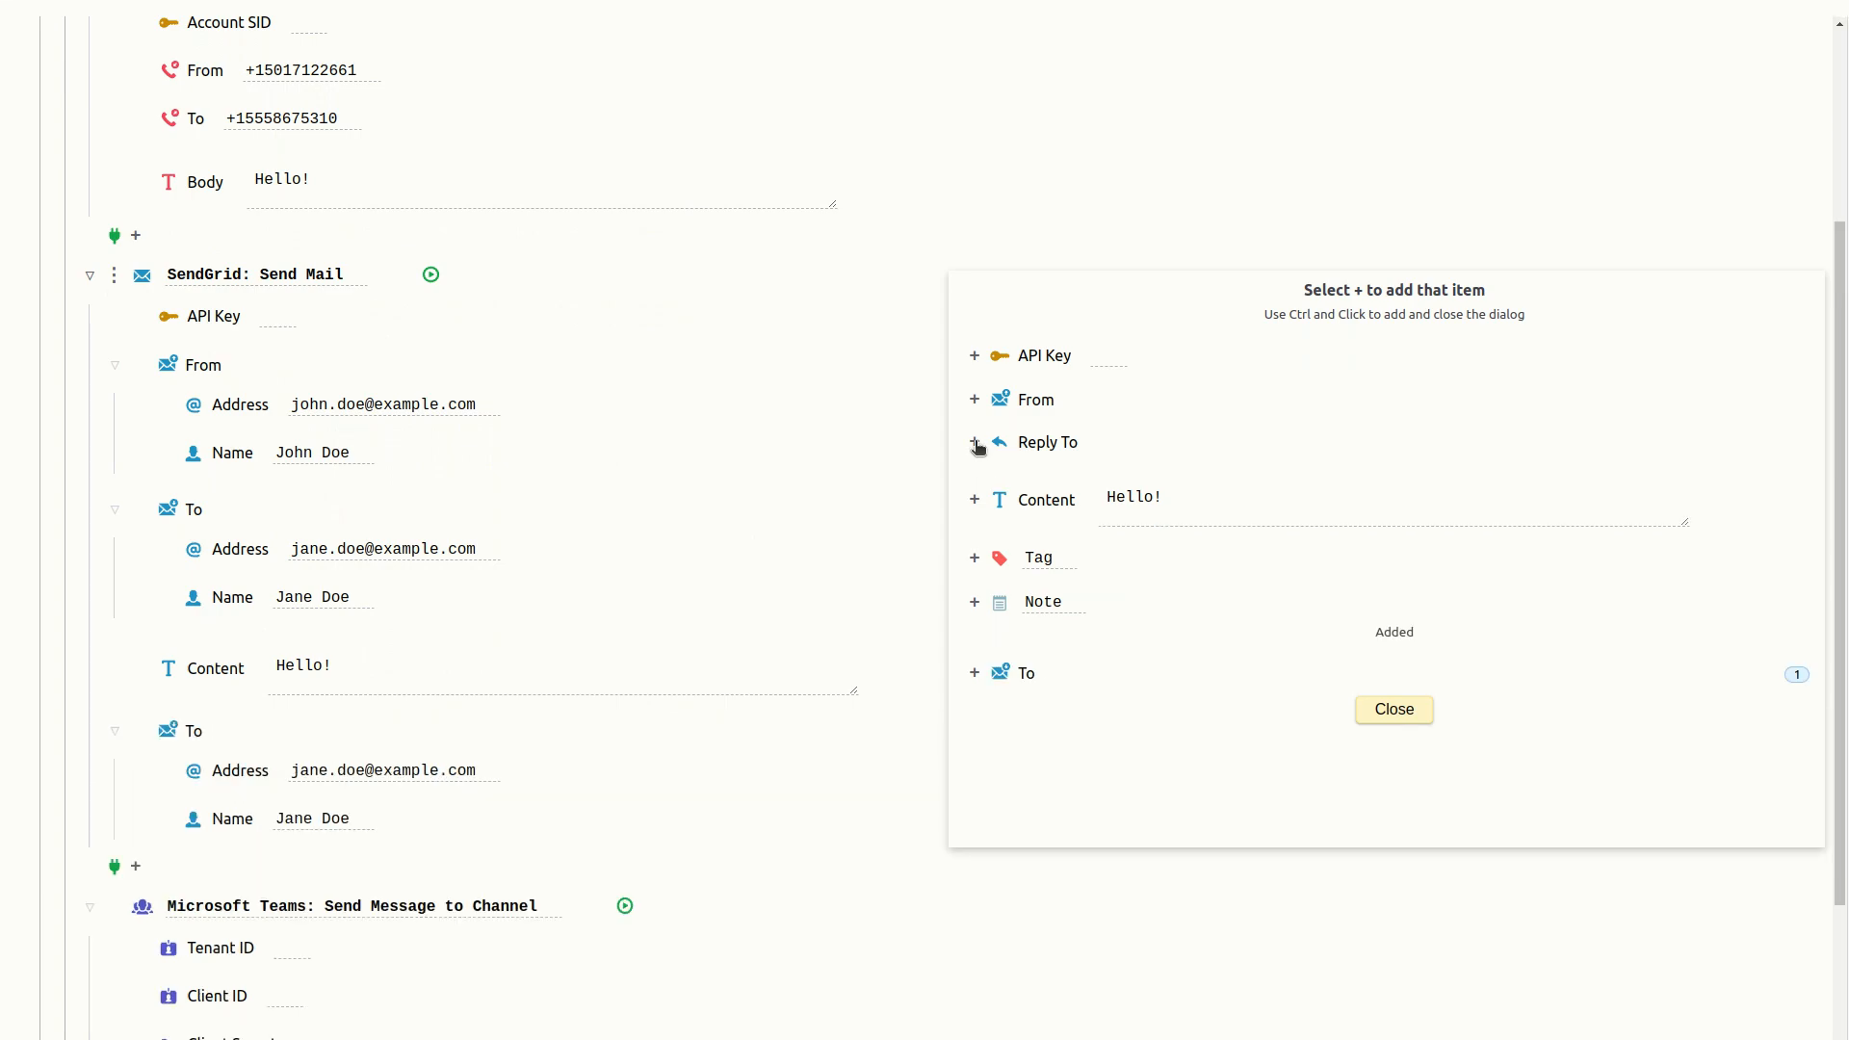
left_click(974, 674)
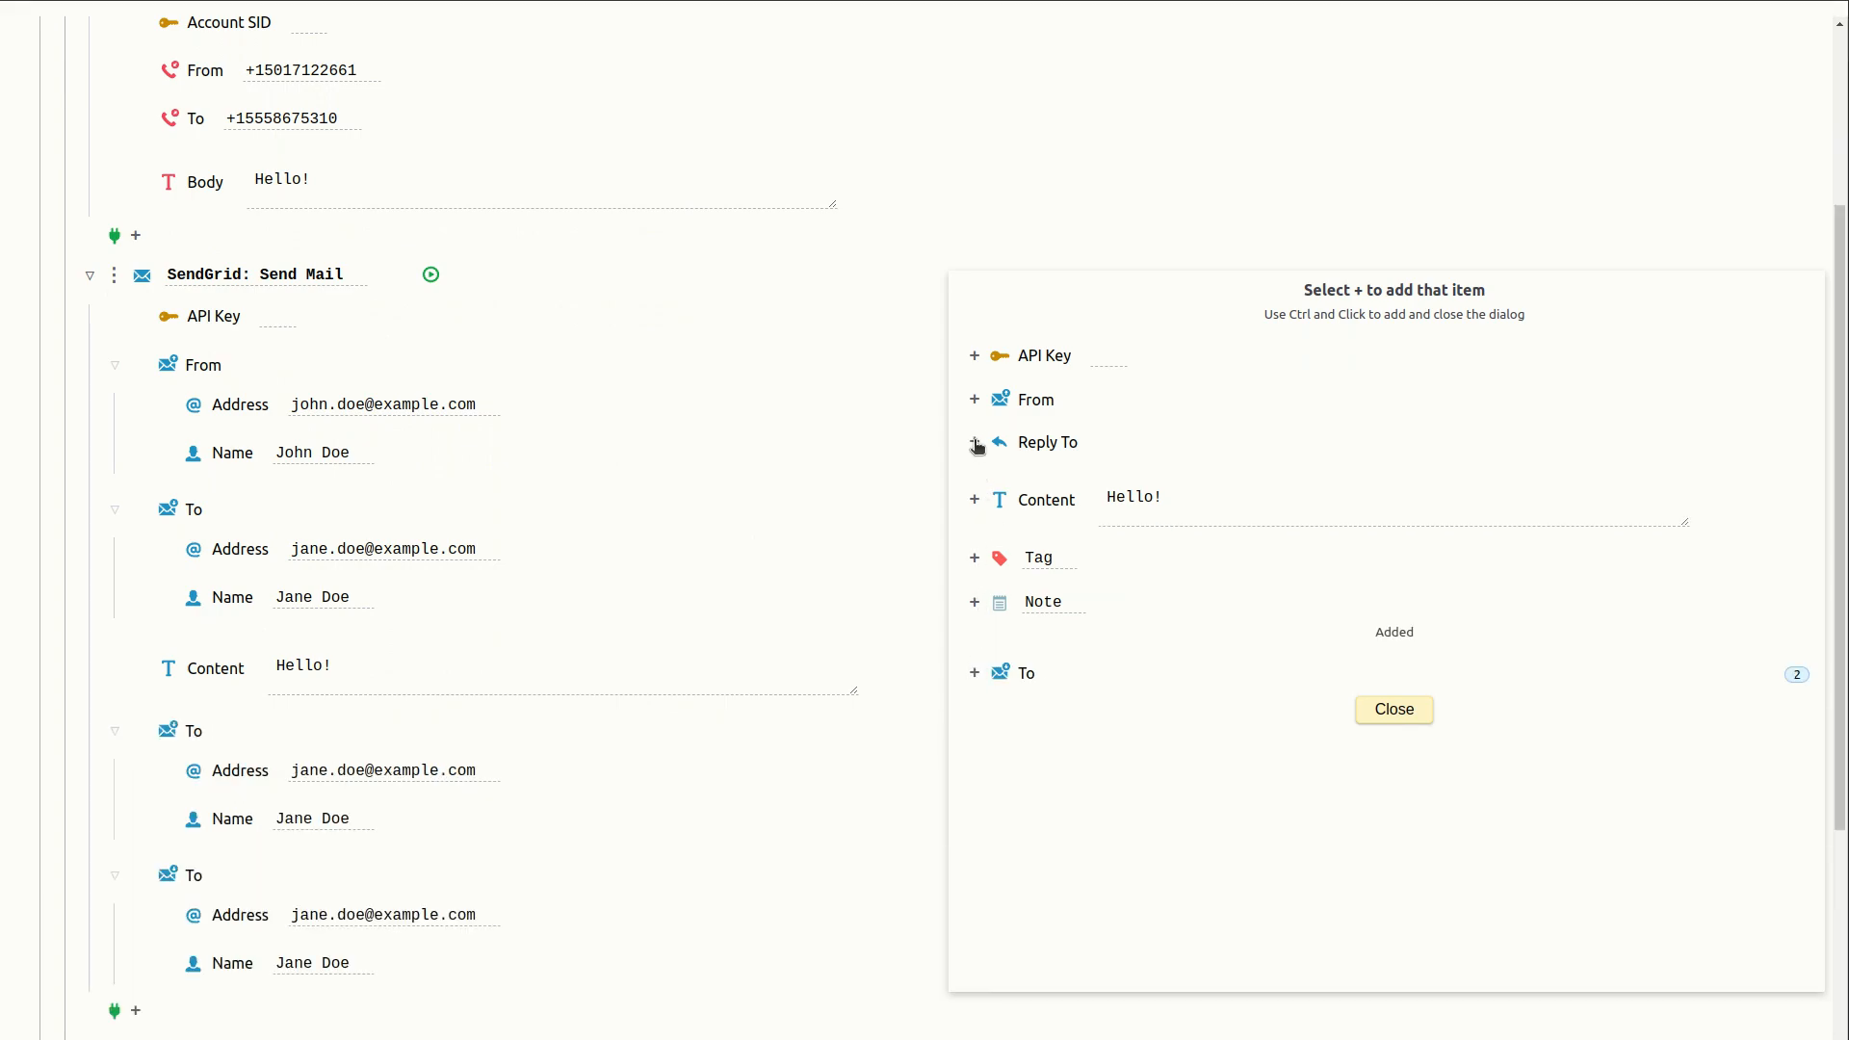
left_click(975, 442, "ctrl")
scroll(971, 446, "down", 3)
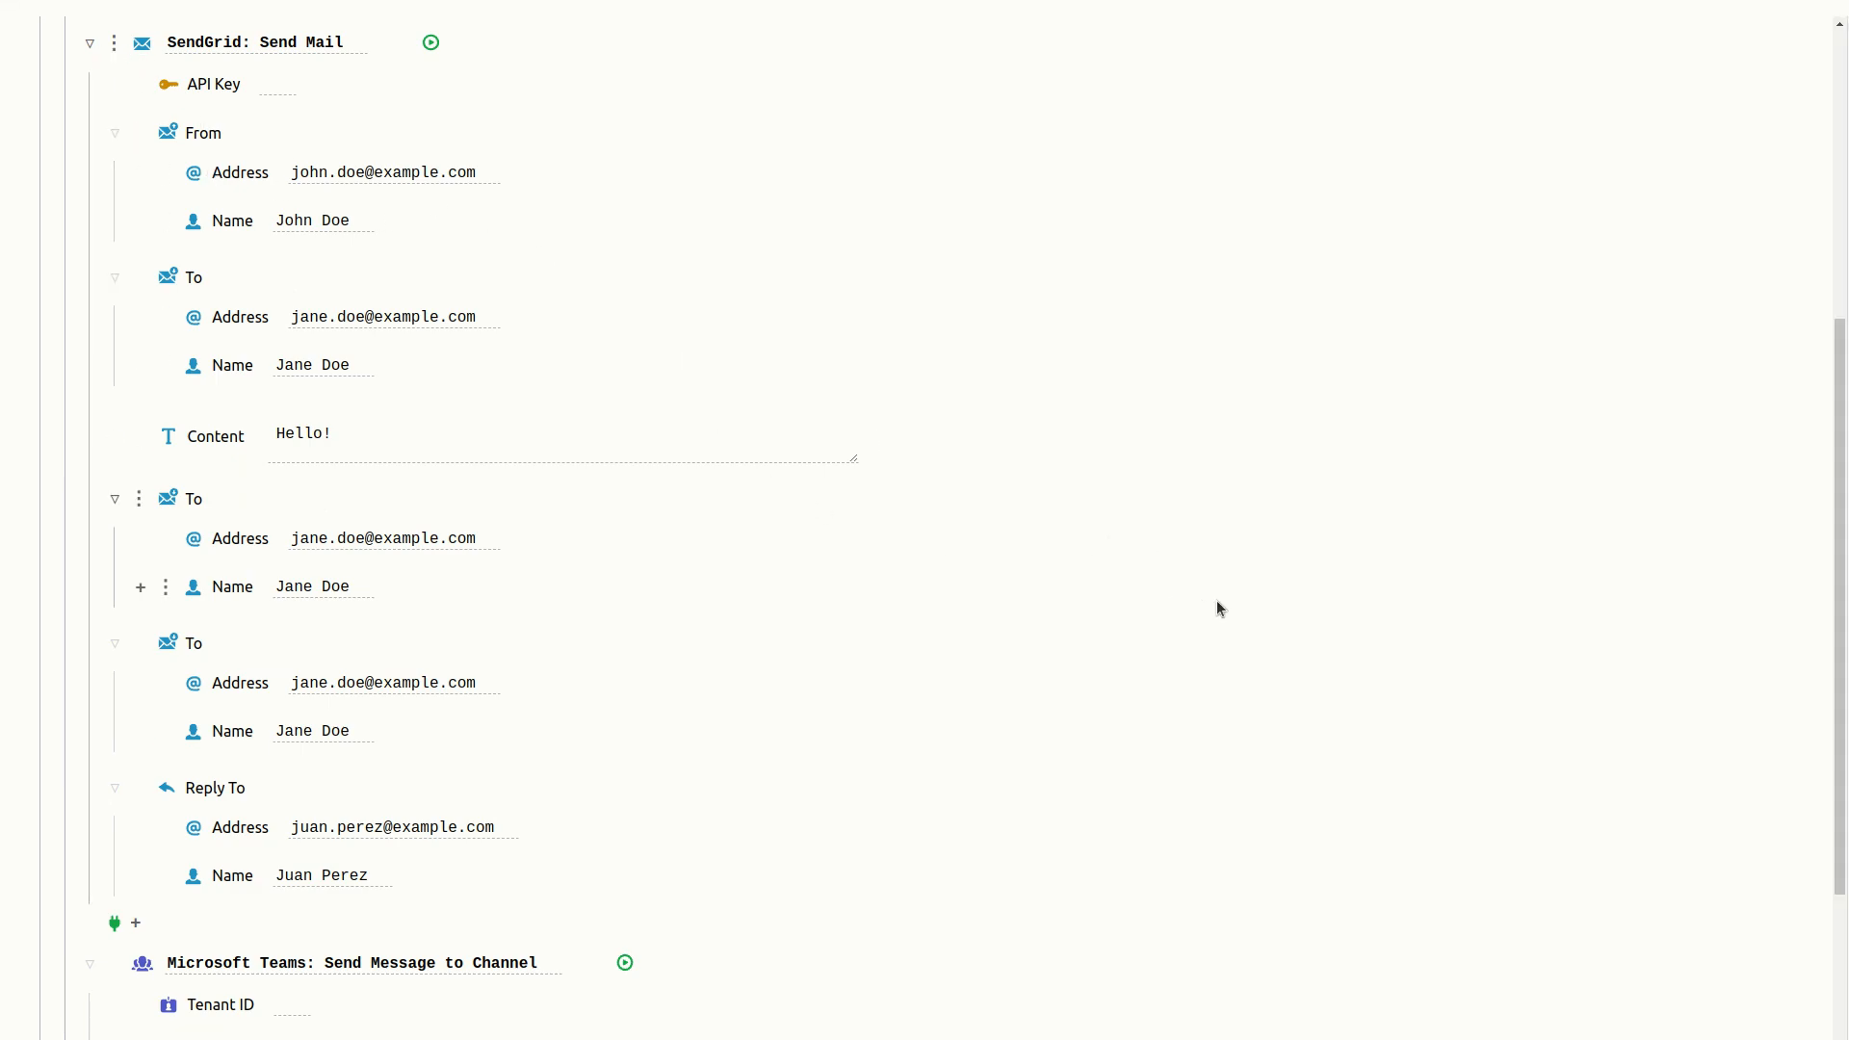
- Review the SendGrid and Microsoft Teams step fields in the playbook
scroll(1217, 602, "down", 3)
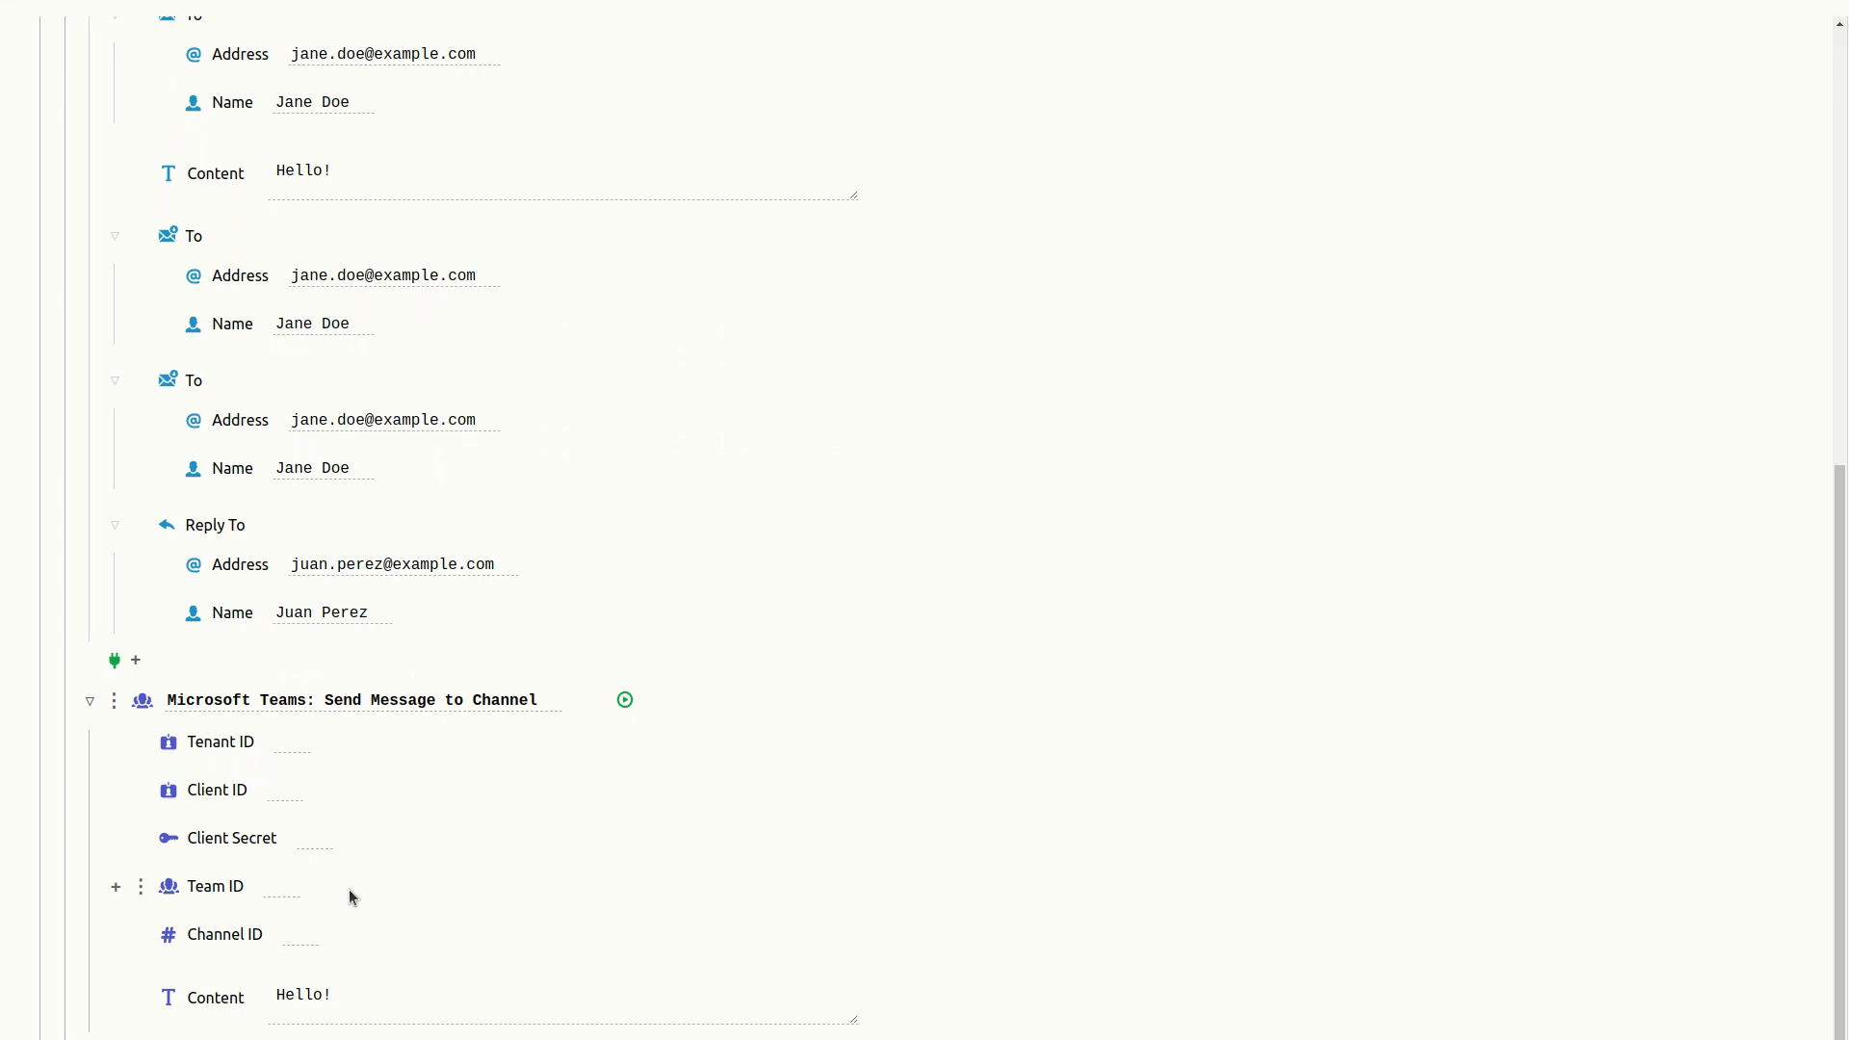
scroll(1258, 638, "up", 1)
scroll(1259, 637, "down", 1)
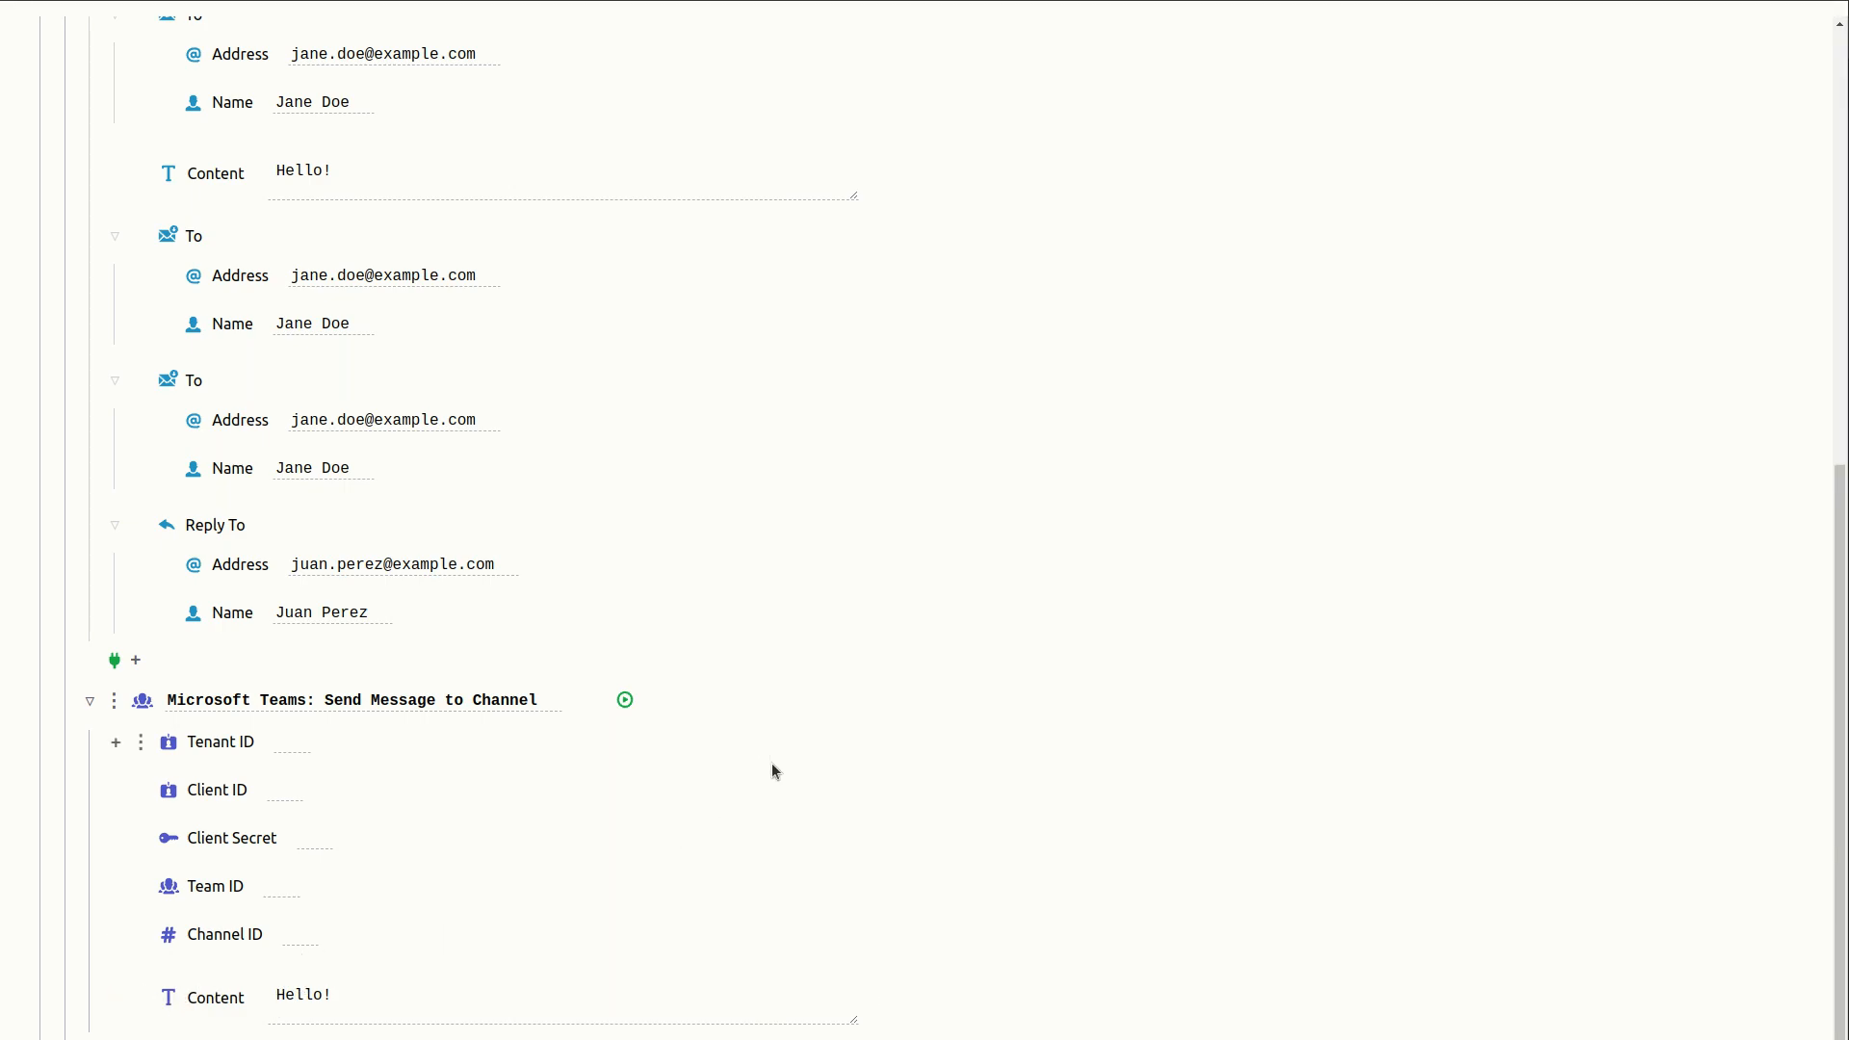
scroll(1011, 602, "up", 5)
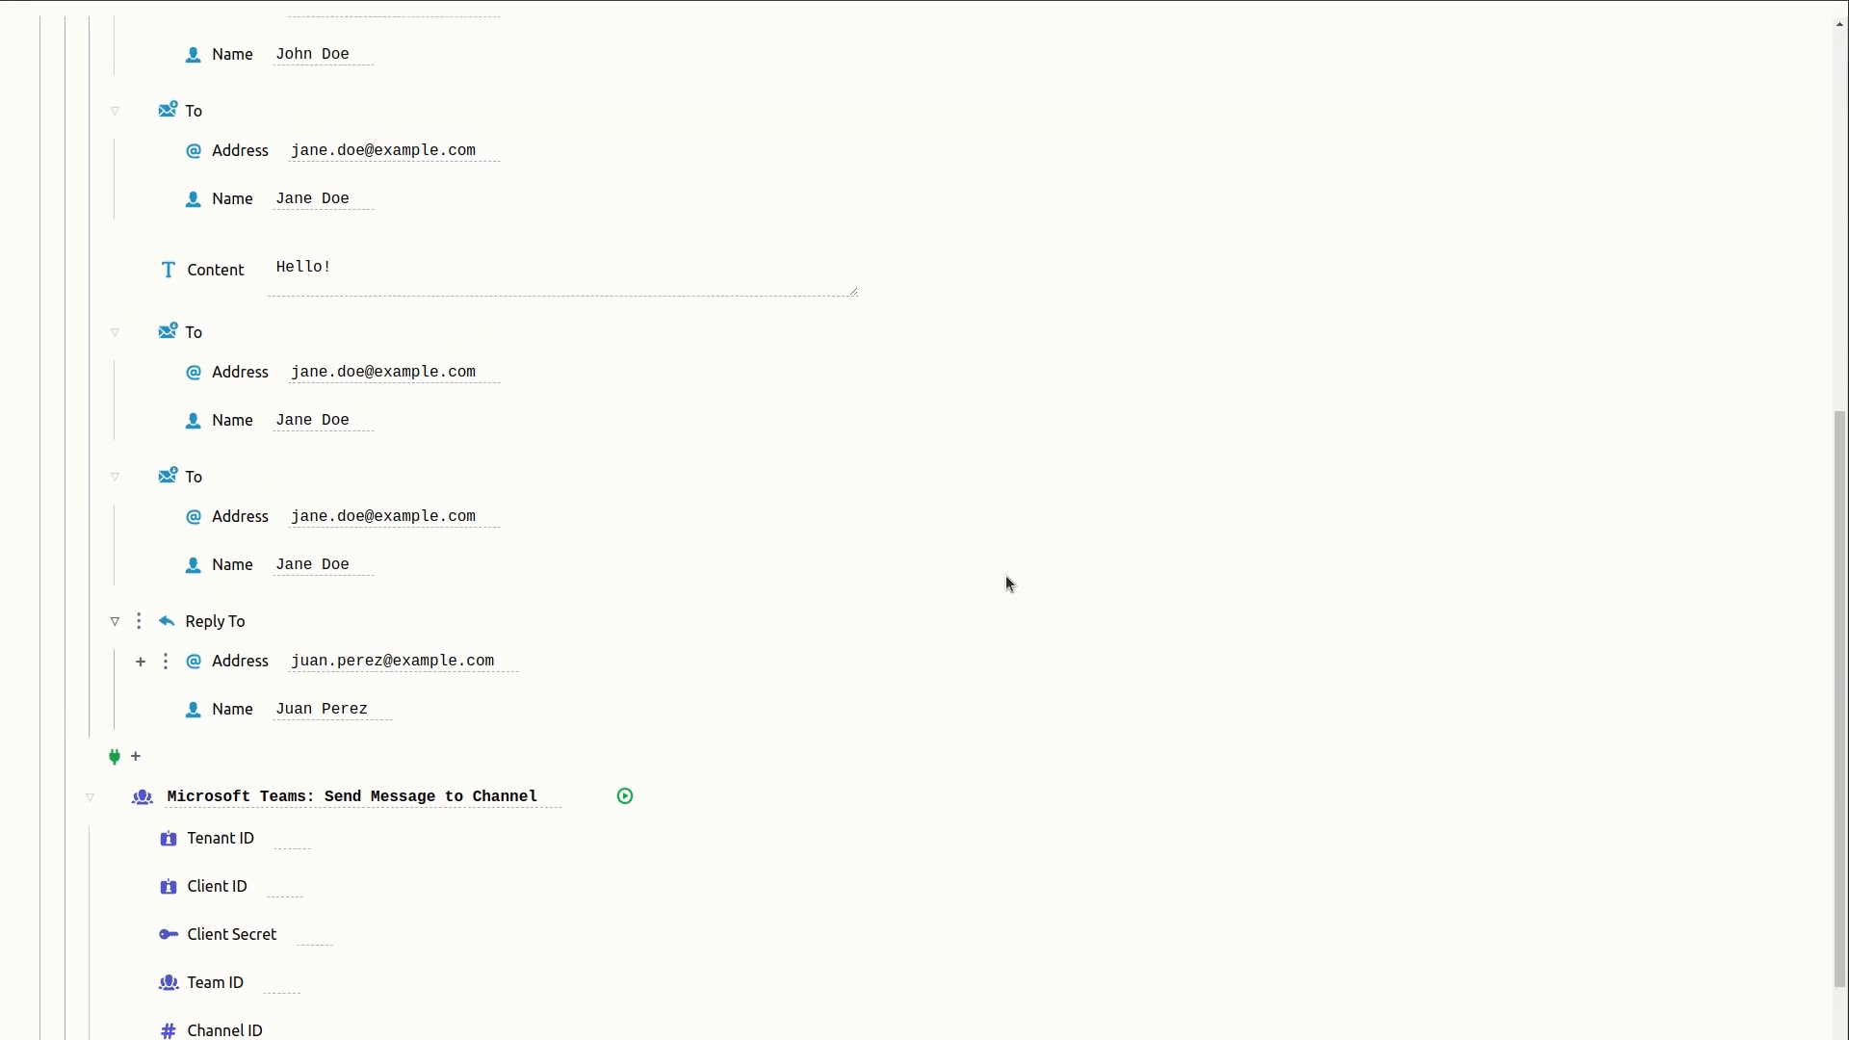
scroll(972, 586, "up", 3)
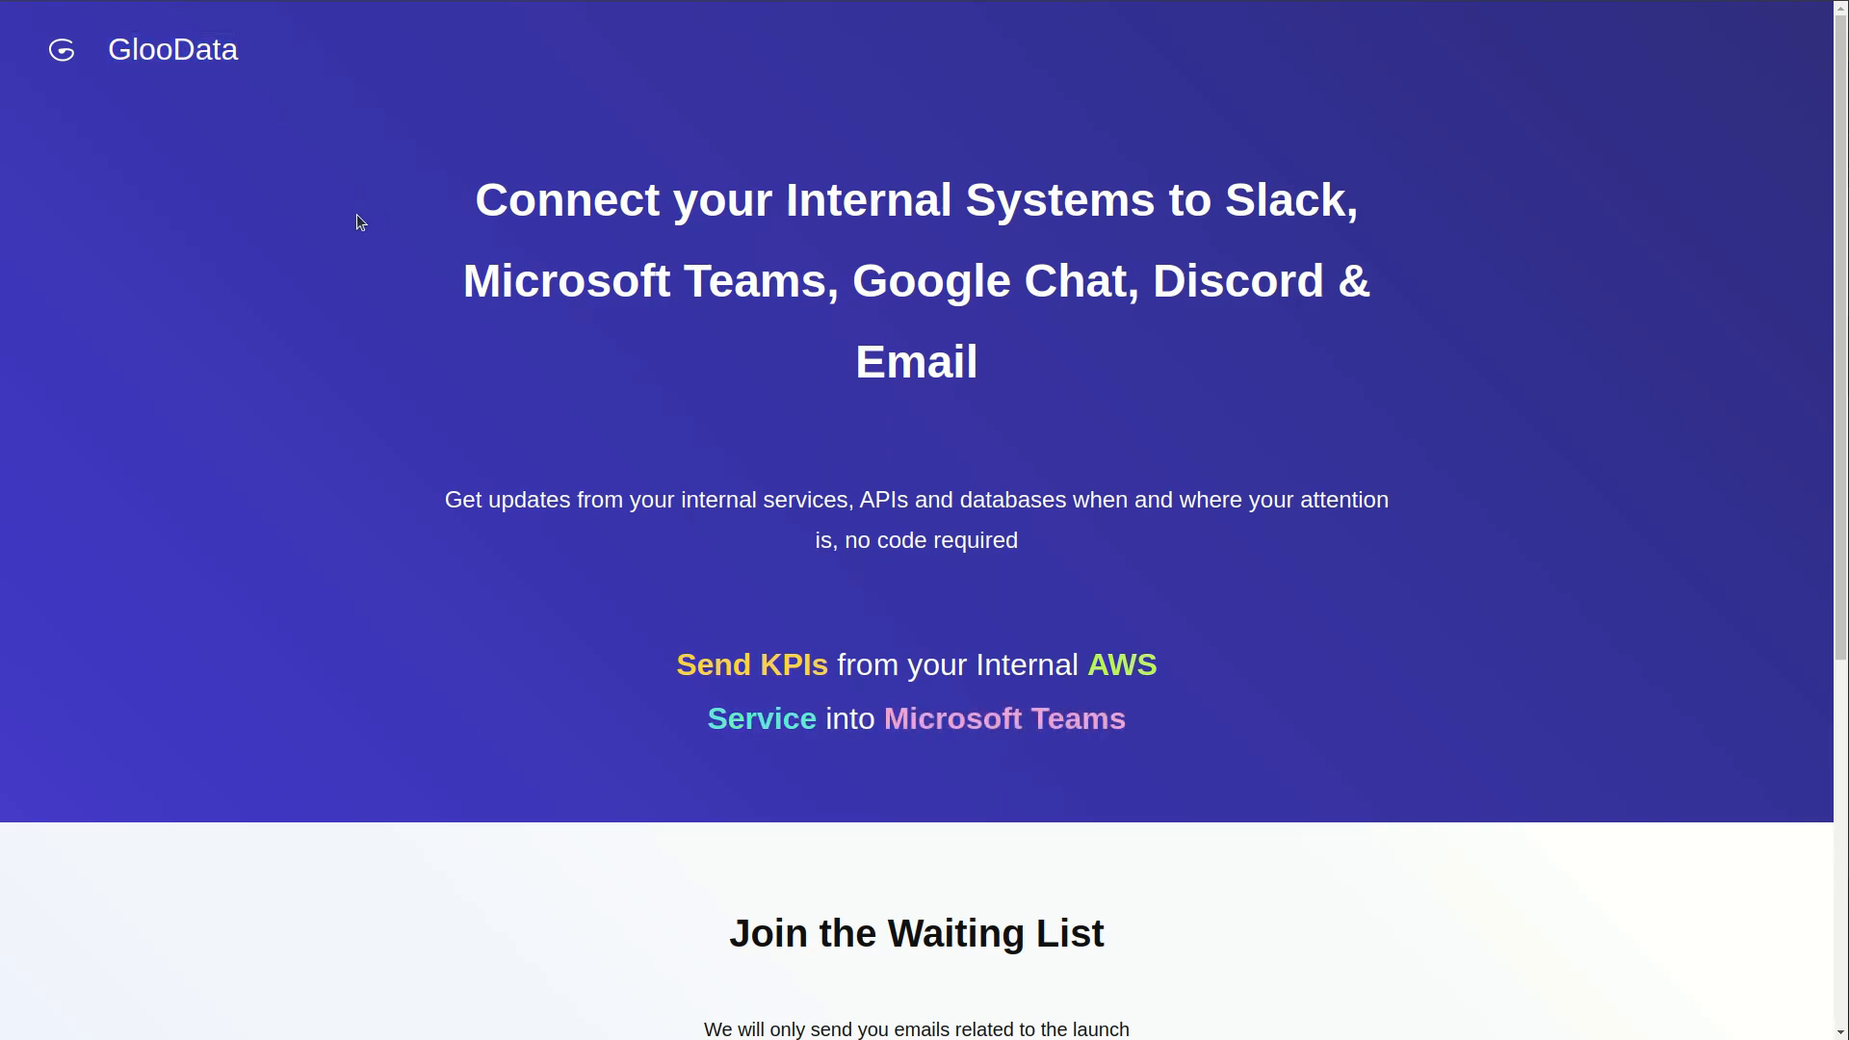
- Switch to the GlooData landing page and browse its waiting list form
scroll(1540, 597, "down", 3)
scroll(1573, 605, "down", 2)
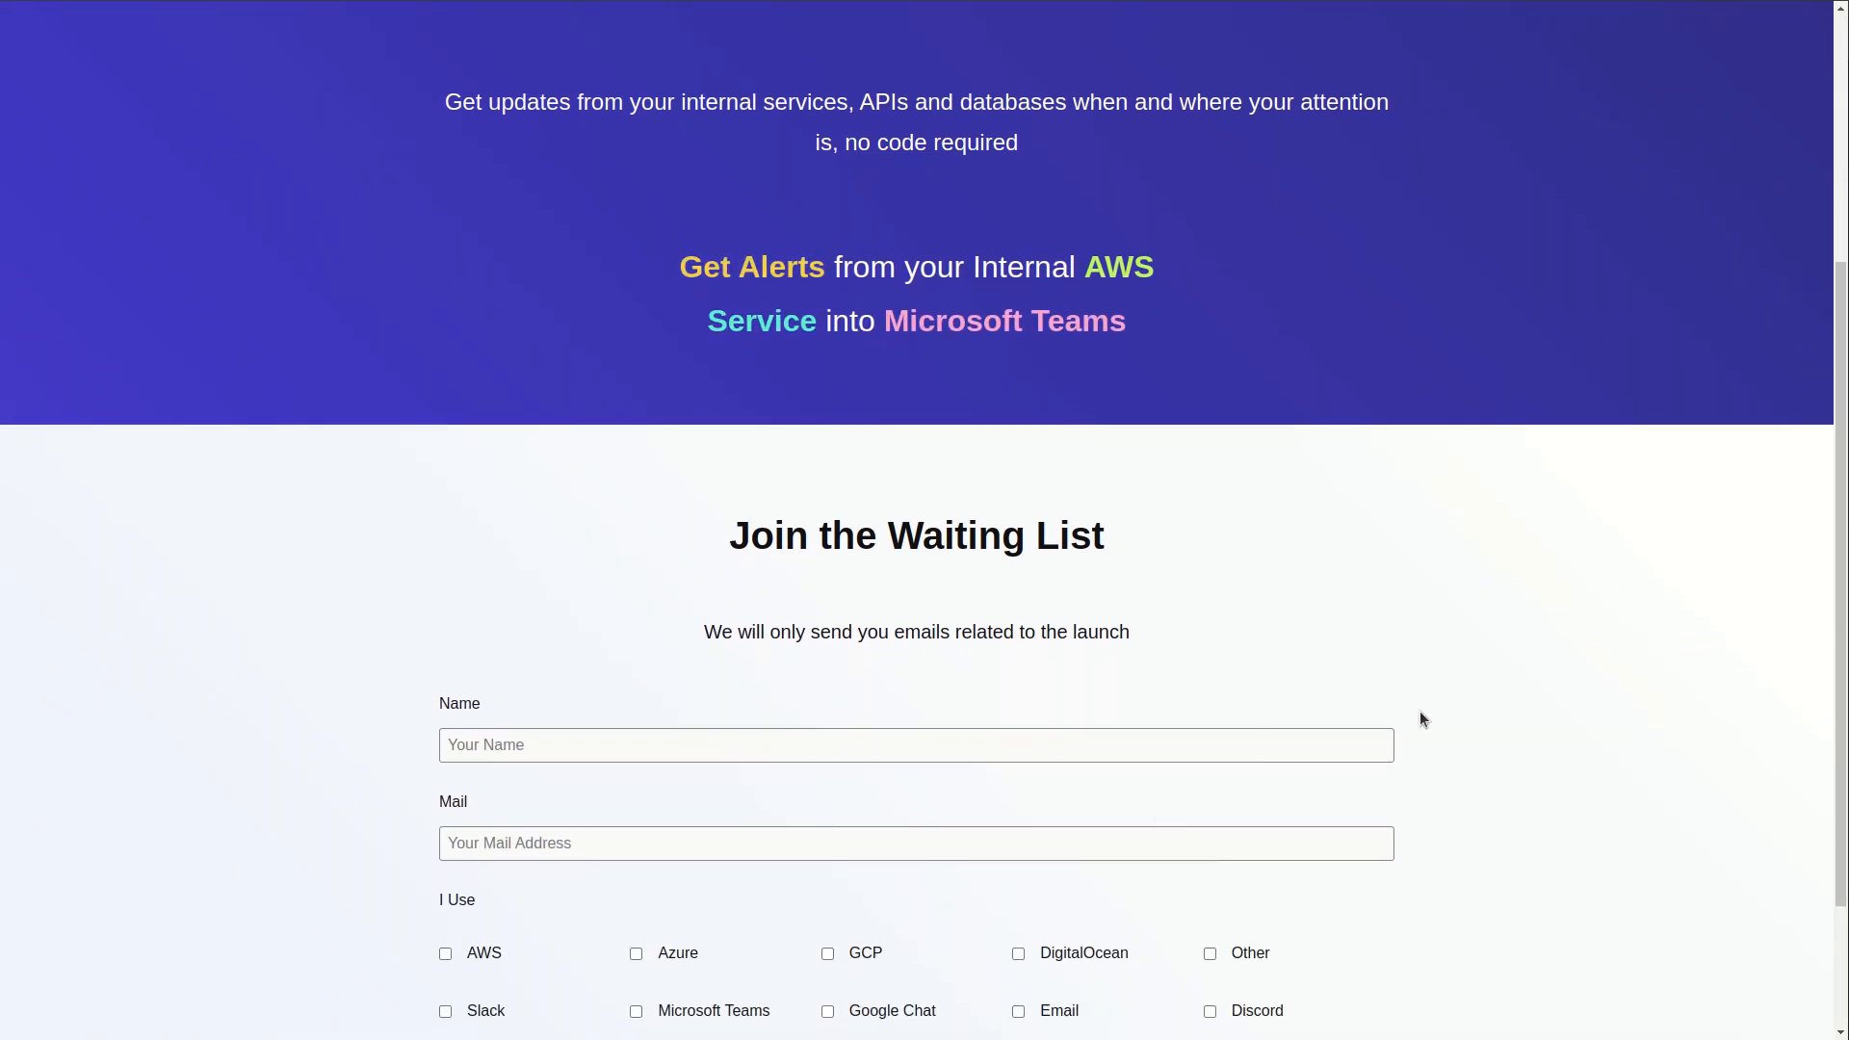
scroll(1527, 776, "down", 2)
scroll(1540, 775, "up", 4)
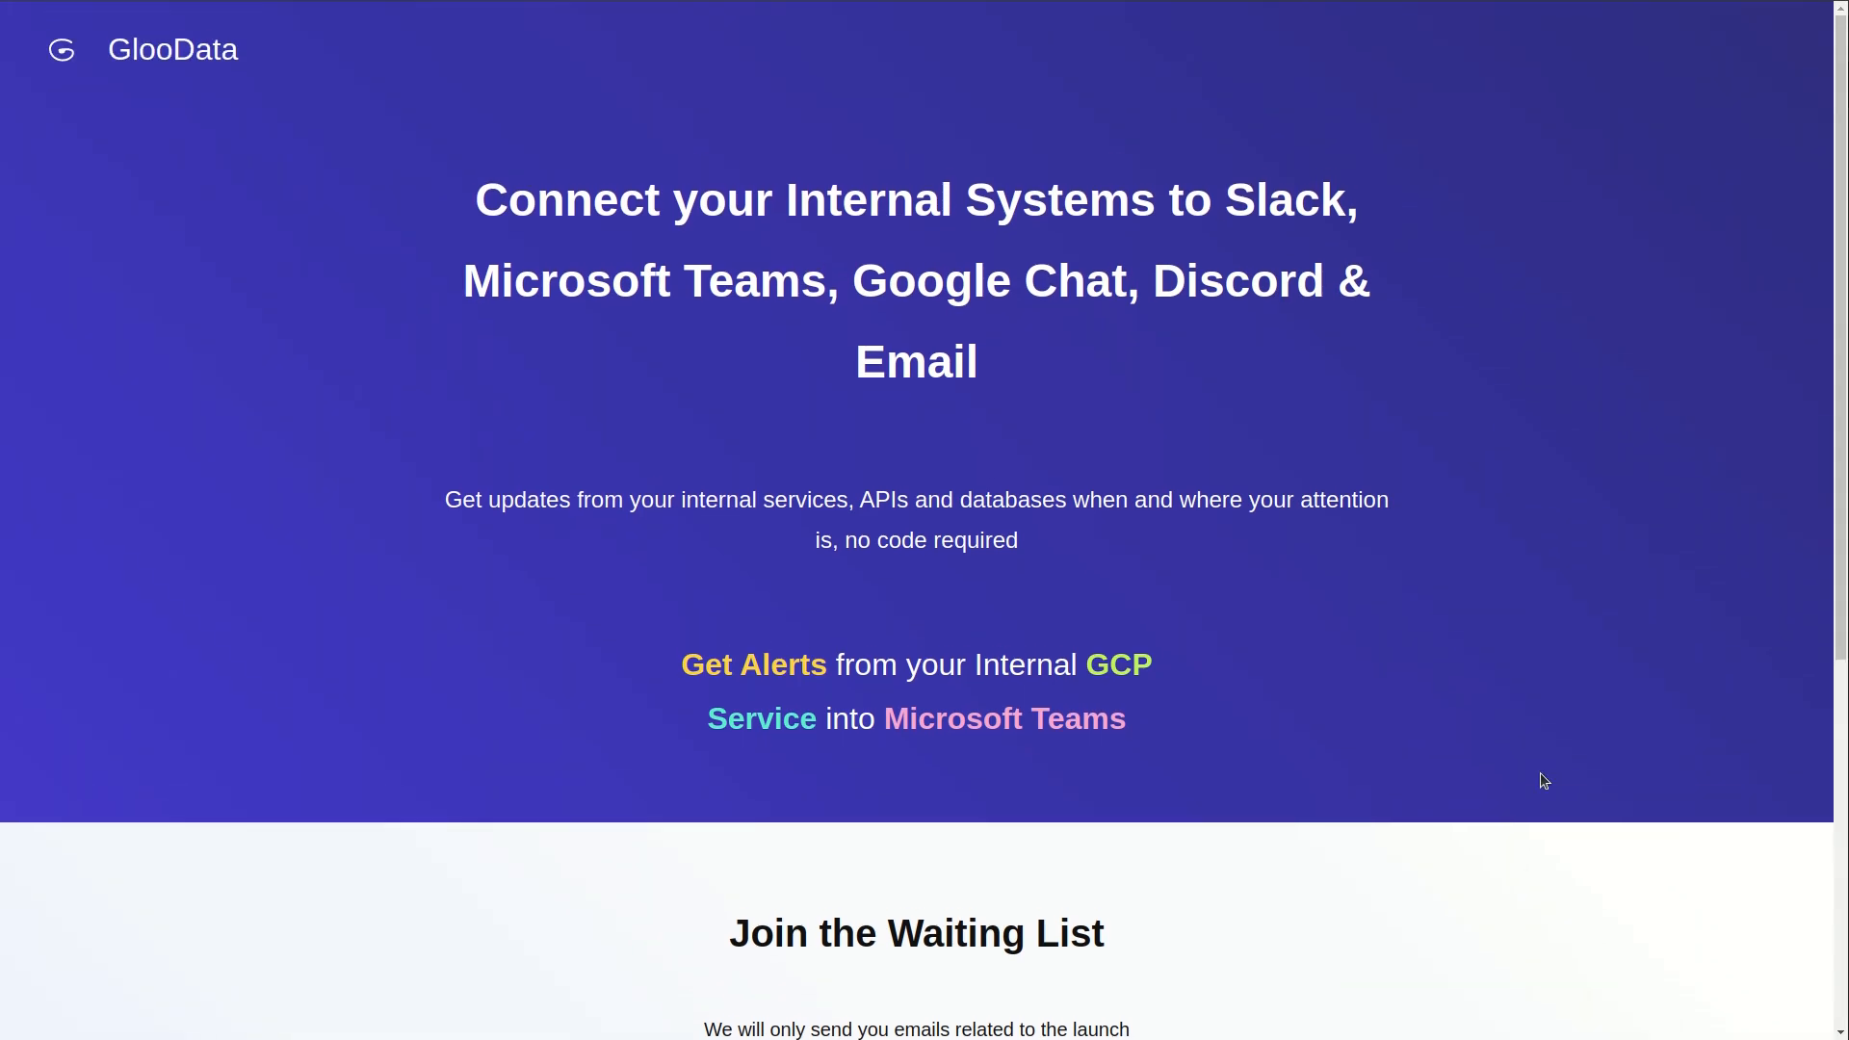